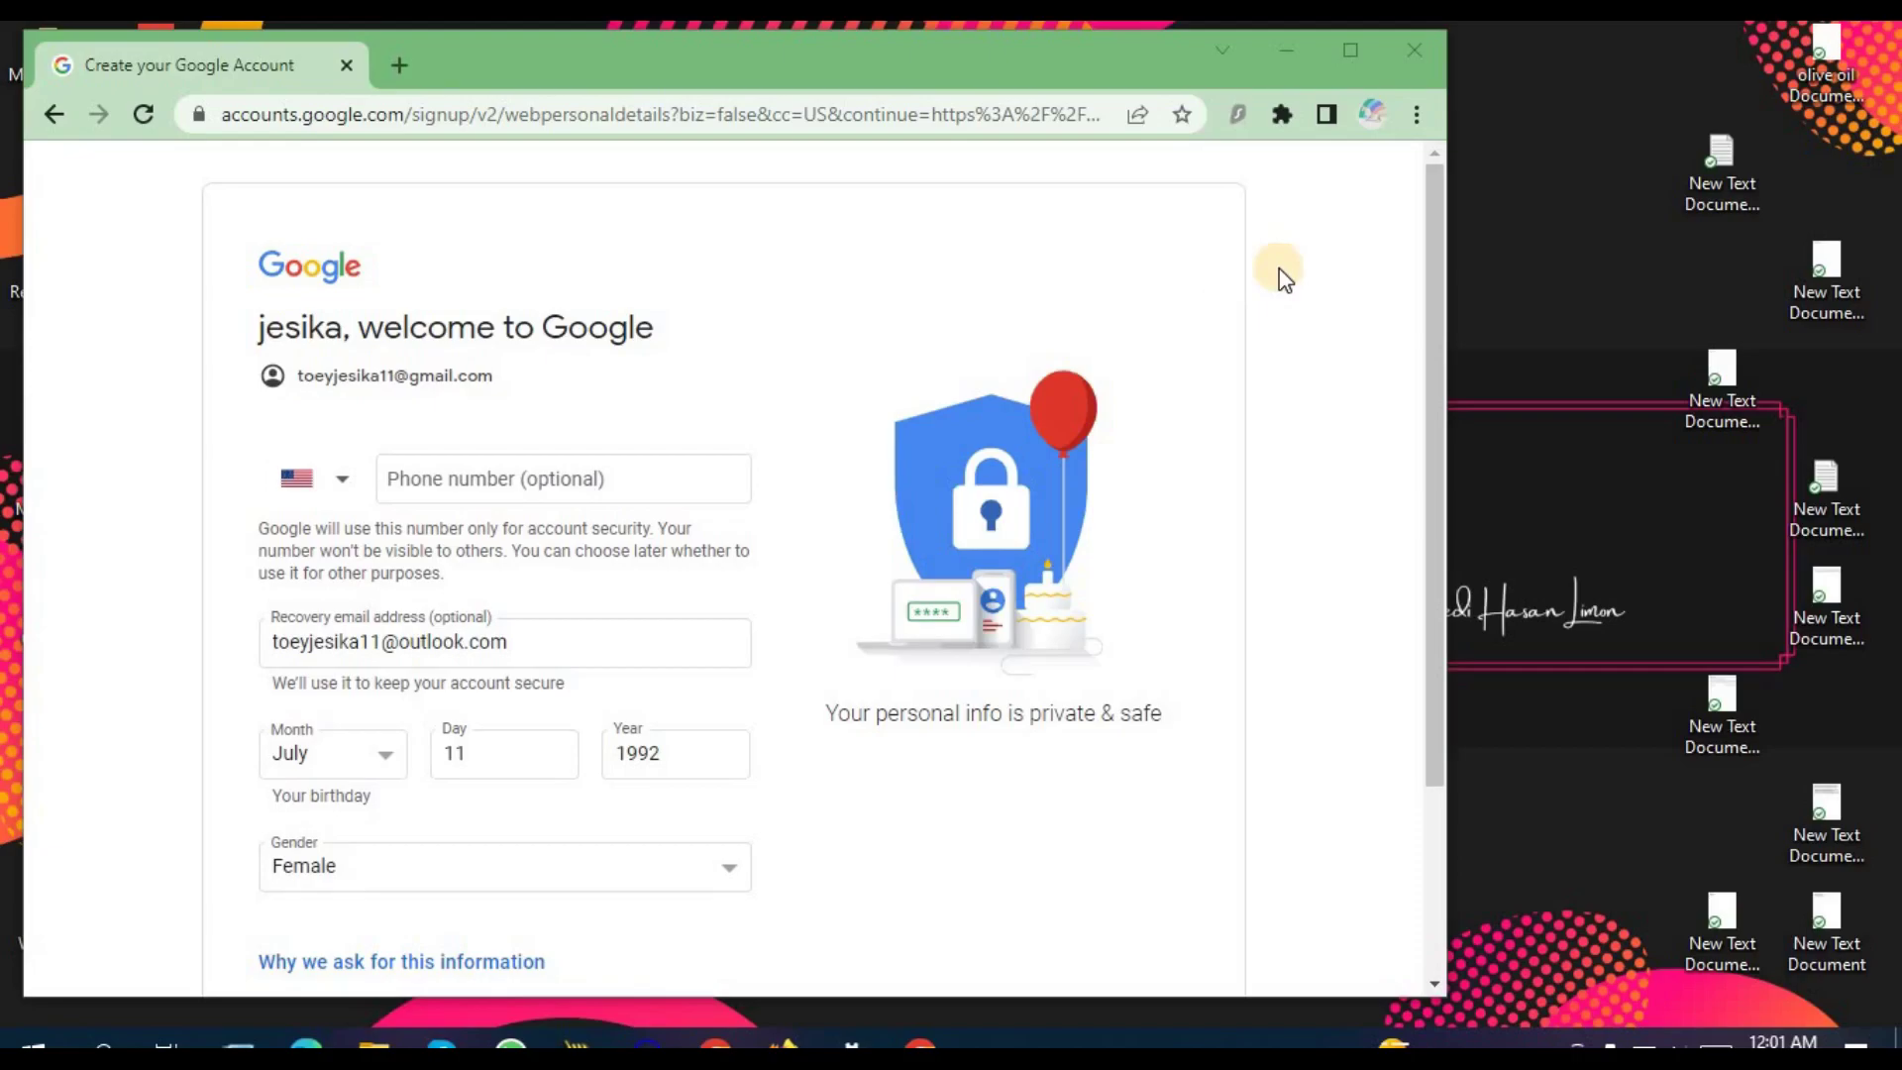
Step: Scroll through the personal details page to review the recovery email, July 11, 1992 birthday and Female gender
scroll(743, 525, "down", 1)
scroll(742, 525, "down", 2)
scroll(742, 525, "up", 2)
scroll(742, 525, "down", 3)
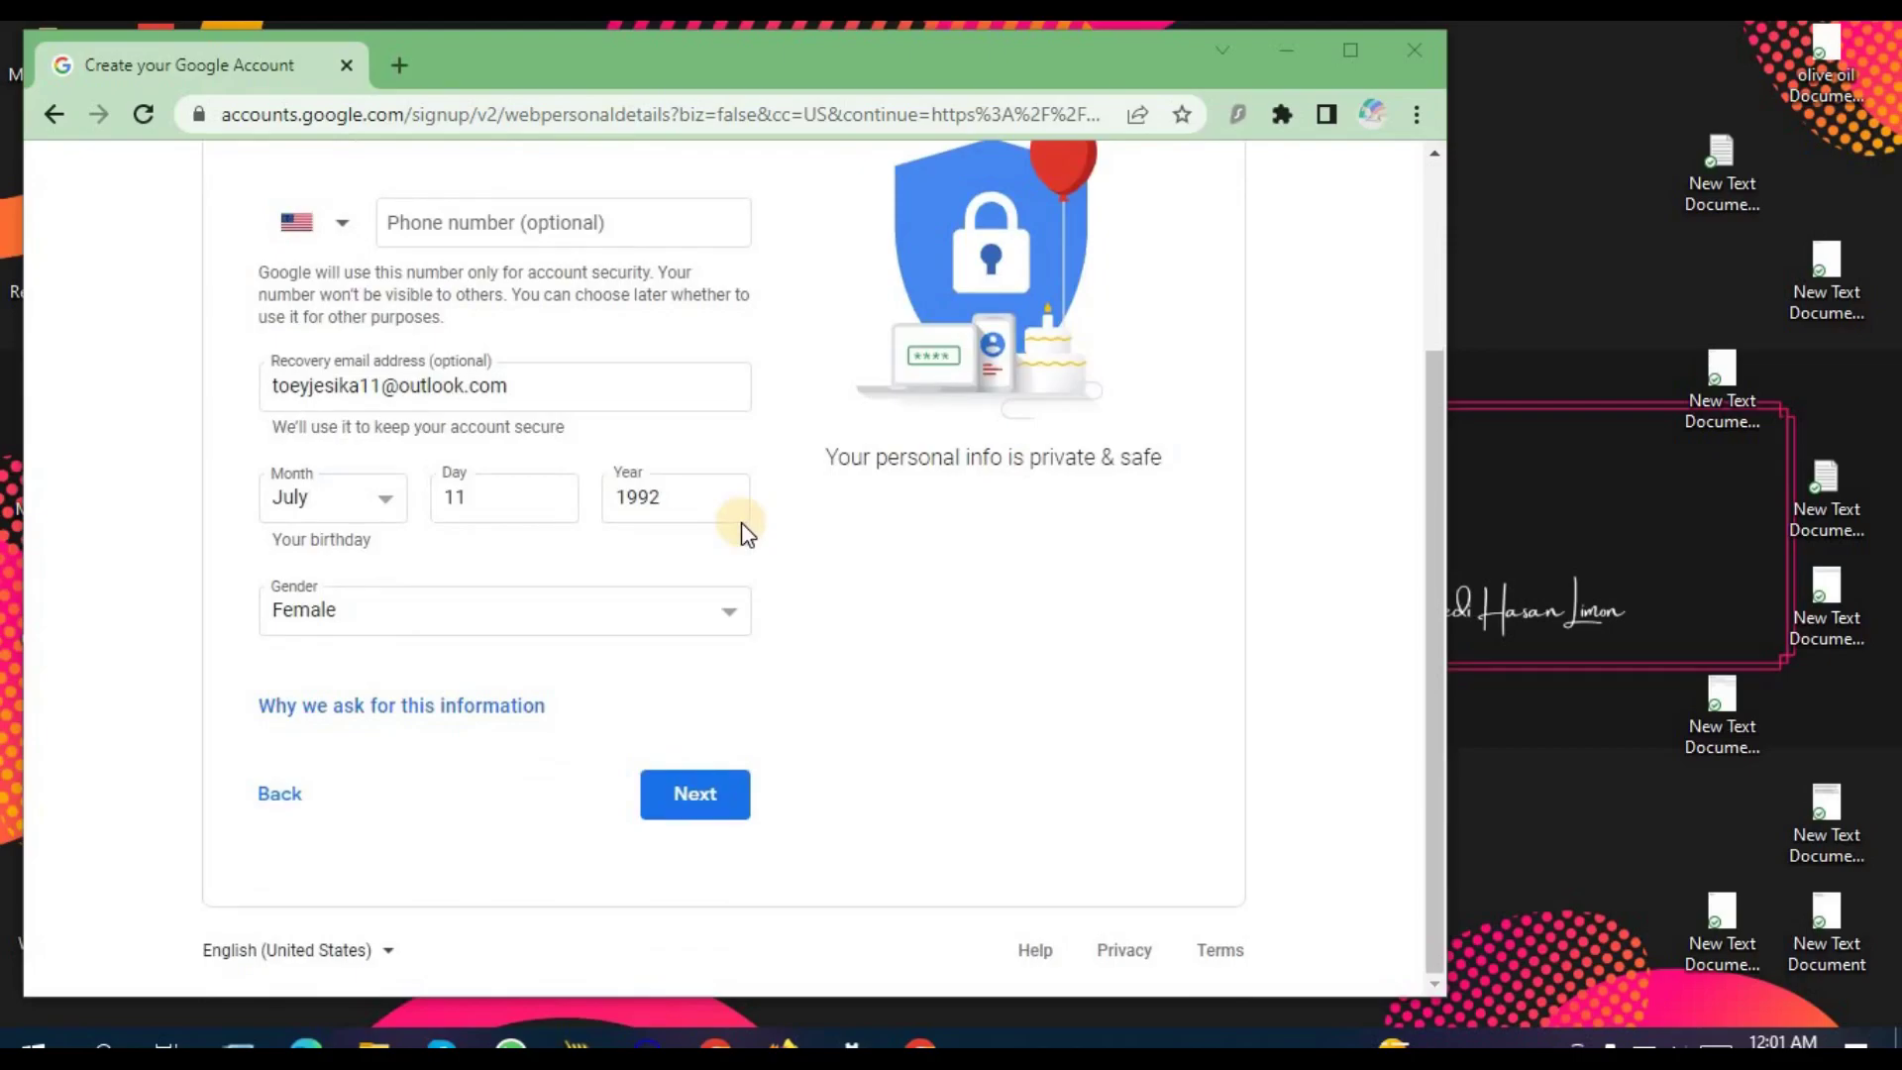
scroll(743, 525, "up", 3)
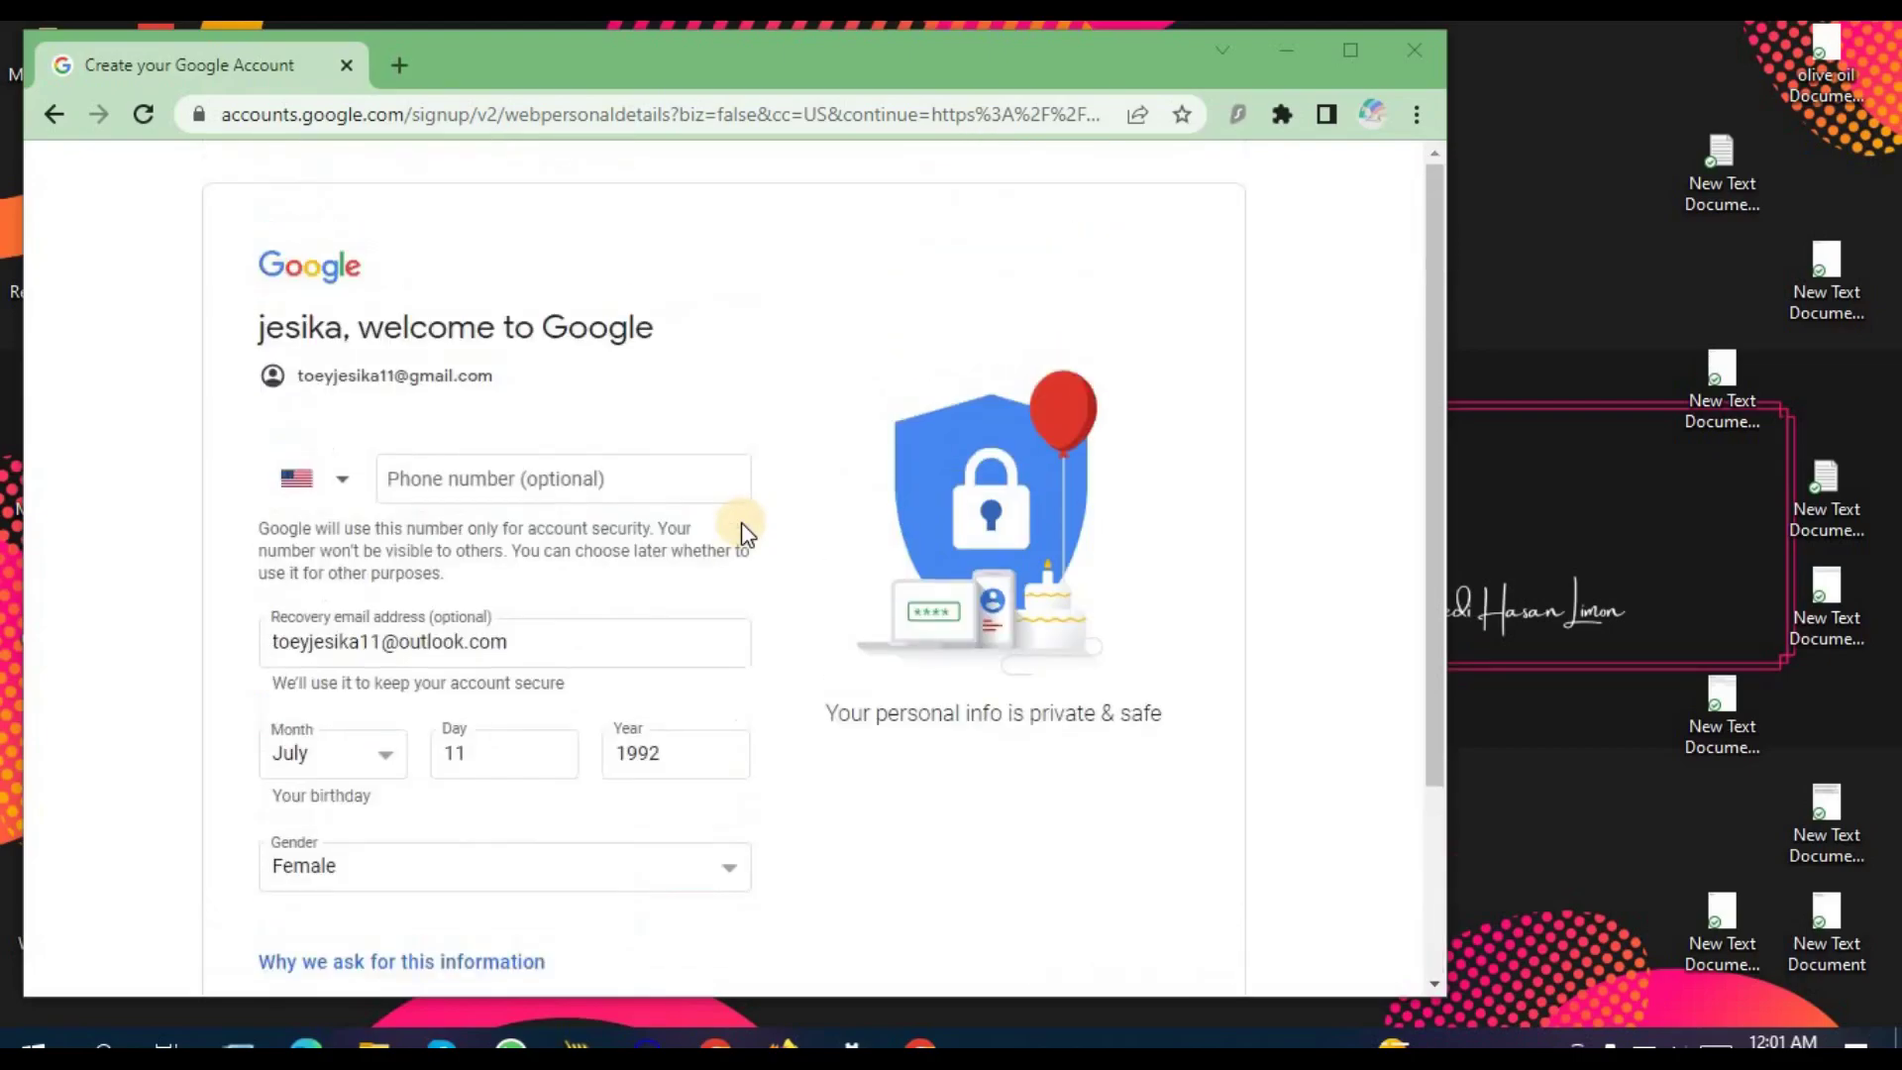
scroll(743, 525, "down", 3)
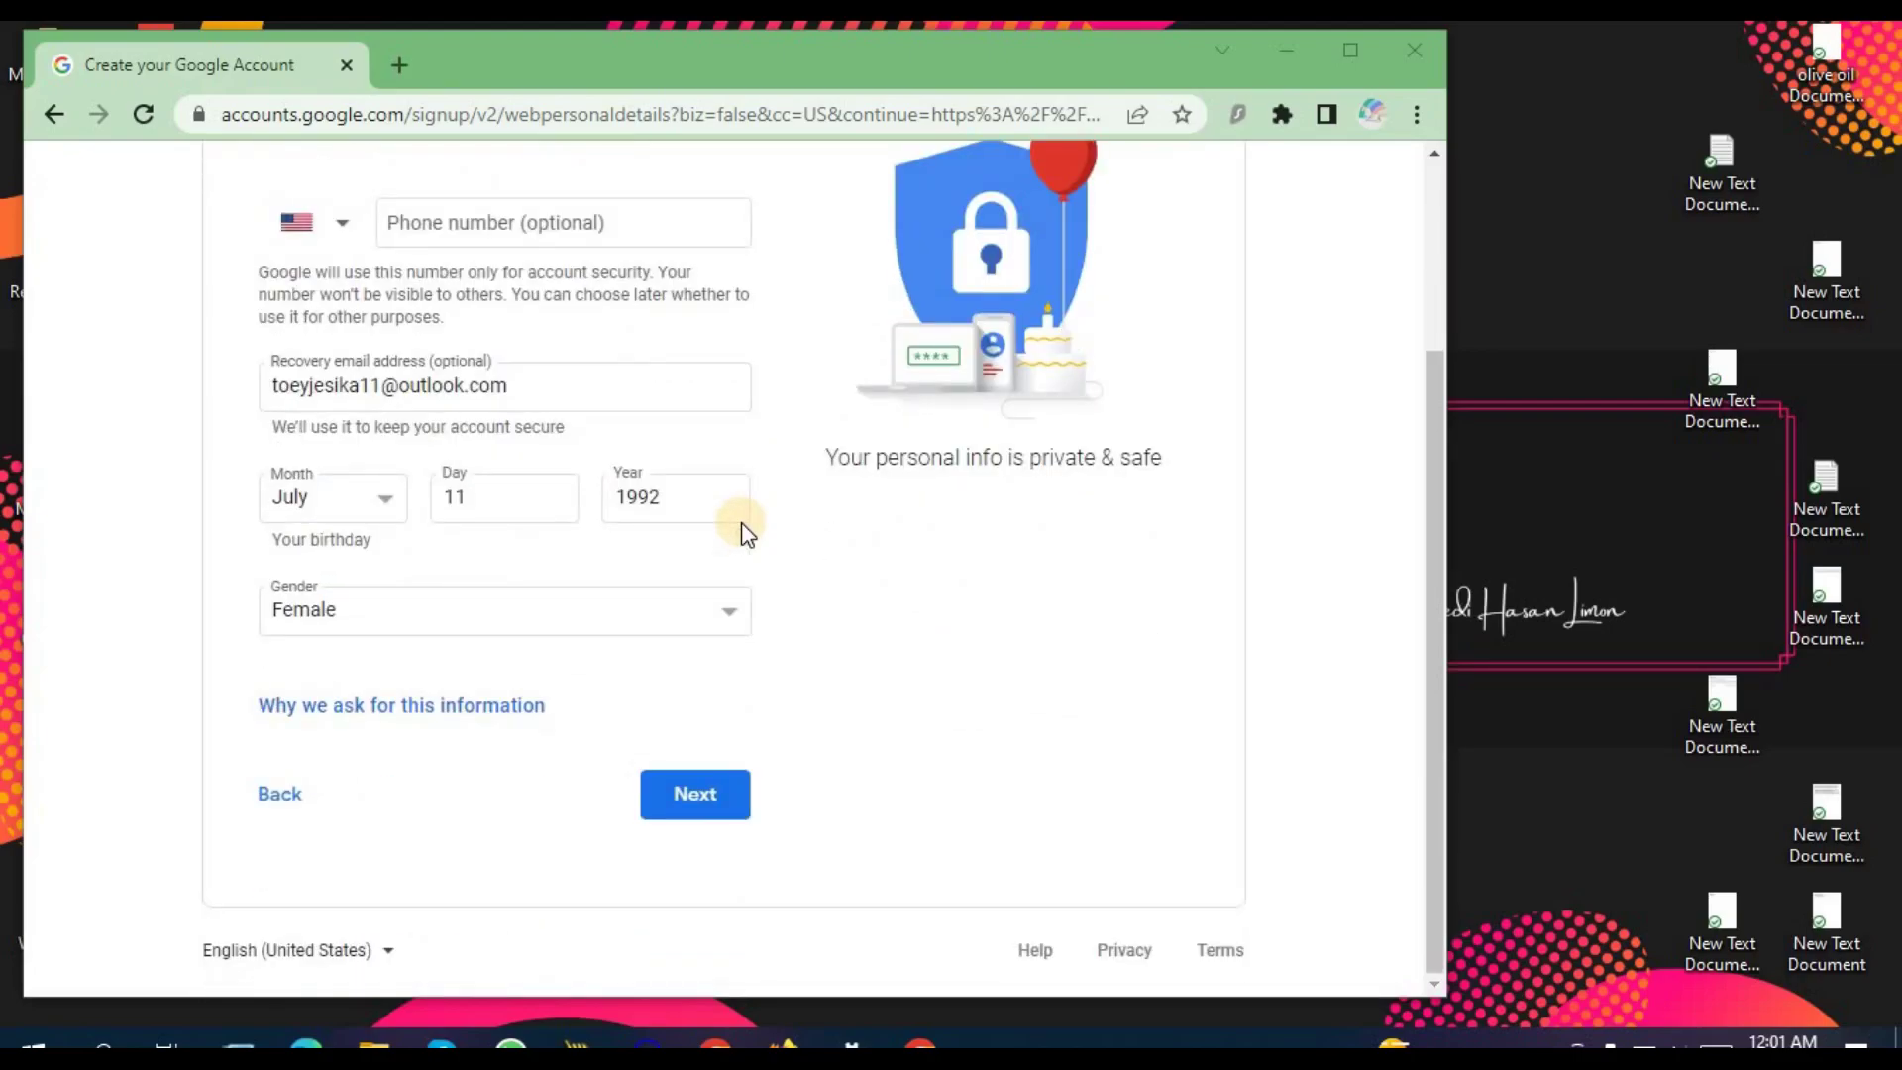
scroll(745, 531, "up", 3)
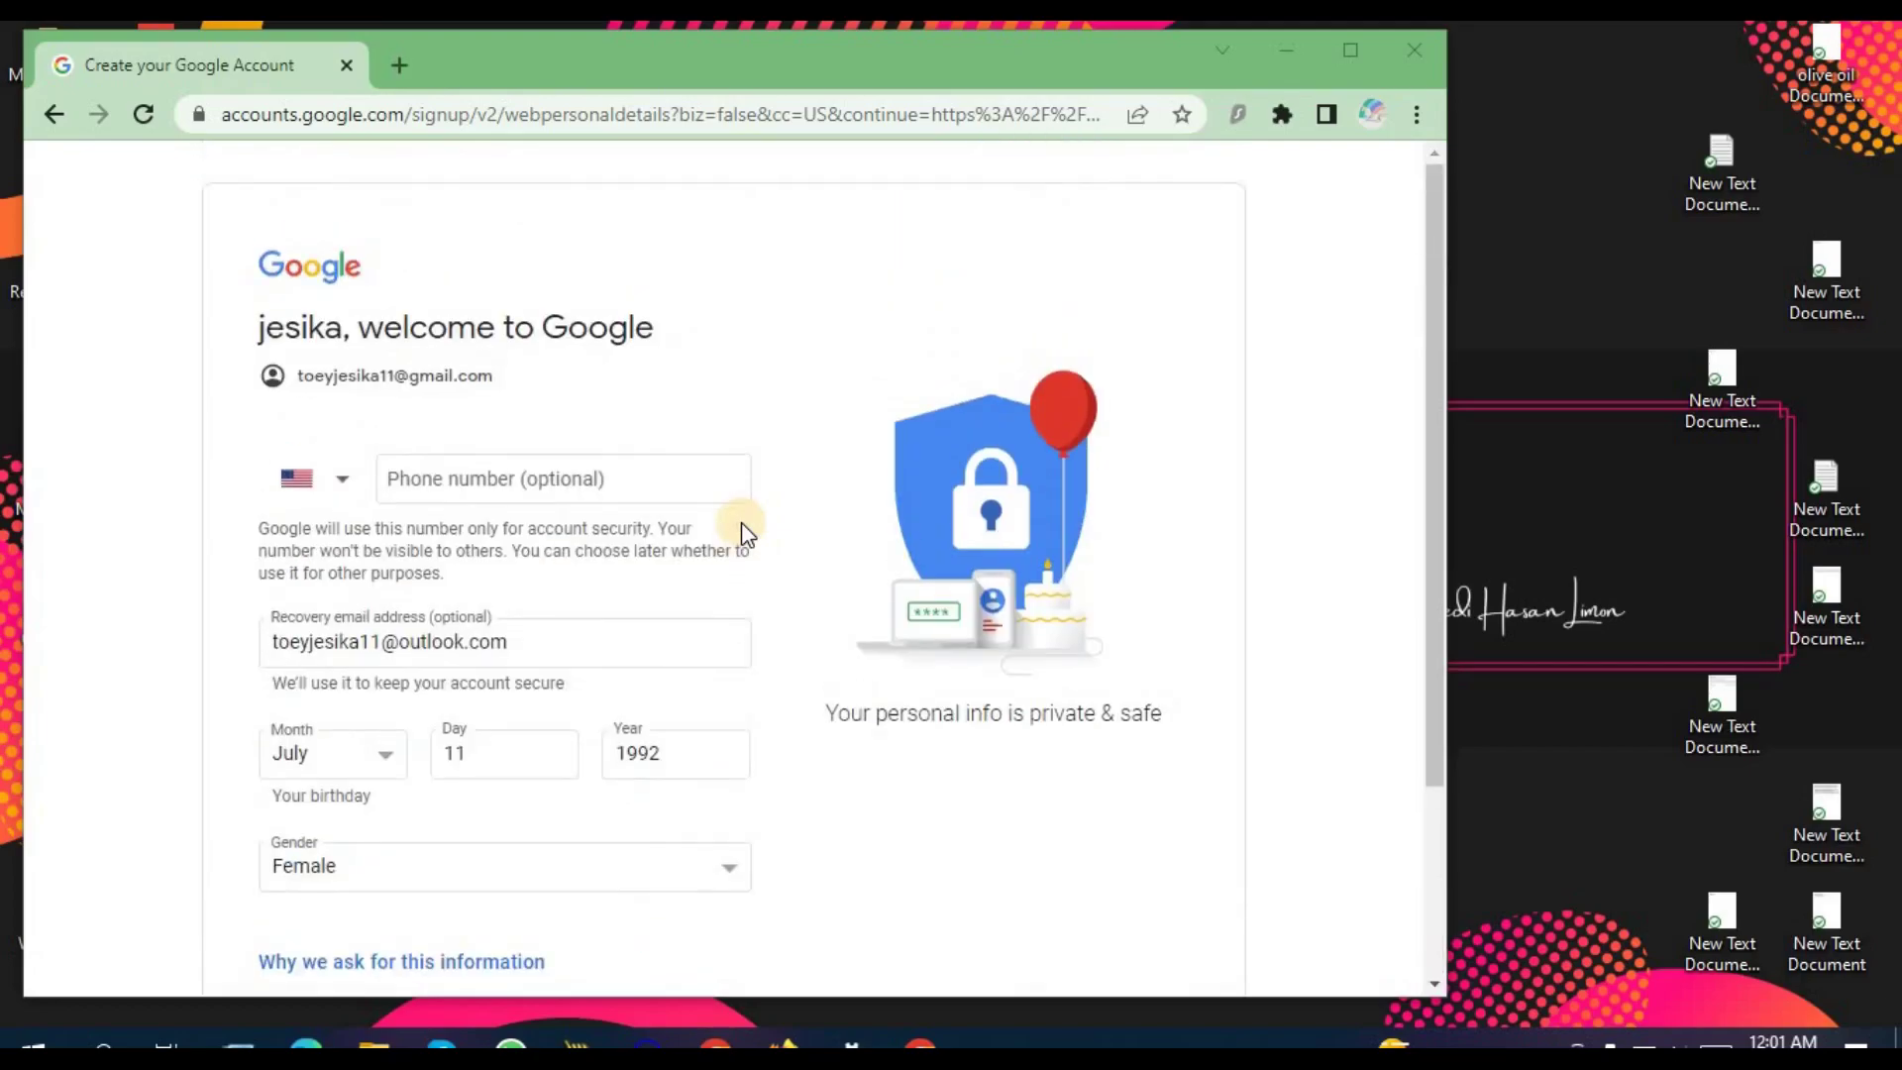
scroll(745, 533, "down", 2)
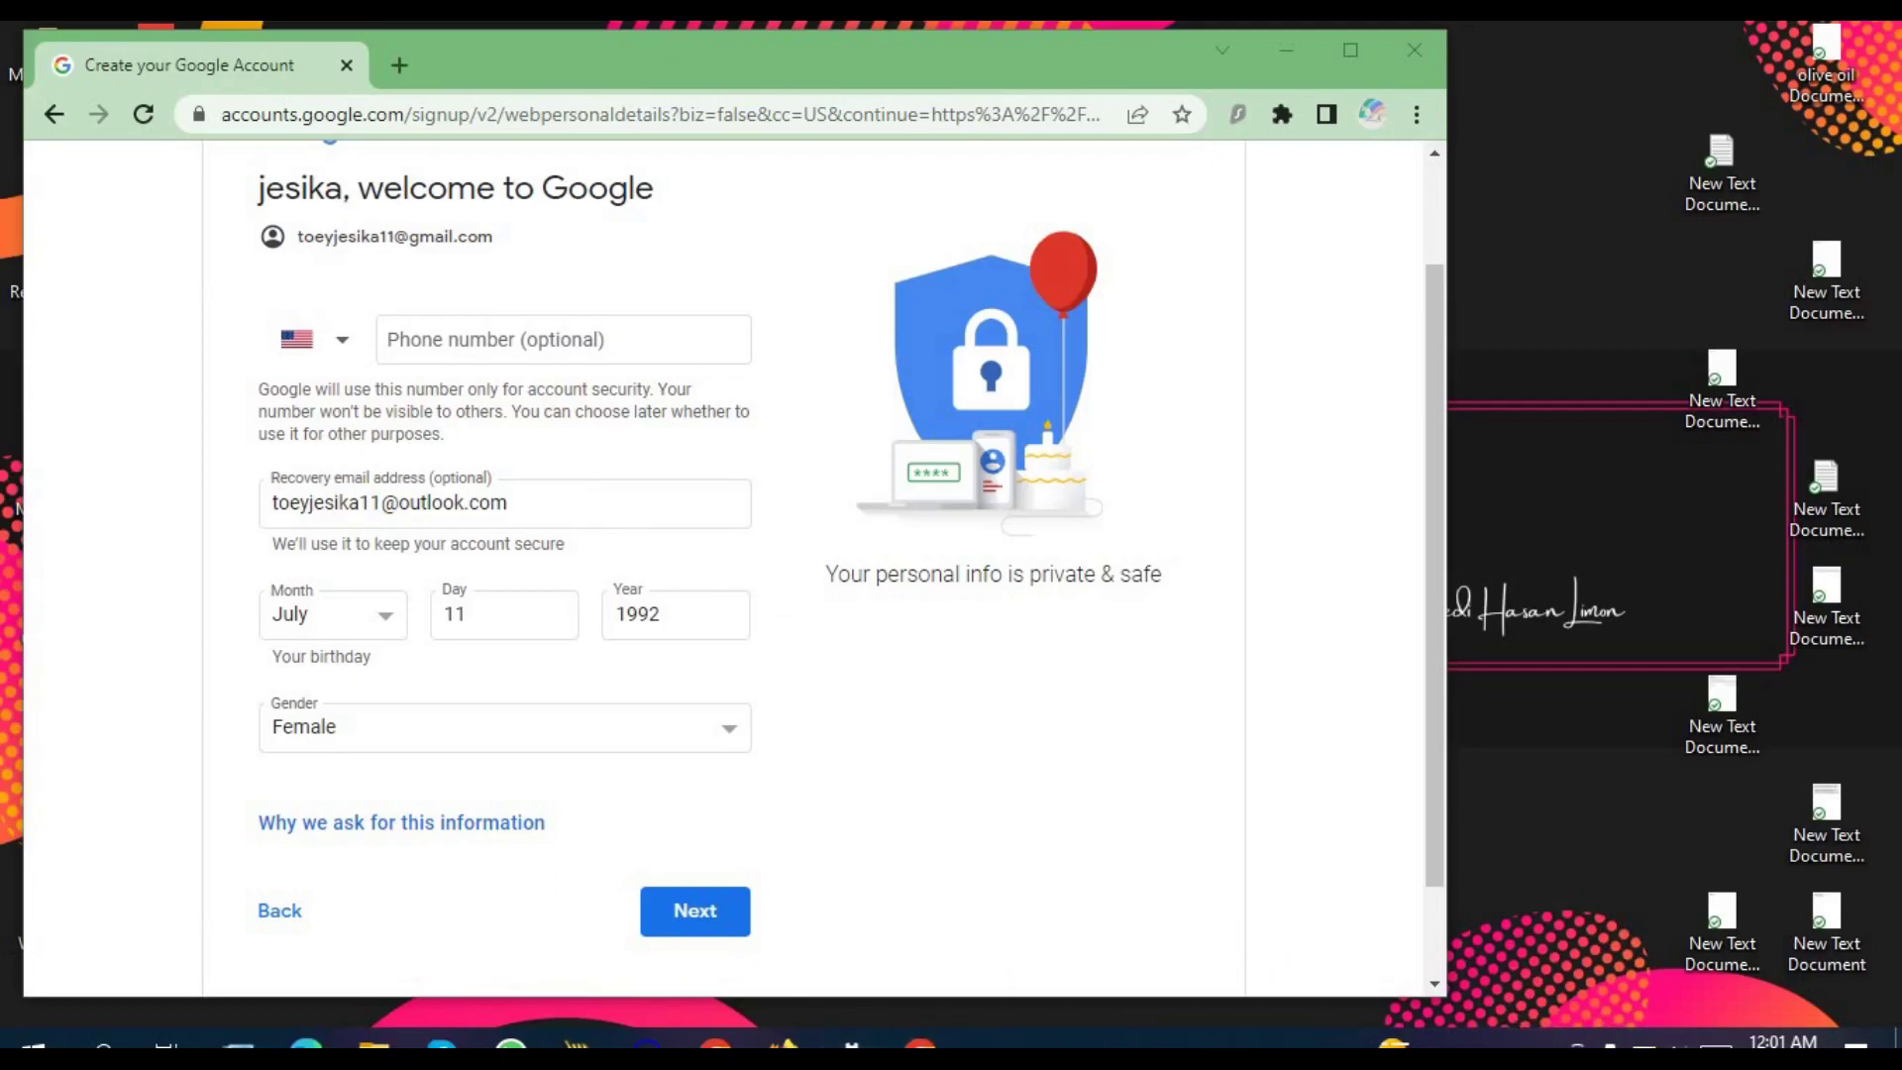
left_click(1543, 1040)
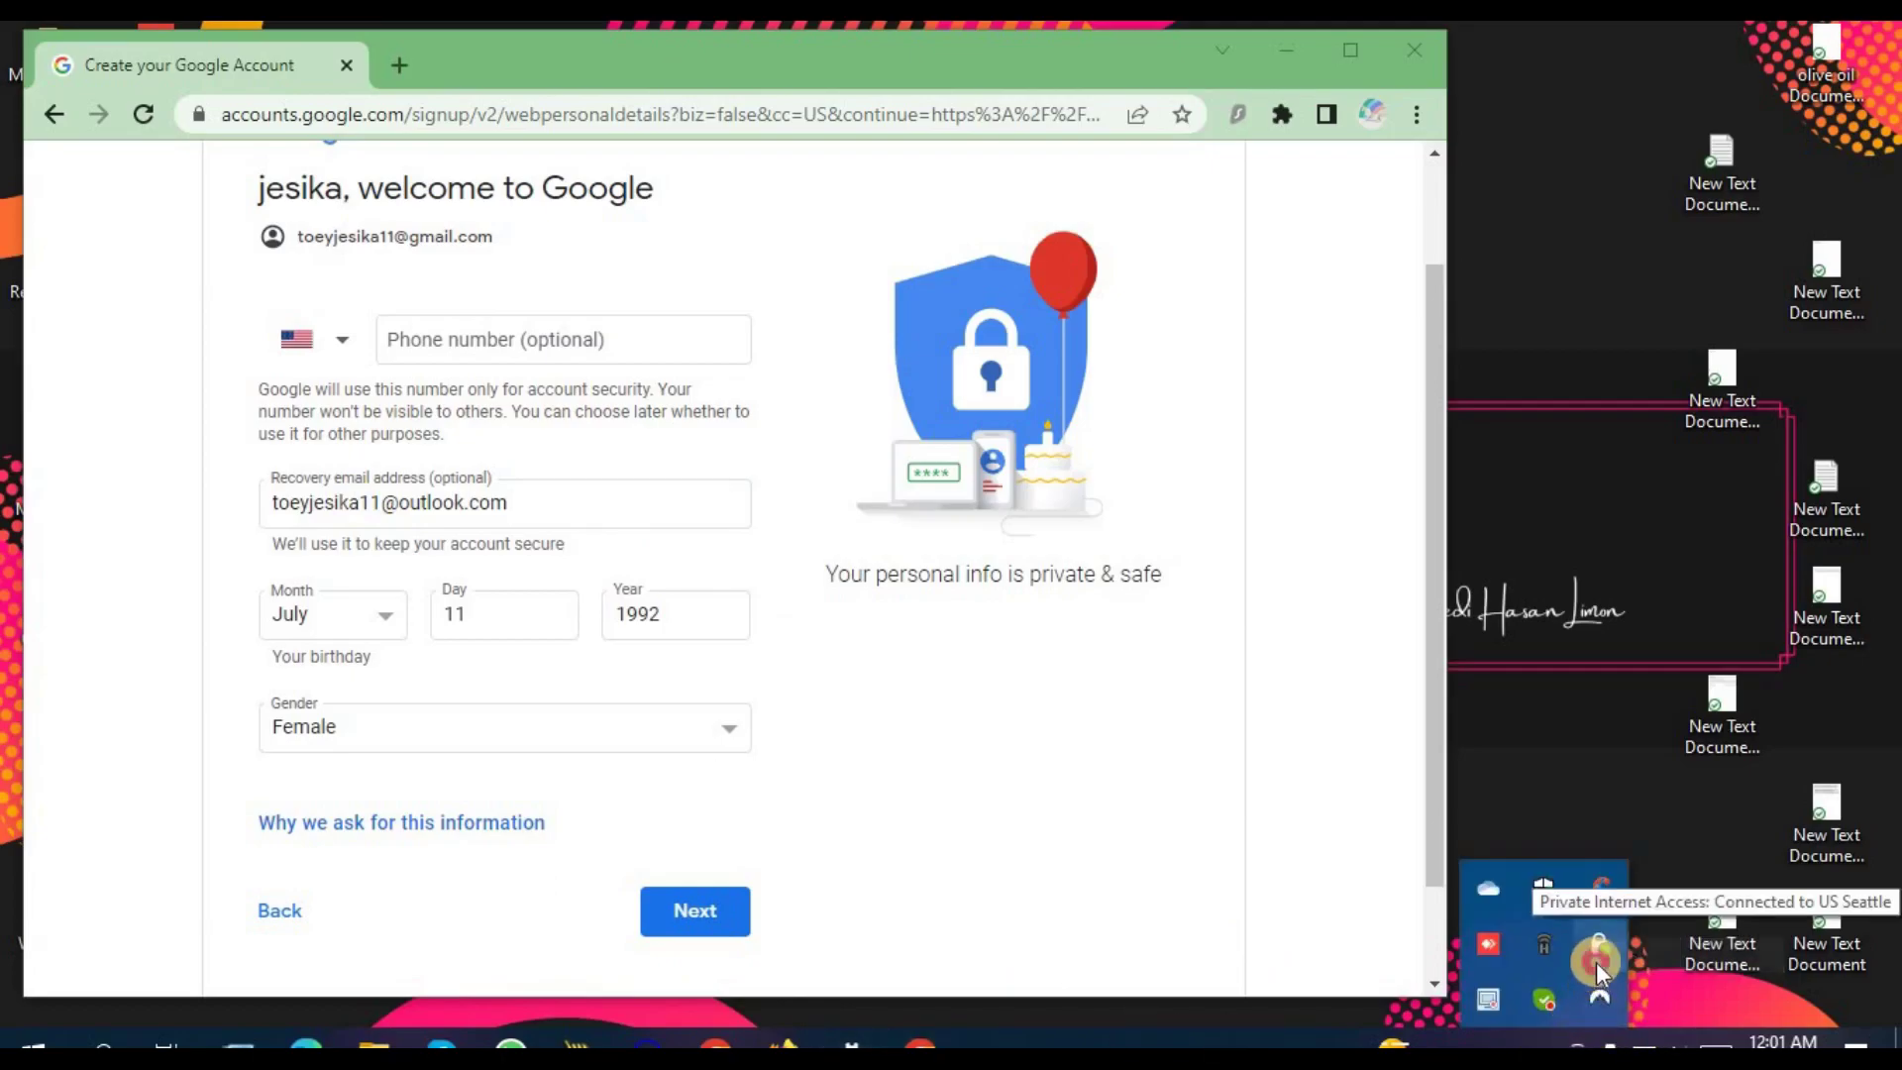
left_click(1593, 993)
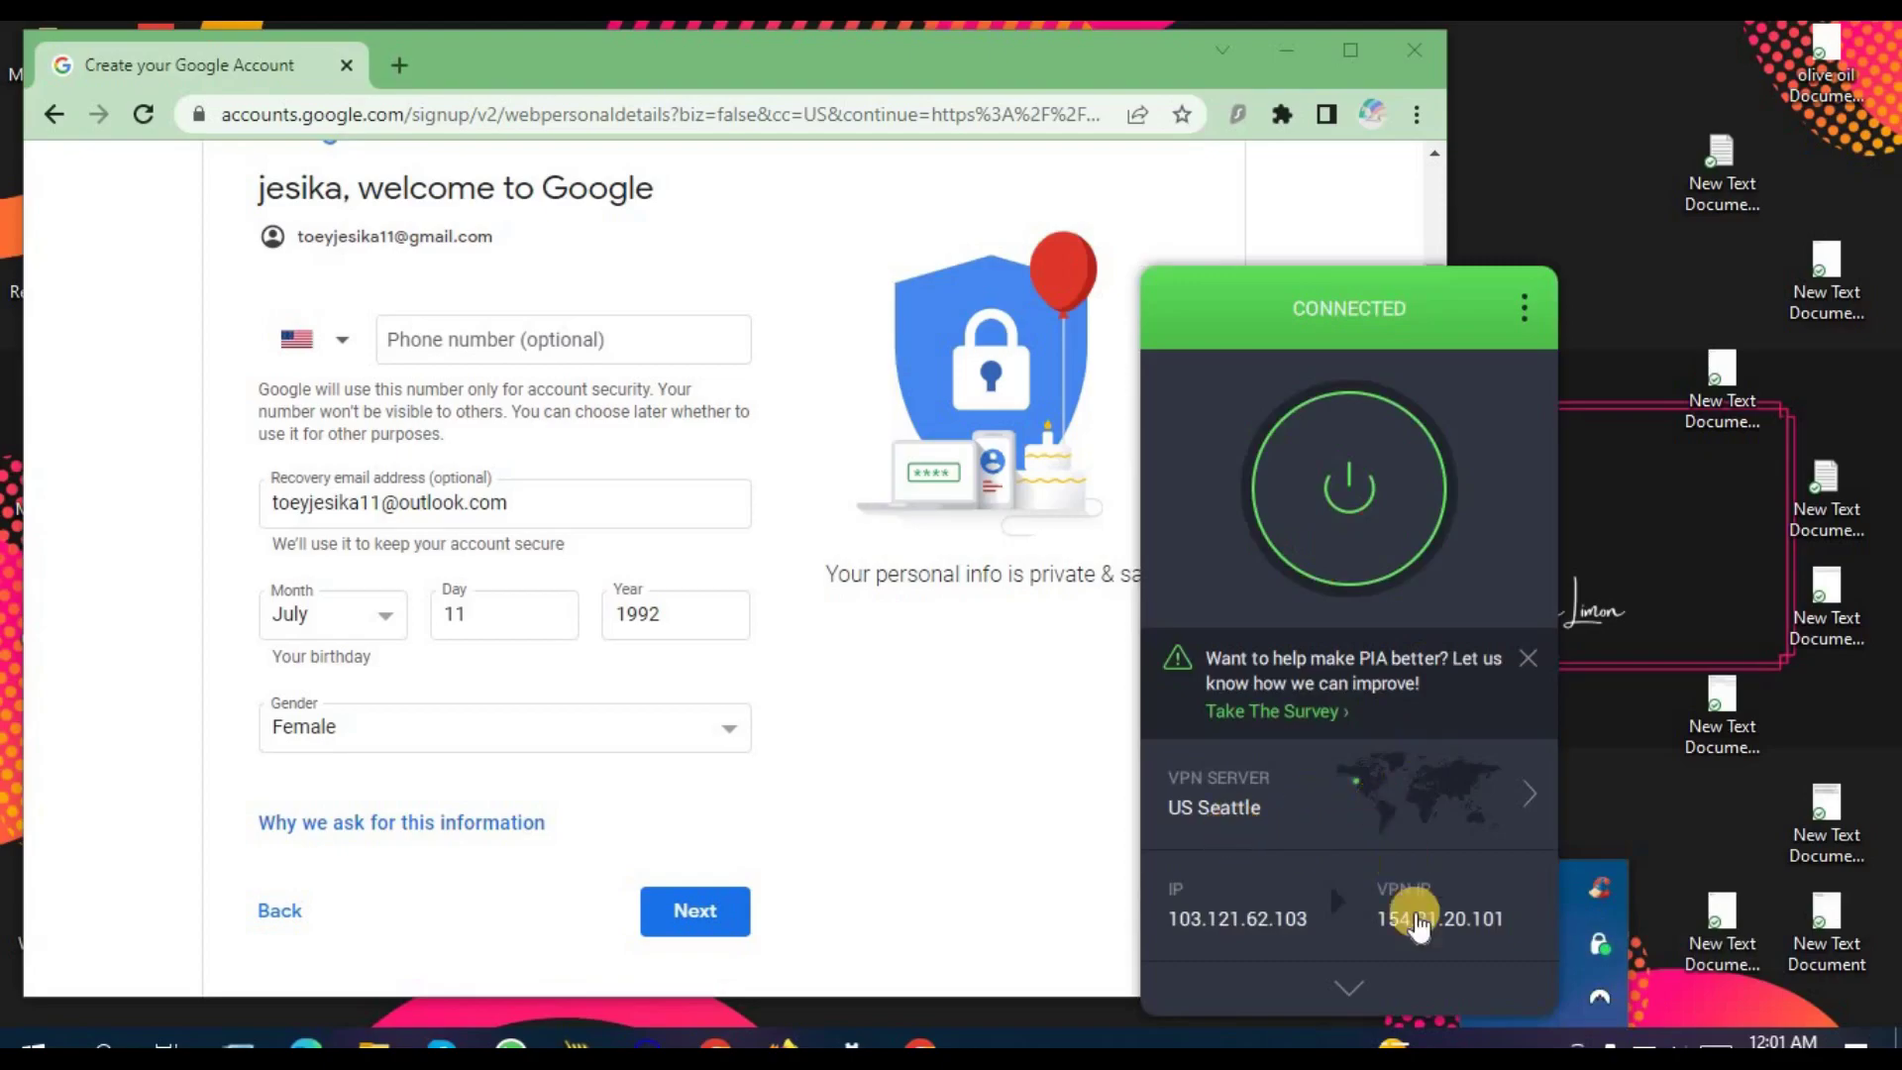
left_click(1329, 1035)
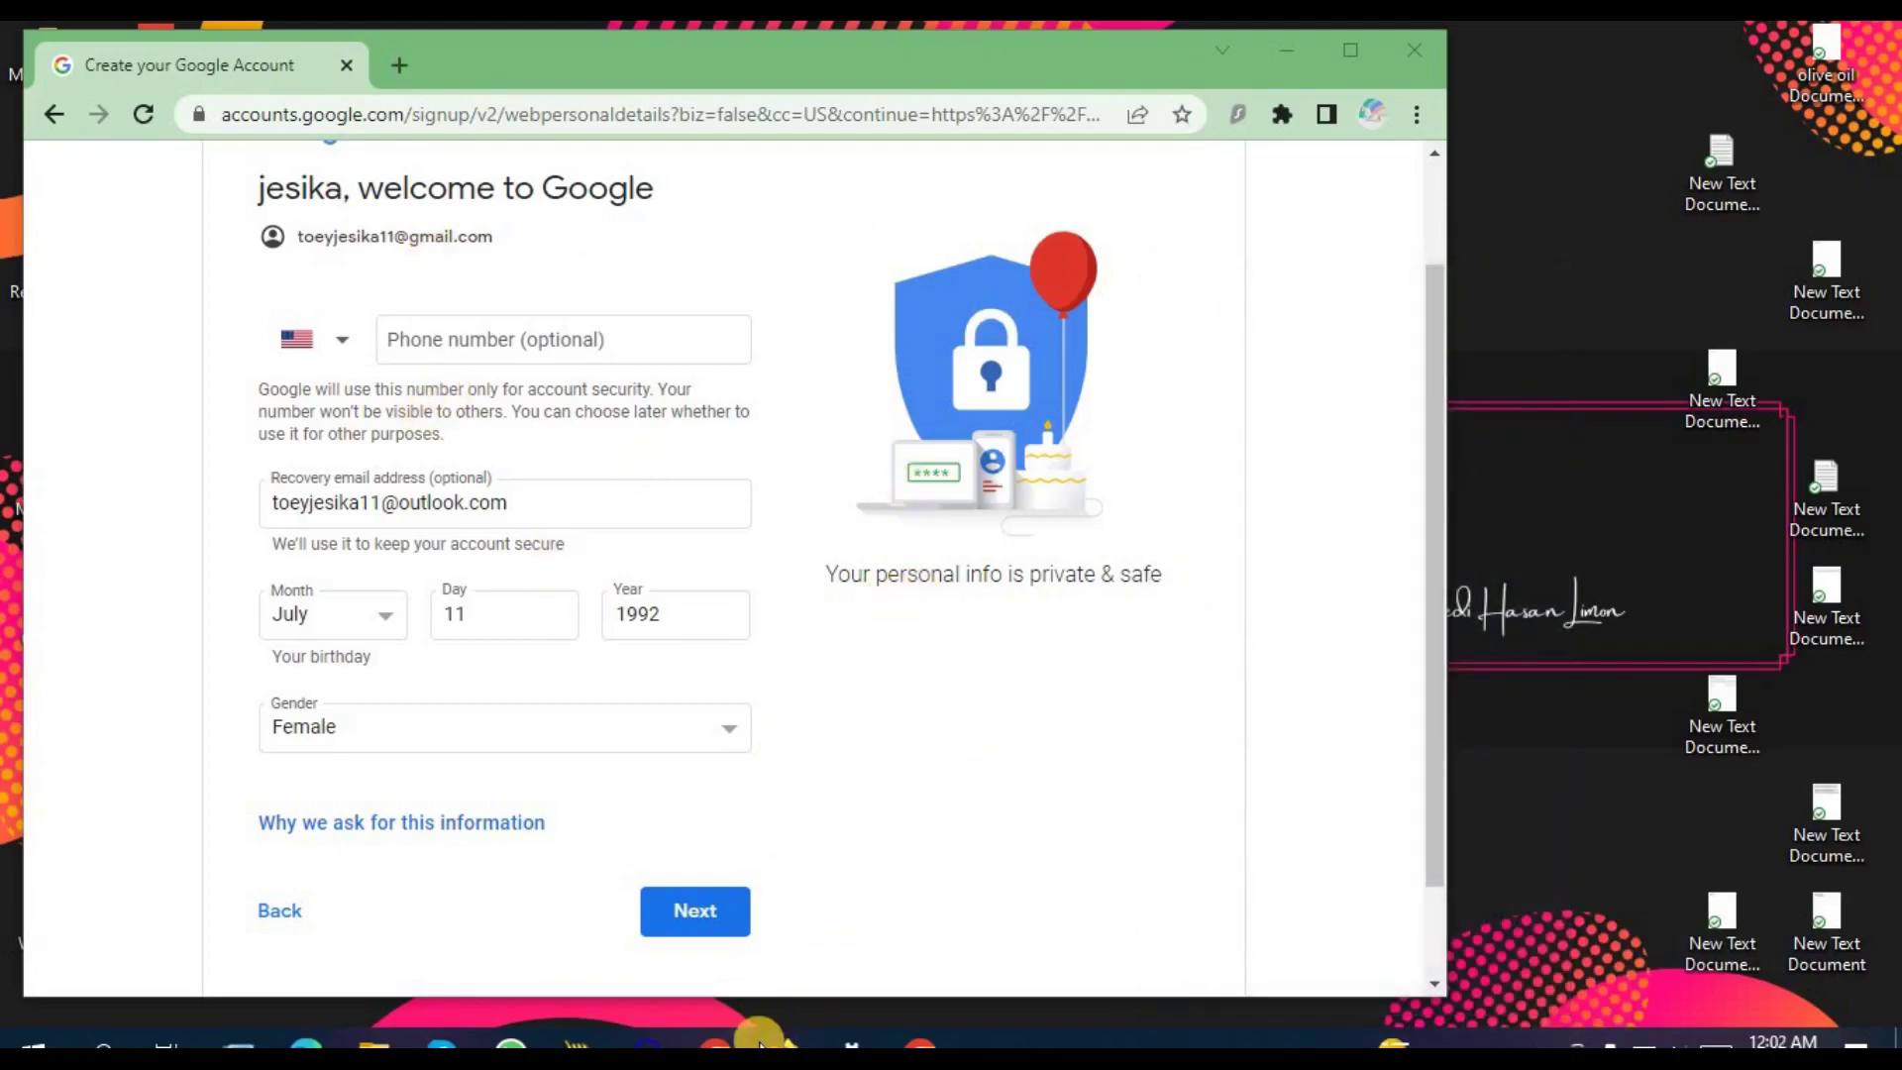
left_click(715, 1045)
Step: Review the whoer.net check showing Seattle, Washington, 100% disguise and matching GMT-0800 times
left_click(129, 58)
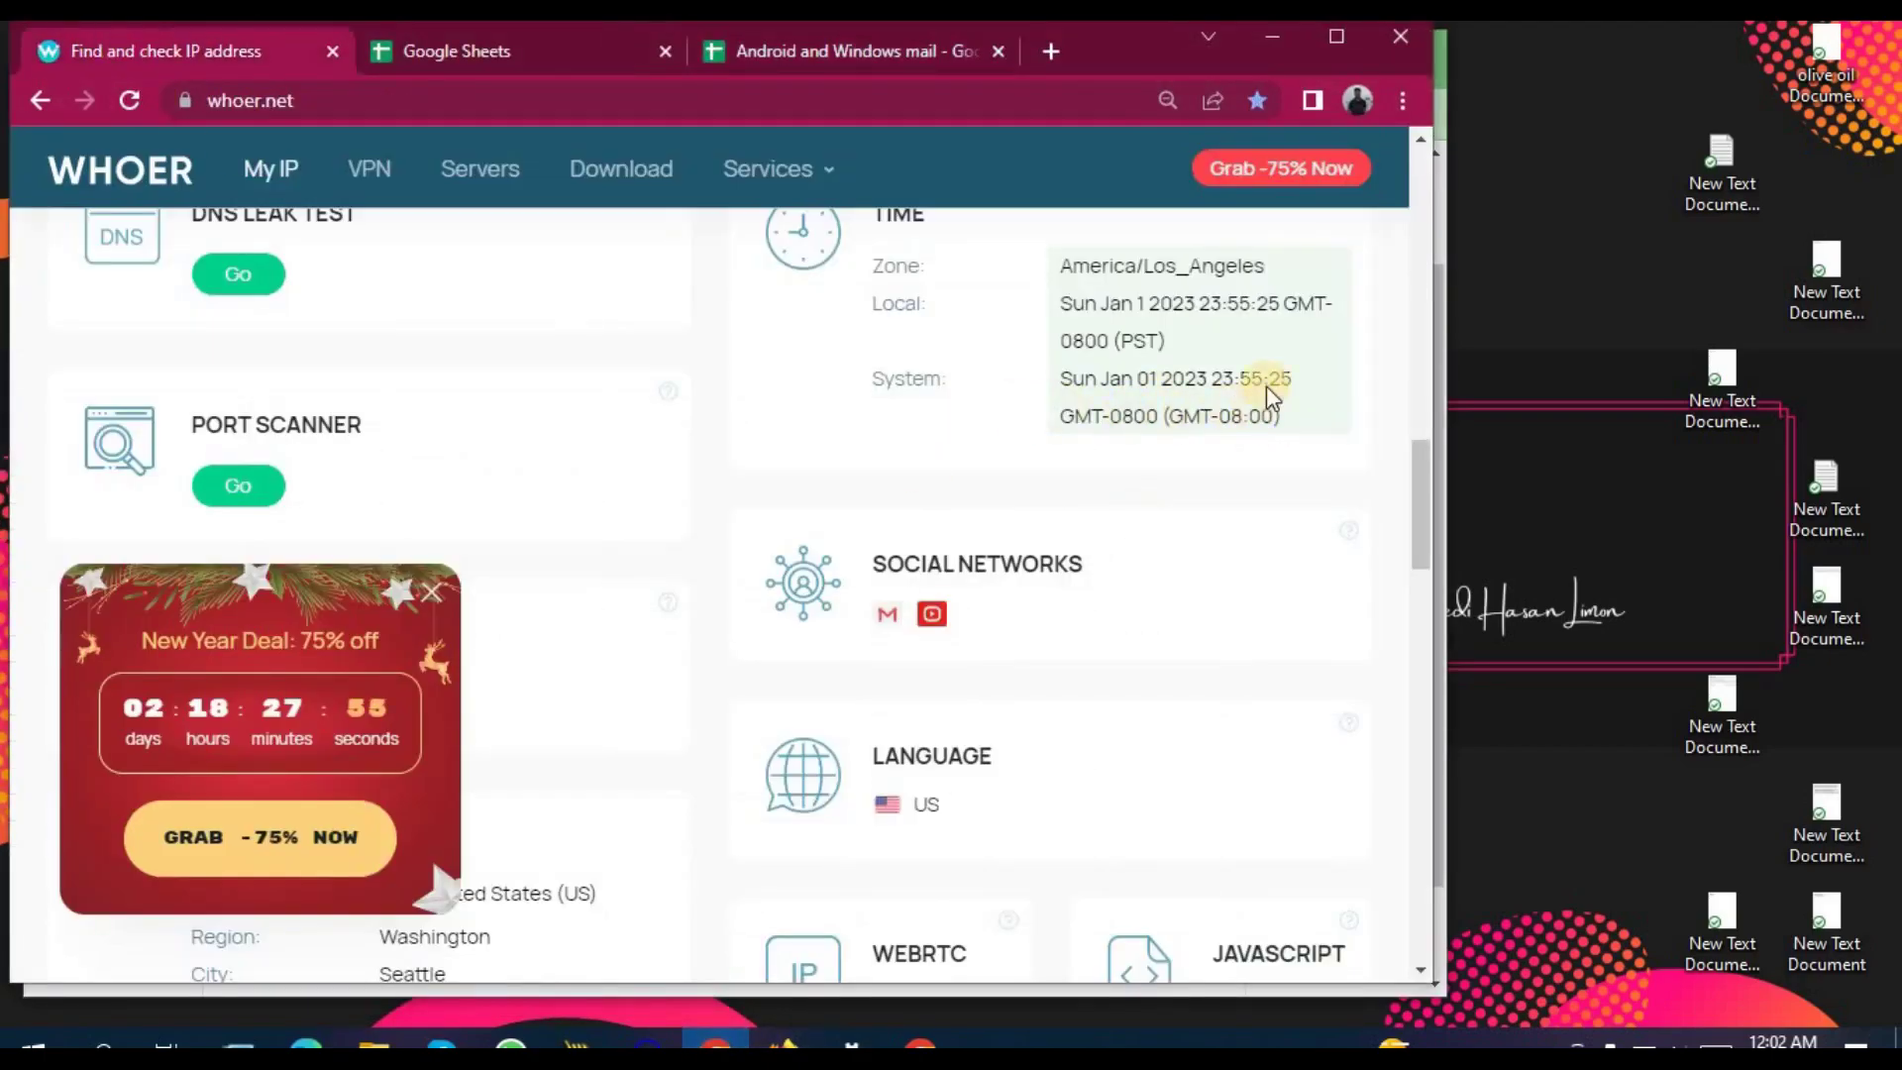
scroll(1203, 388, "up", 10)
scroll(1204, 389, "up", 4)
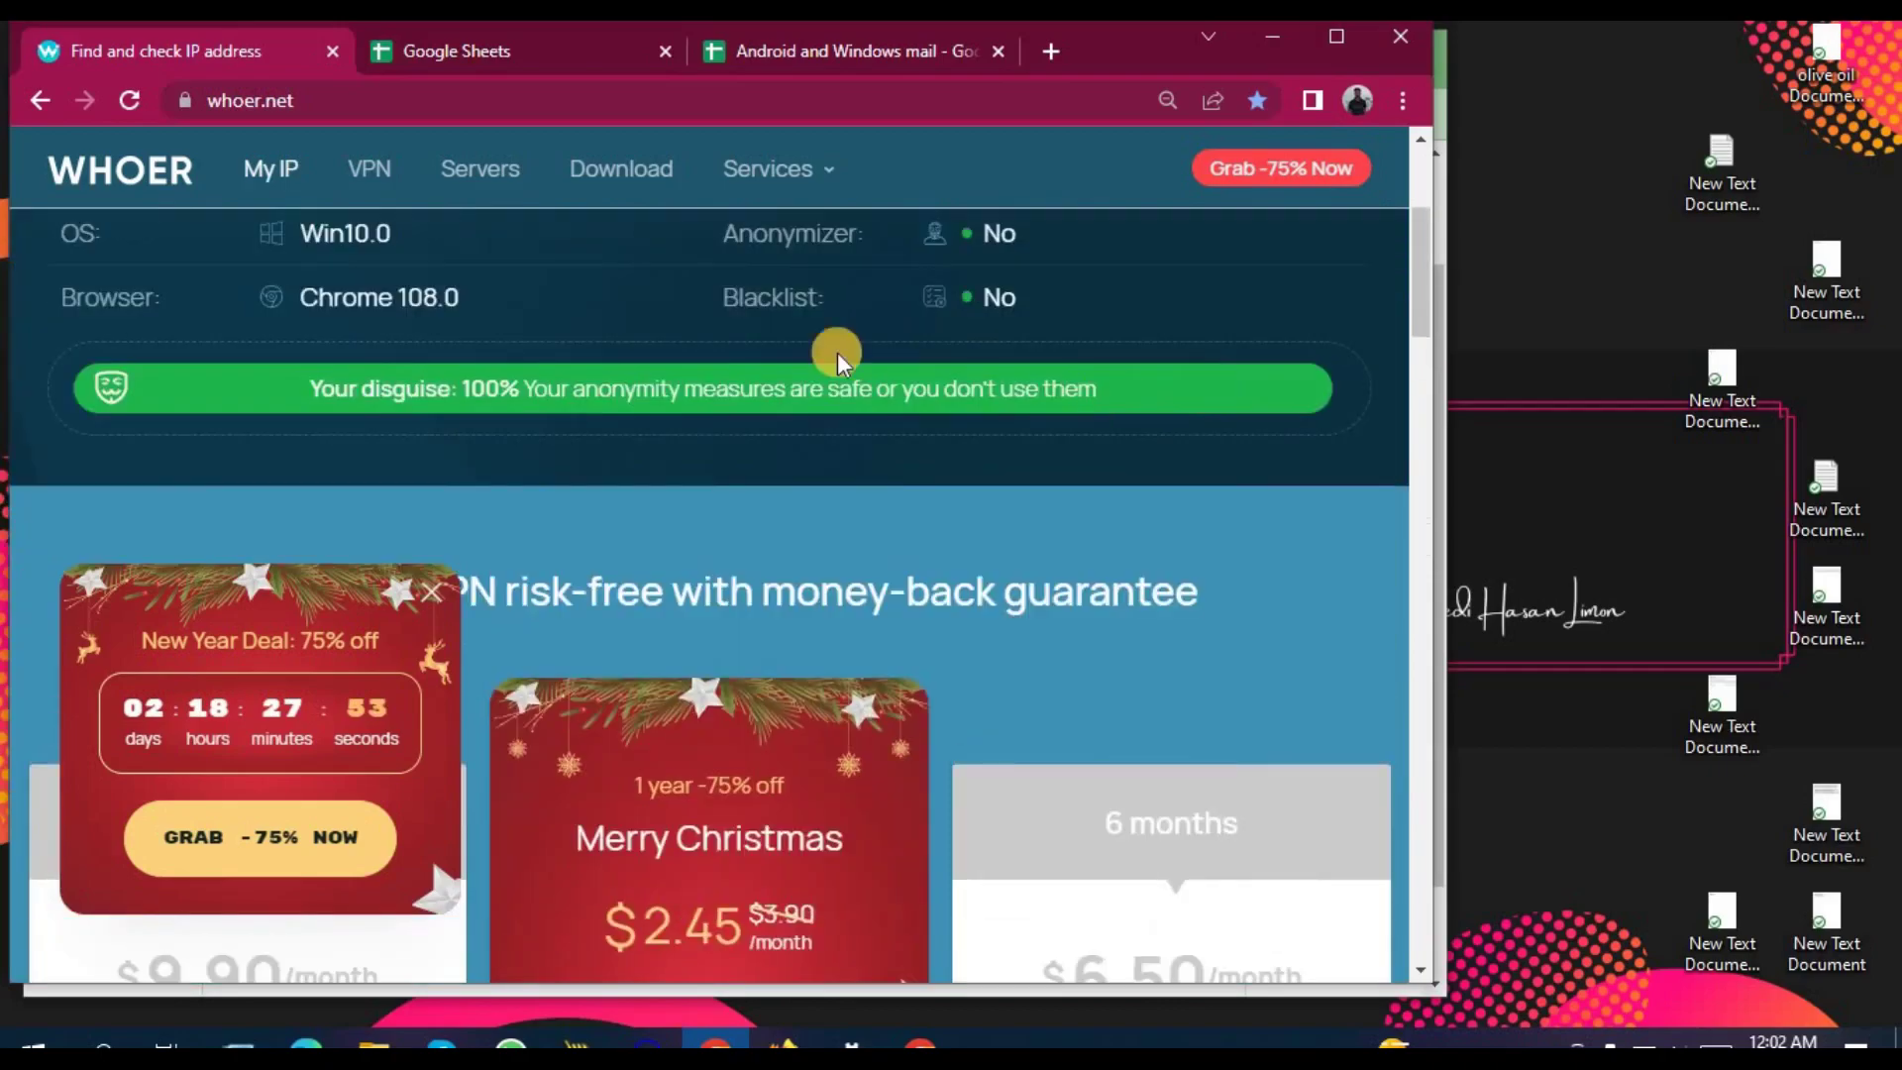
scroll(715, 420, "up", 3)
scroll(715, 420, "down", 8)
scroll(728, 430, "down", 9)
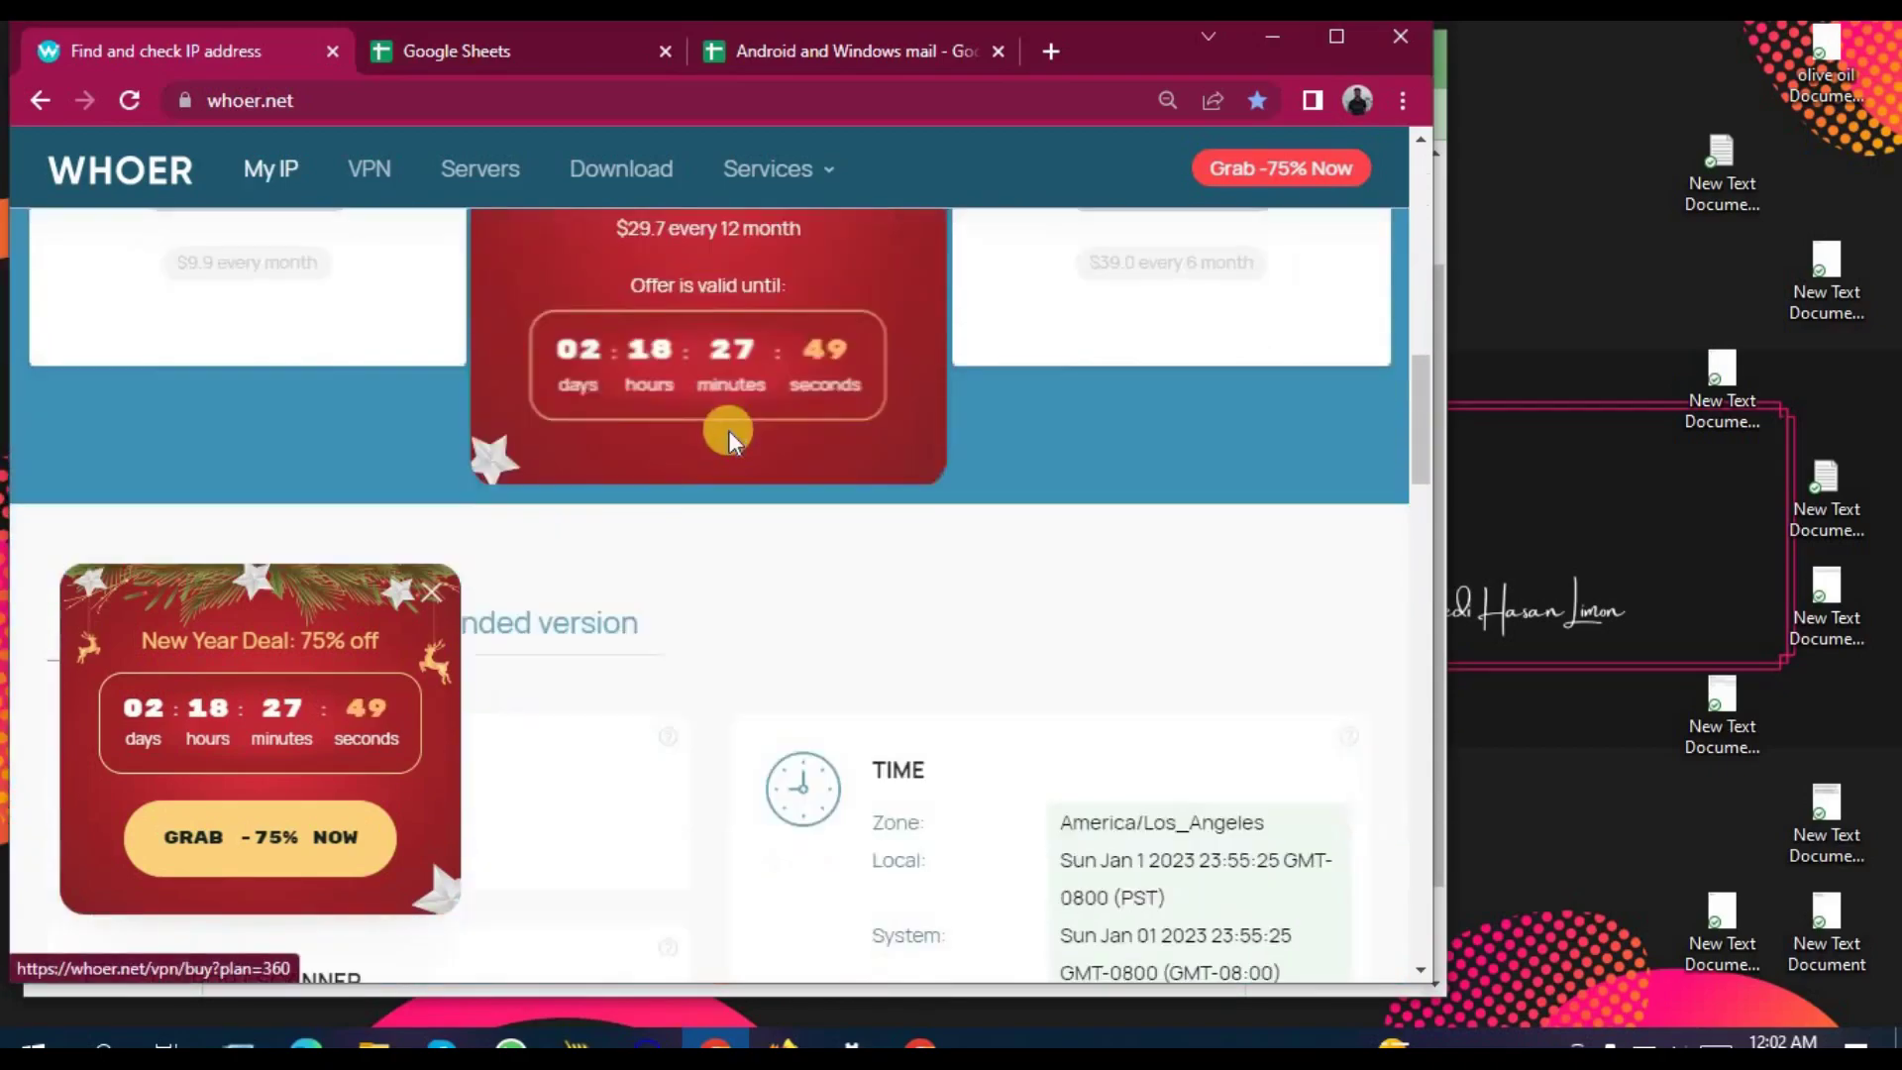
Step: View the Android and Windows mail log, then minimize the spreadsheet window to reveal the signup form
left_click(810, 62)
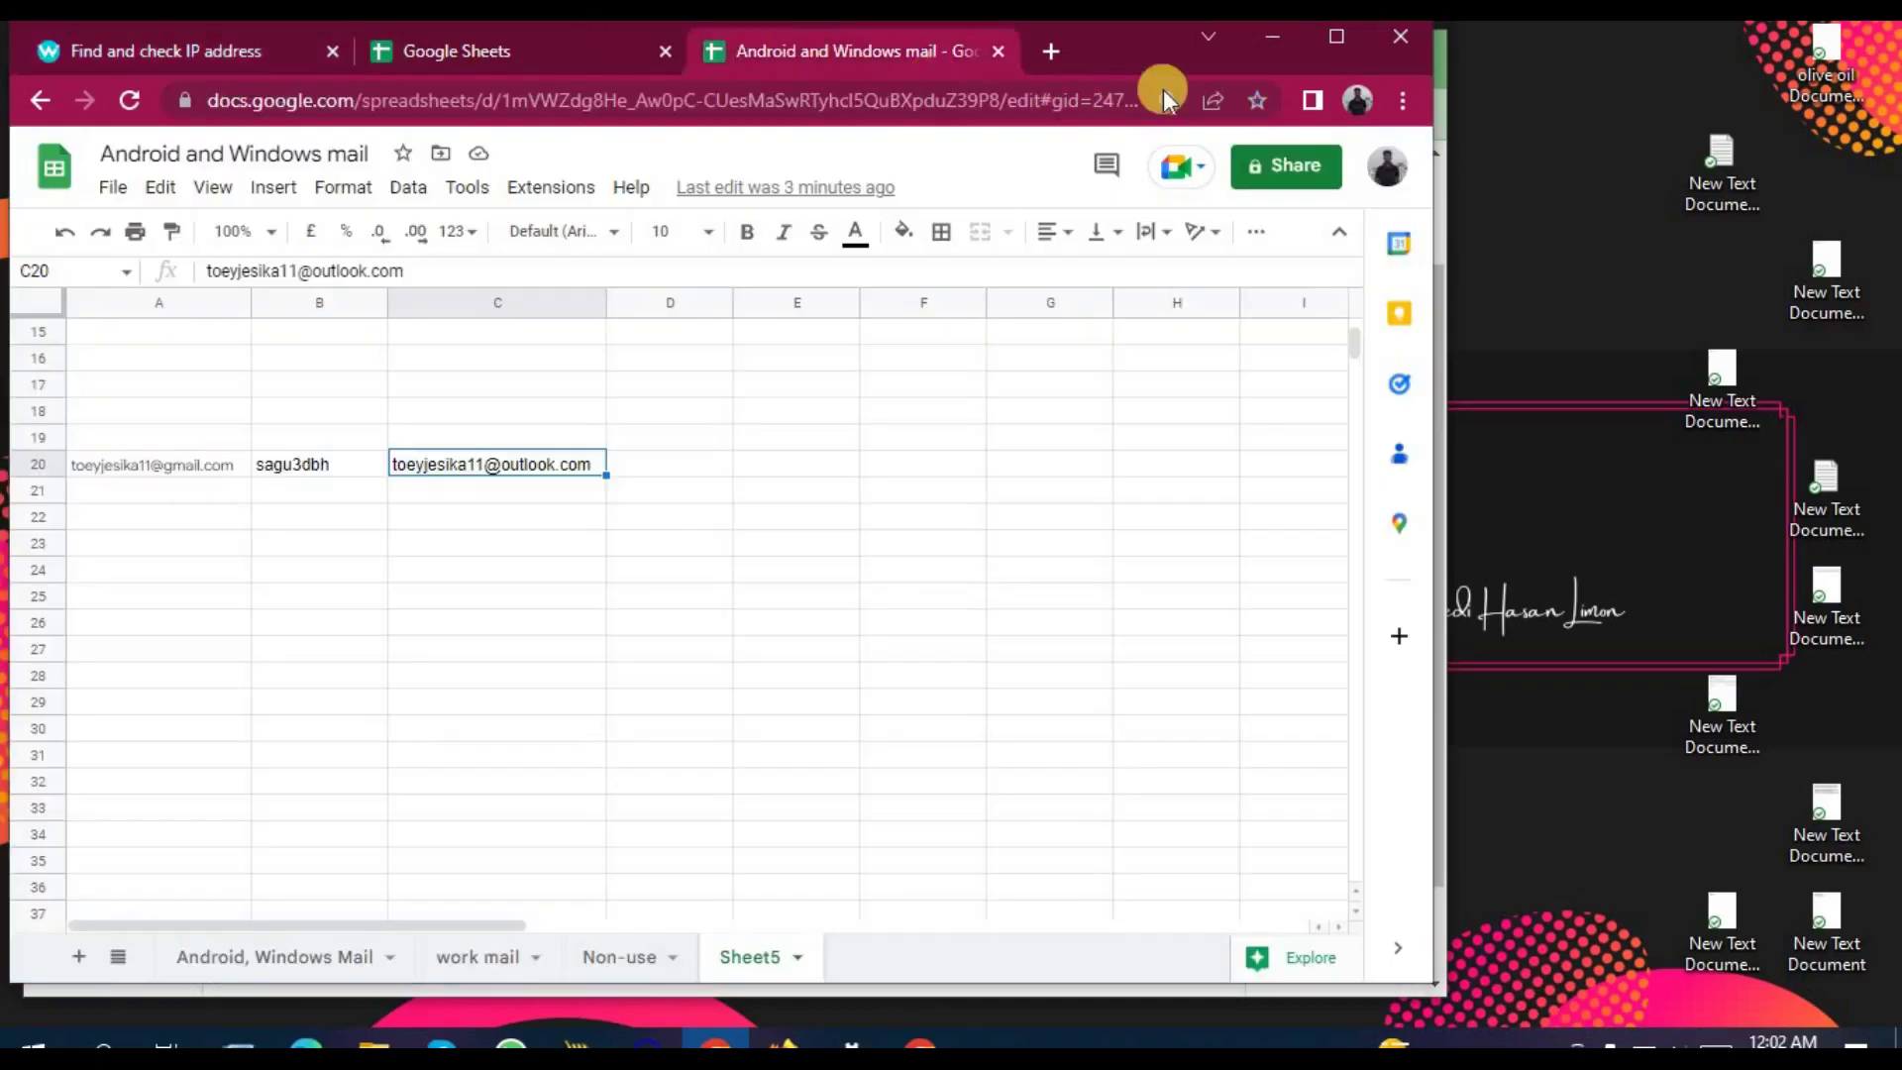
left_click(1268, 43)
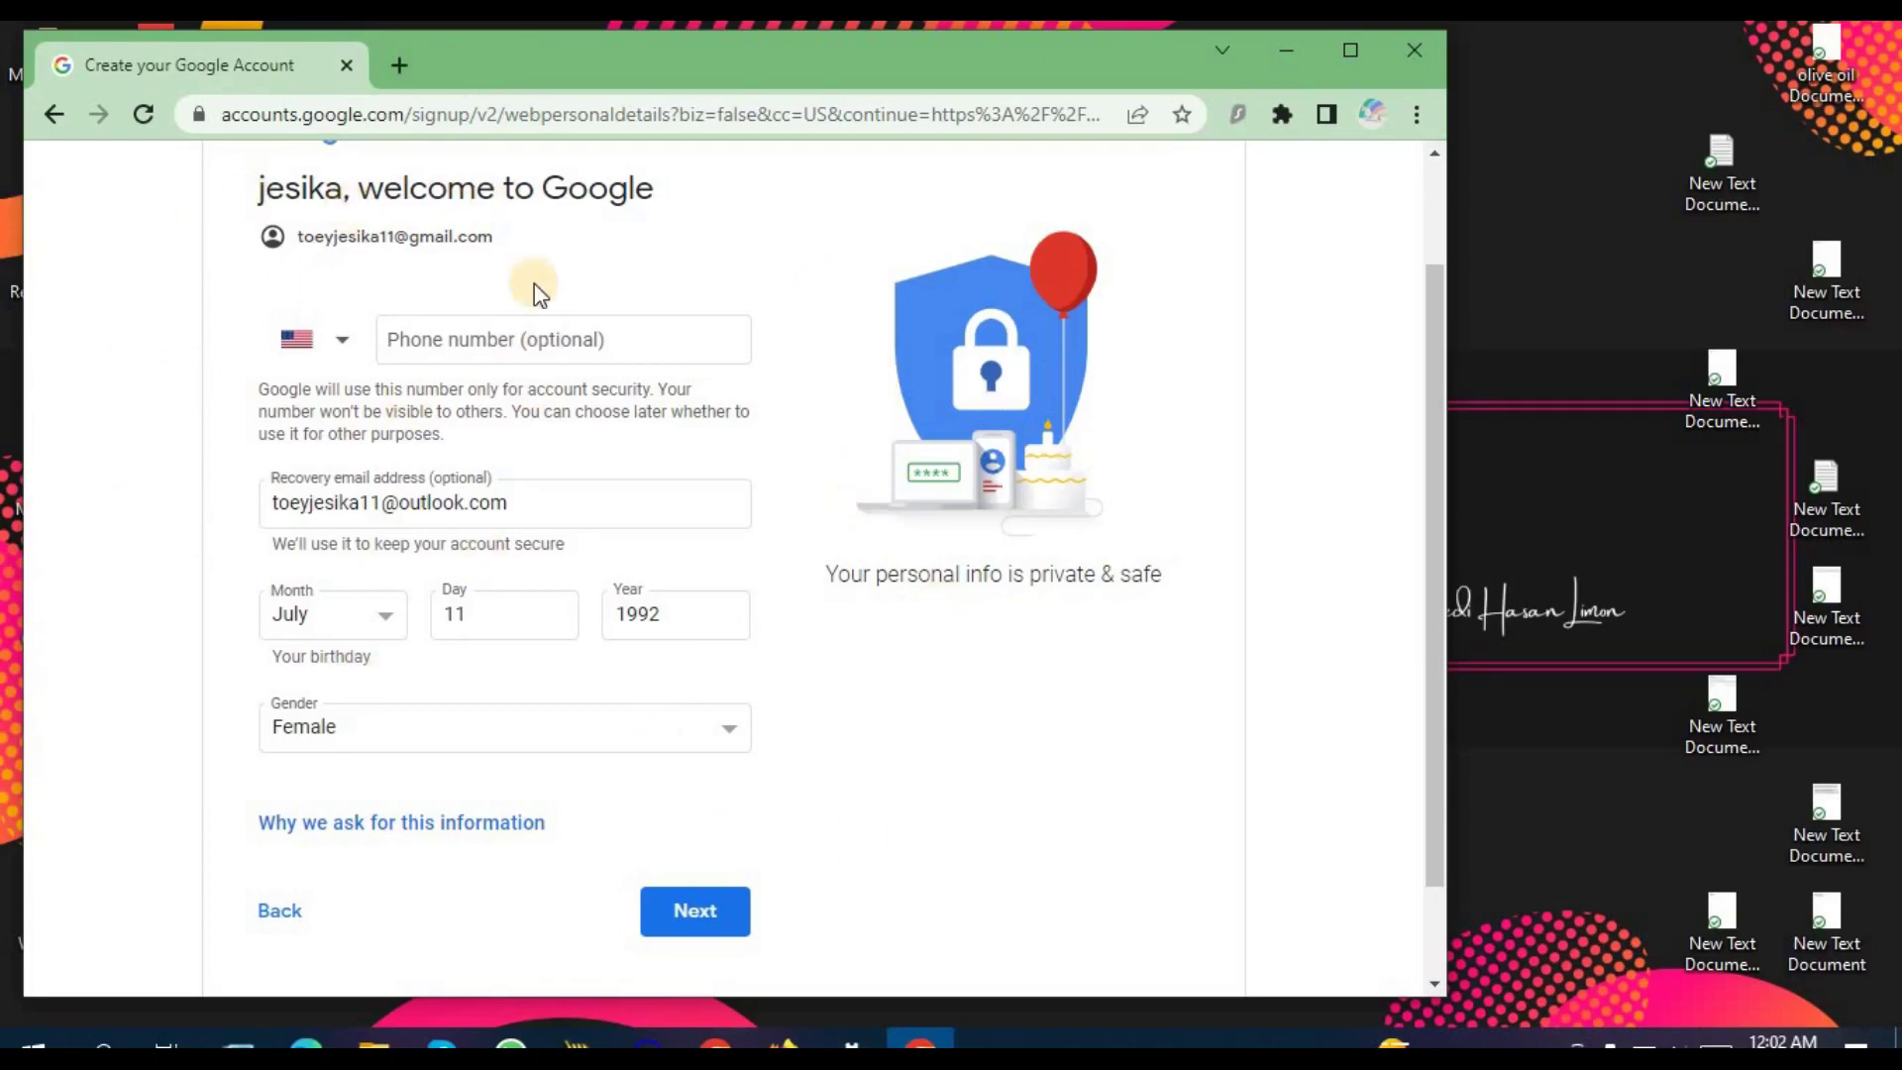
Step: In a new tab, search Google for 'create gmail account'
left_click(394, 63)
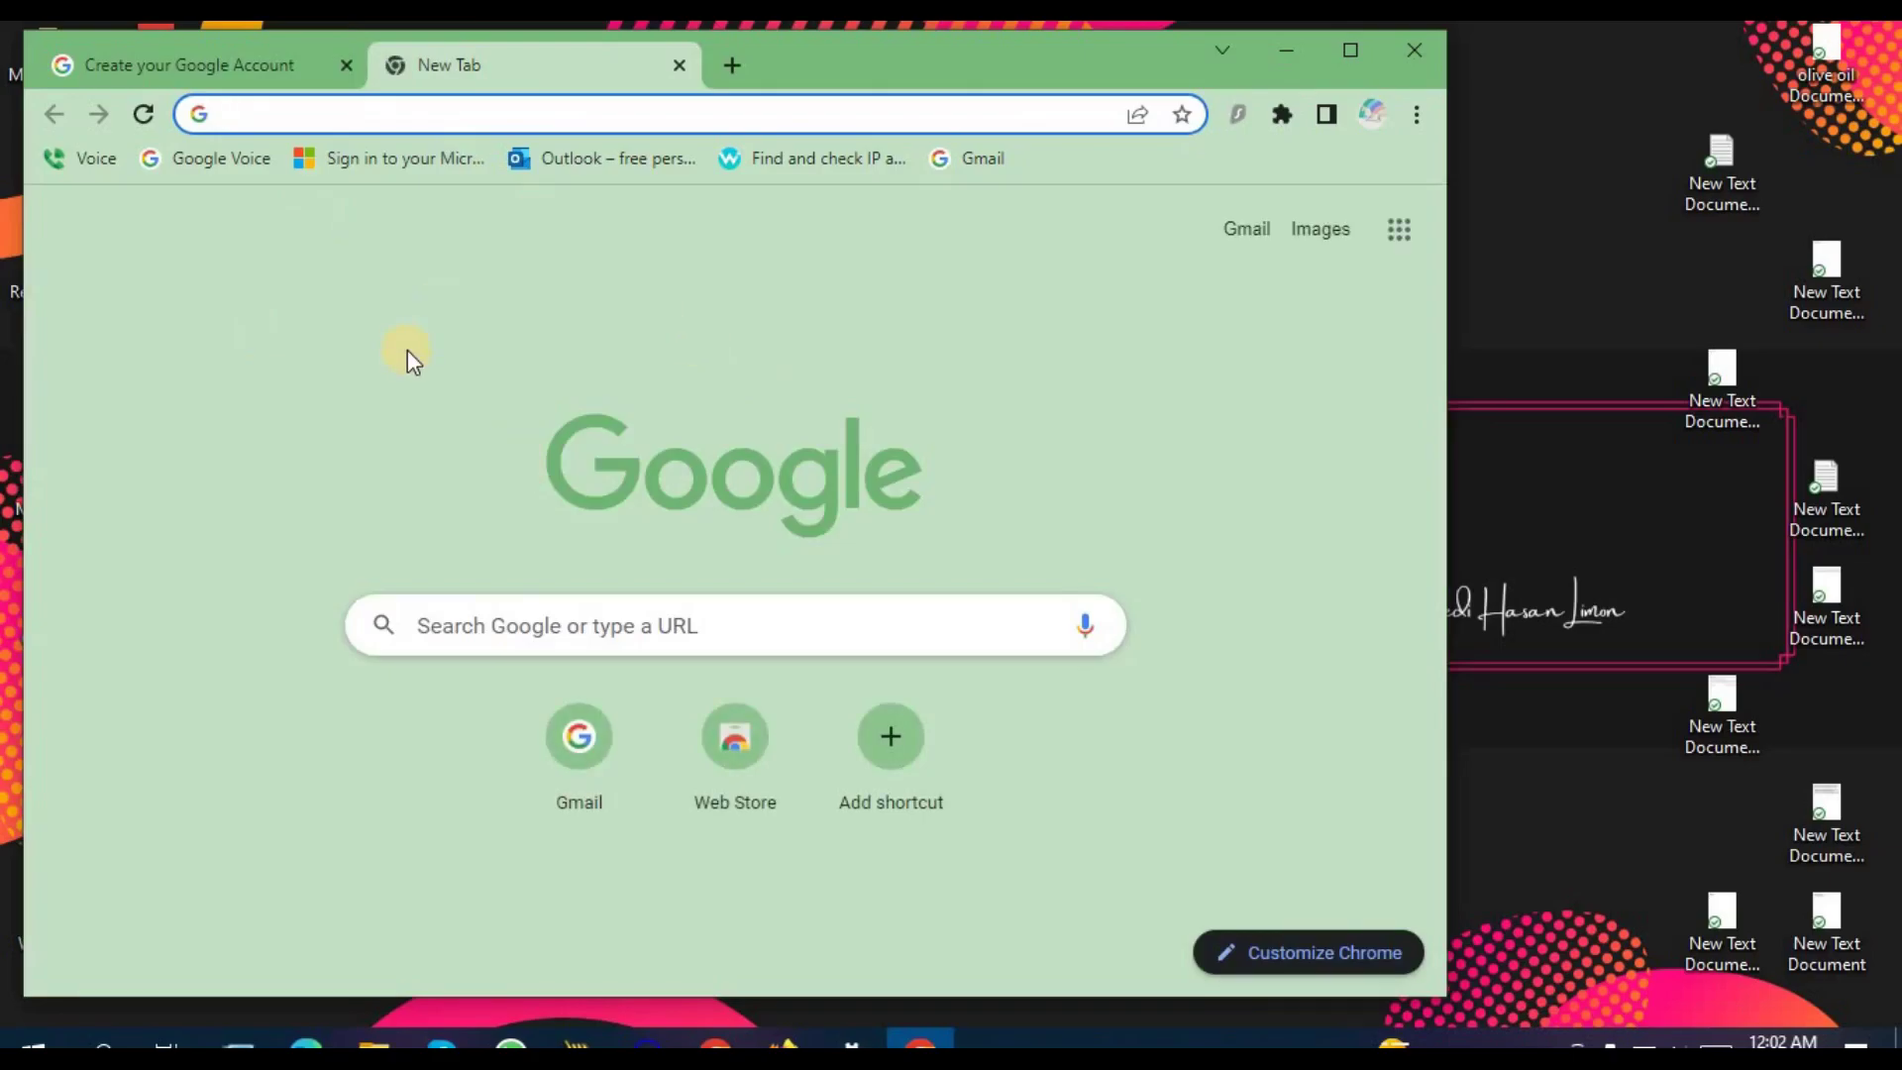
type("creat")
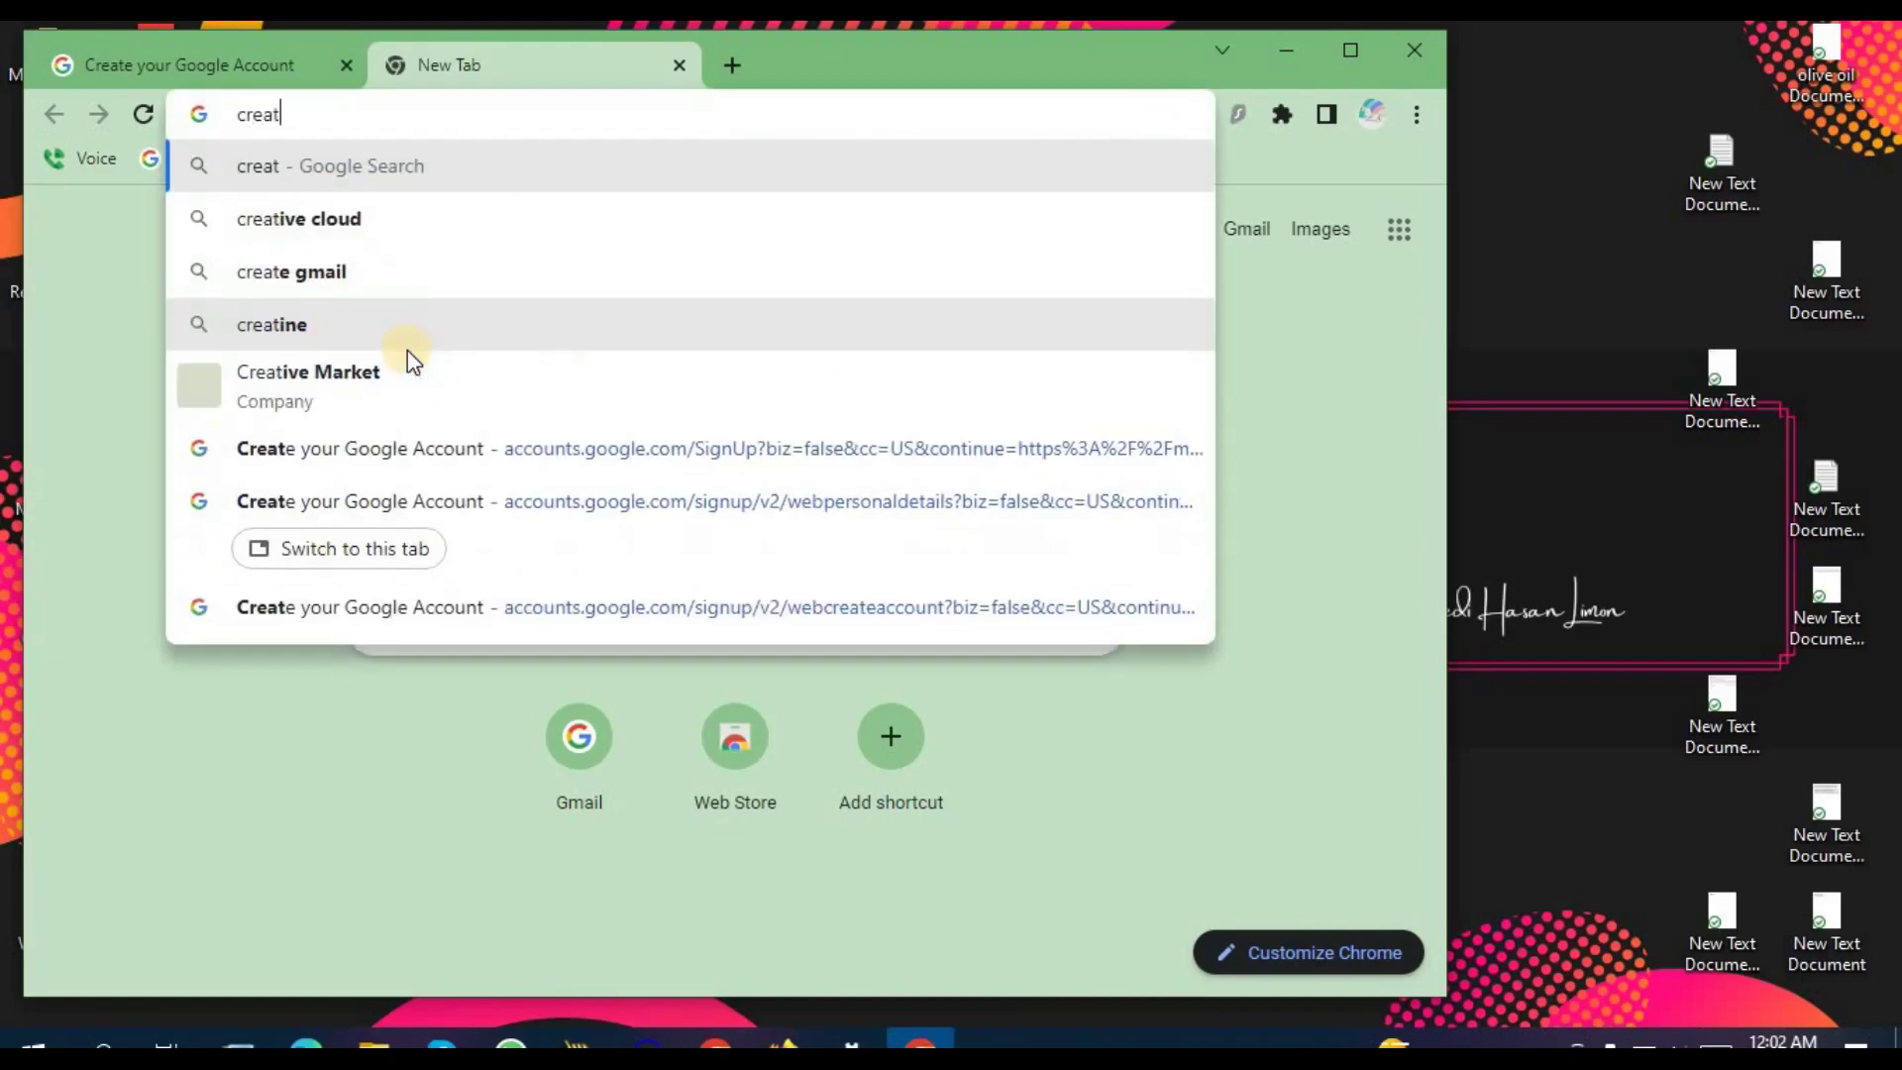
type("e gmai")
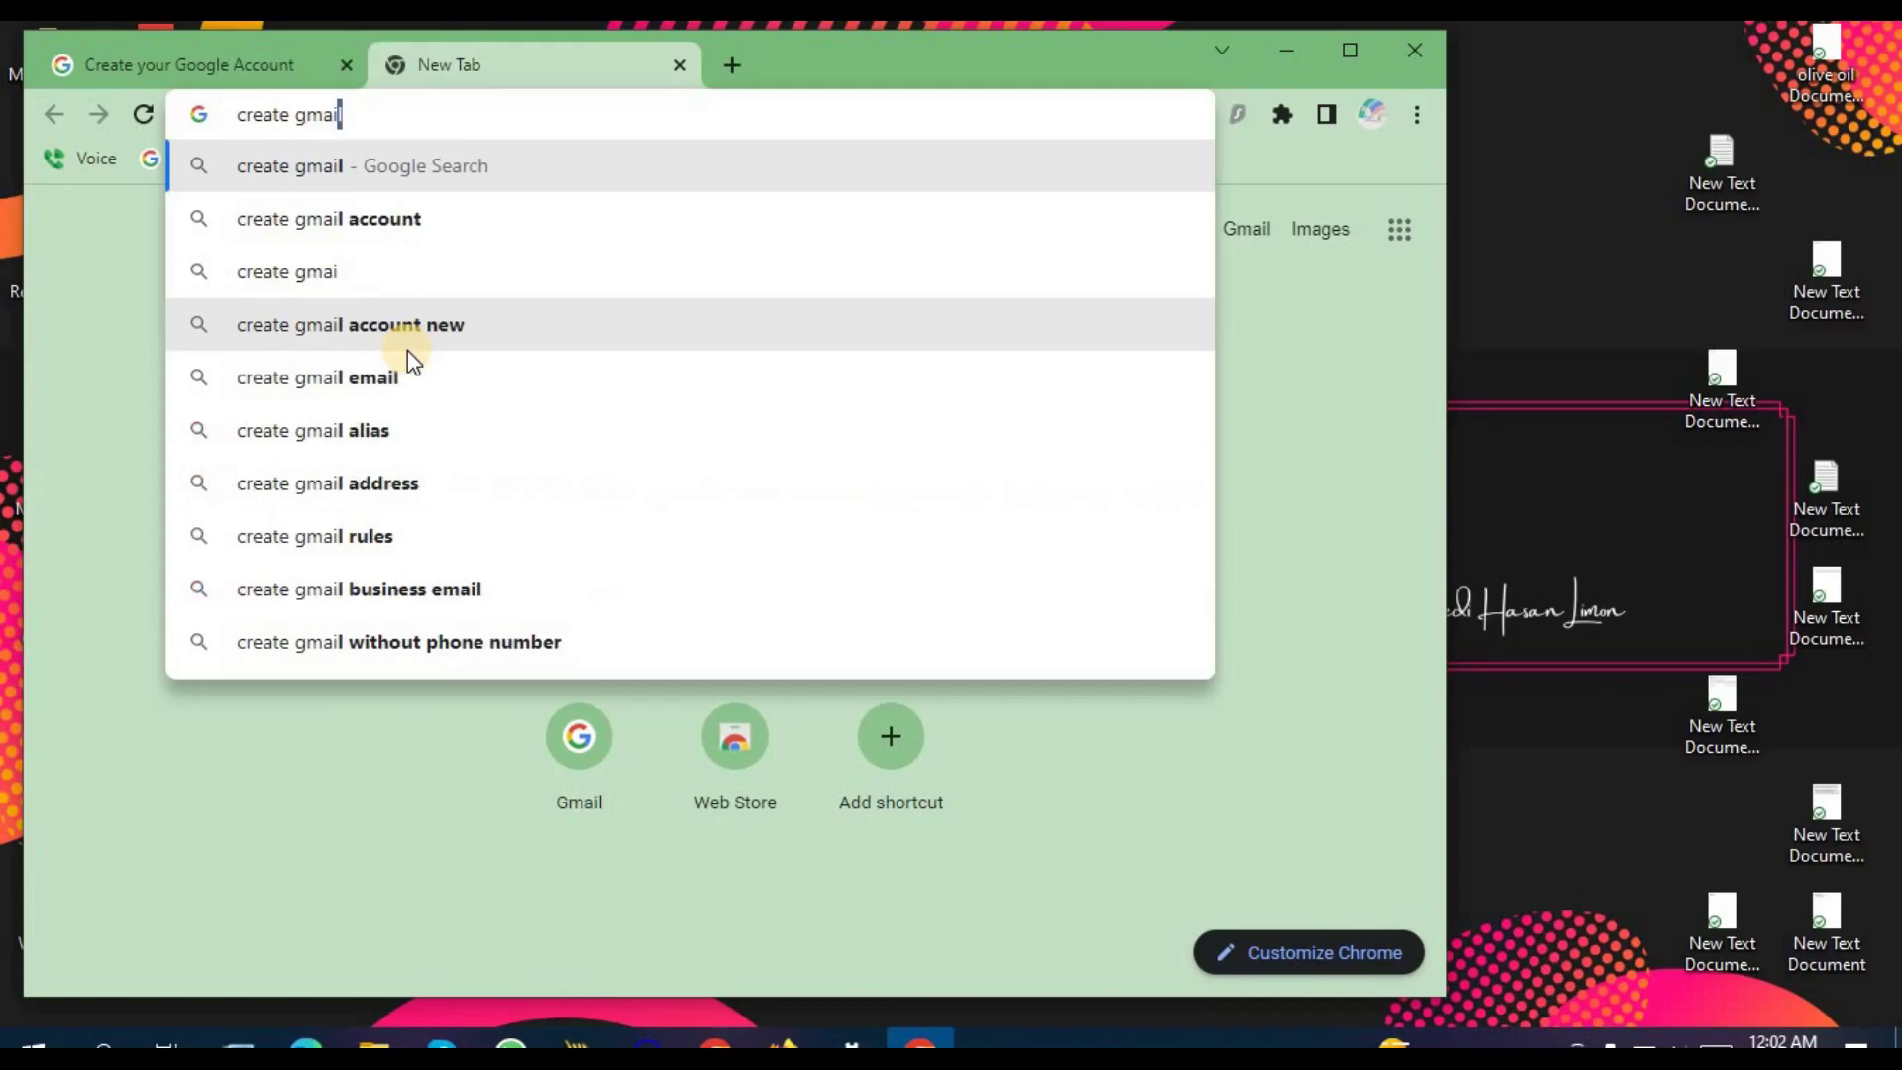
type("l")
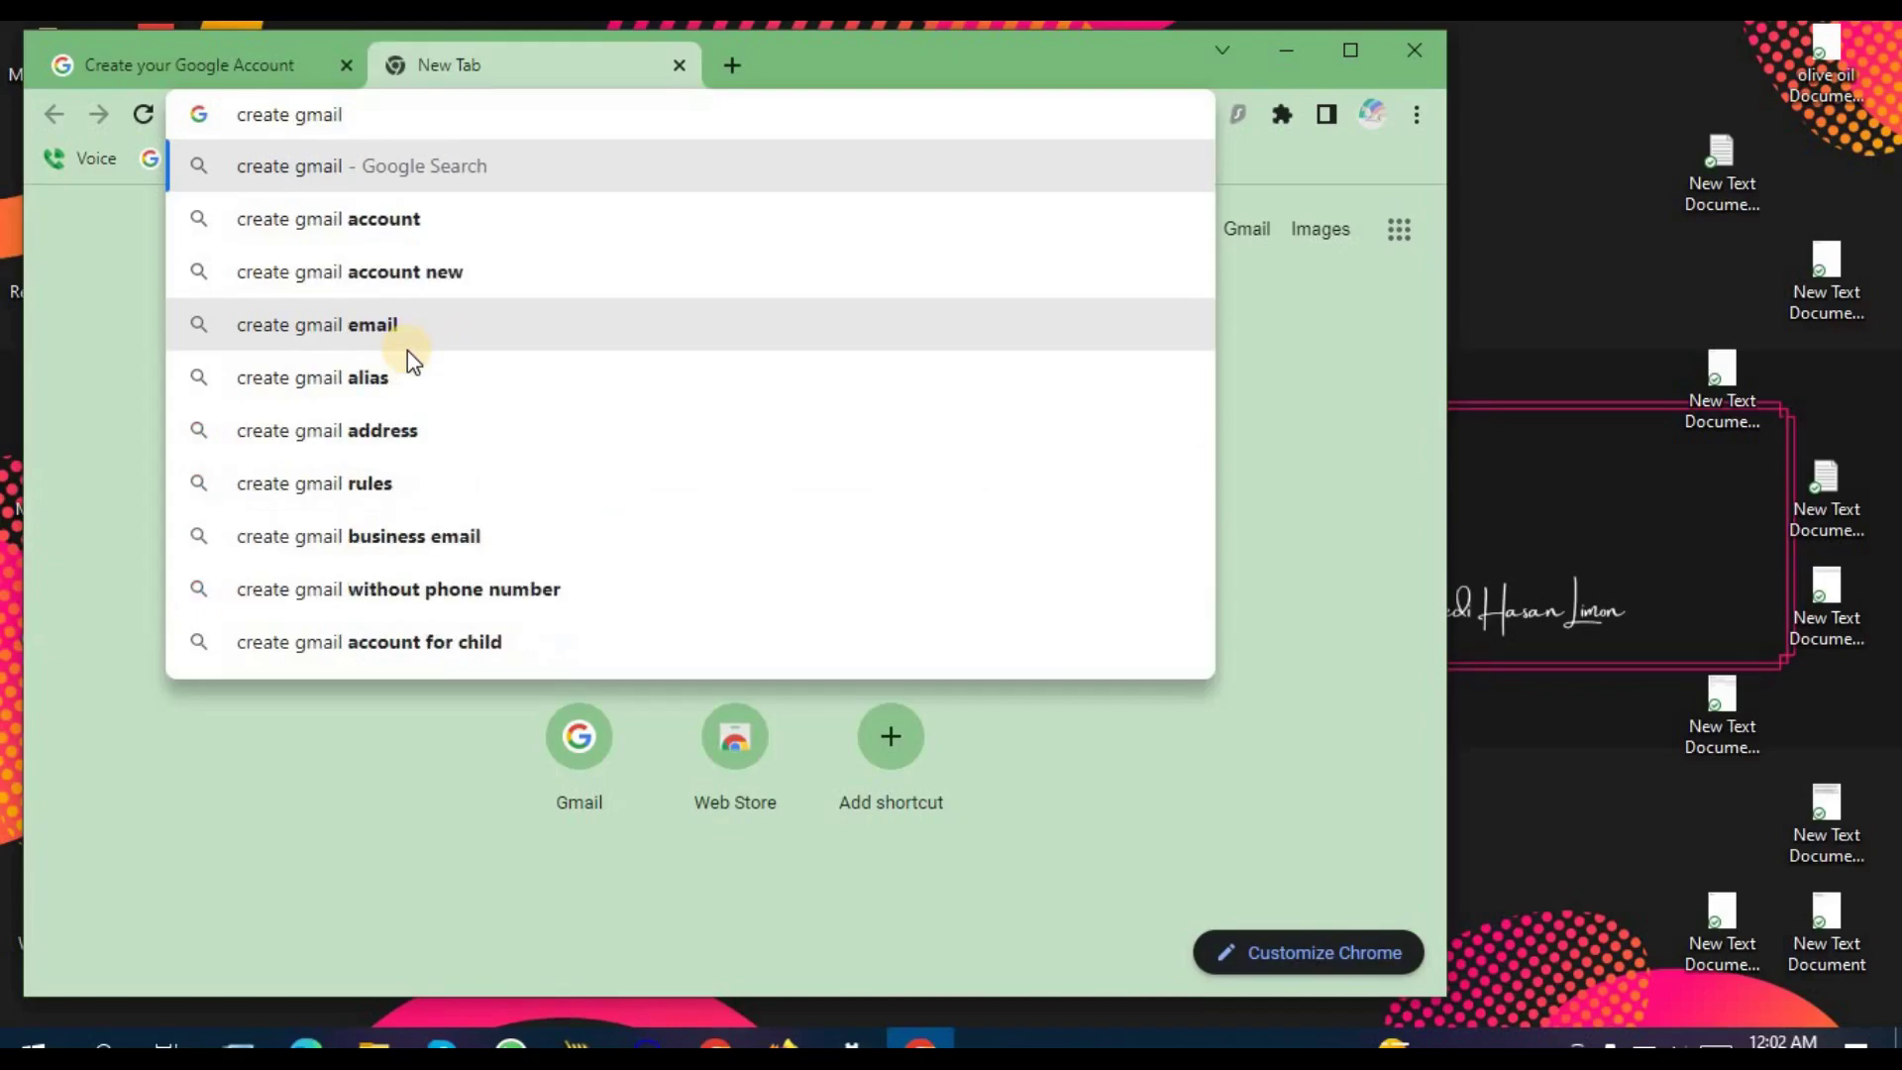
left_click(543, 218)
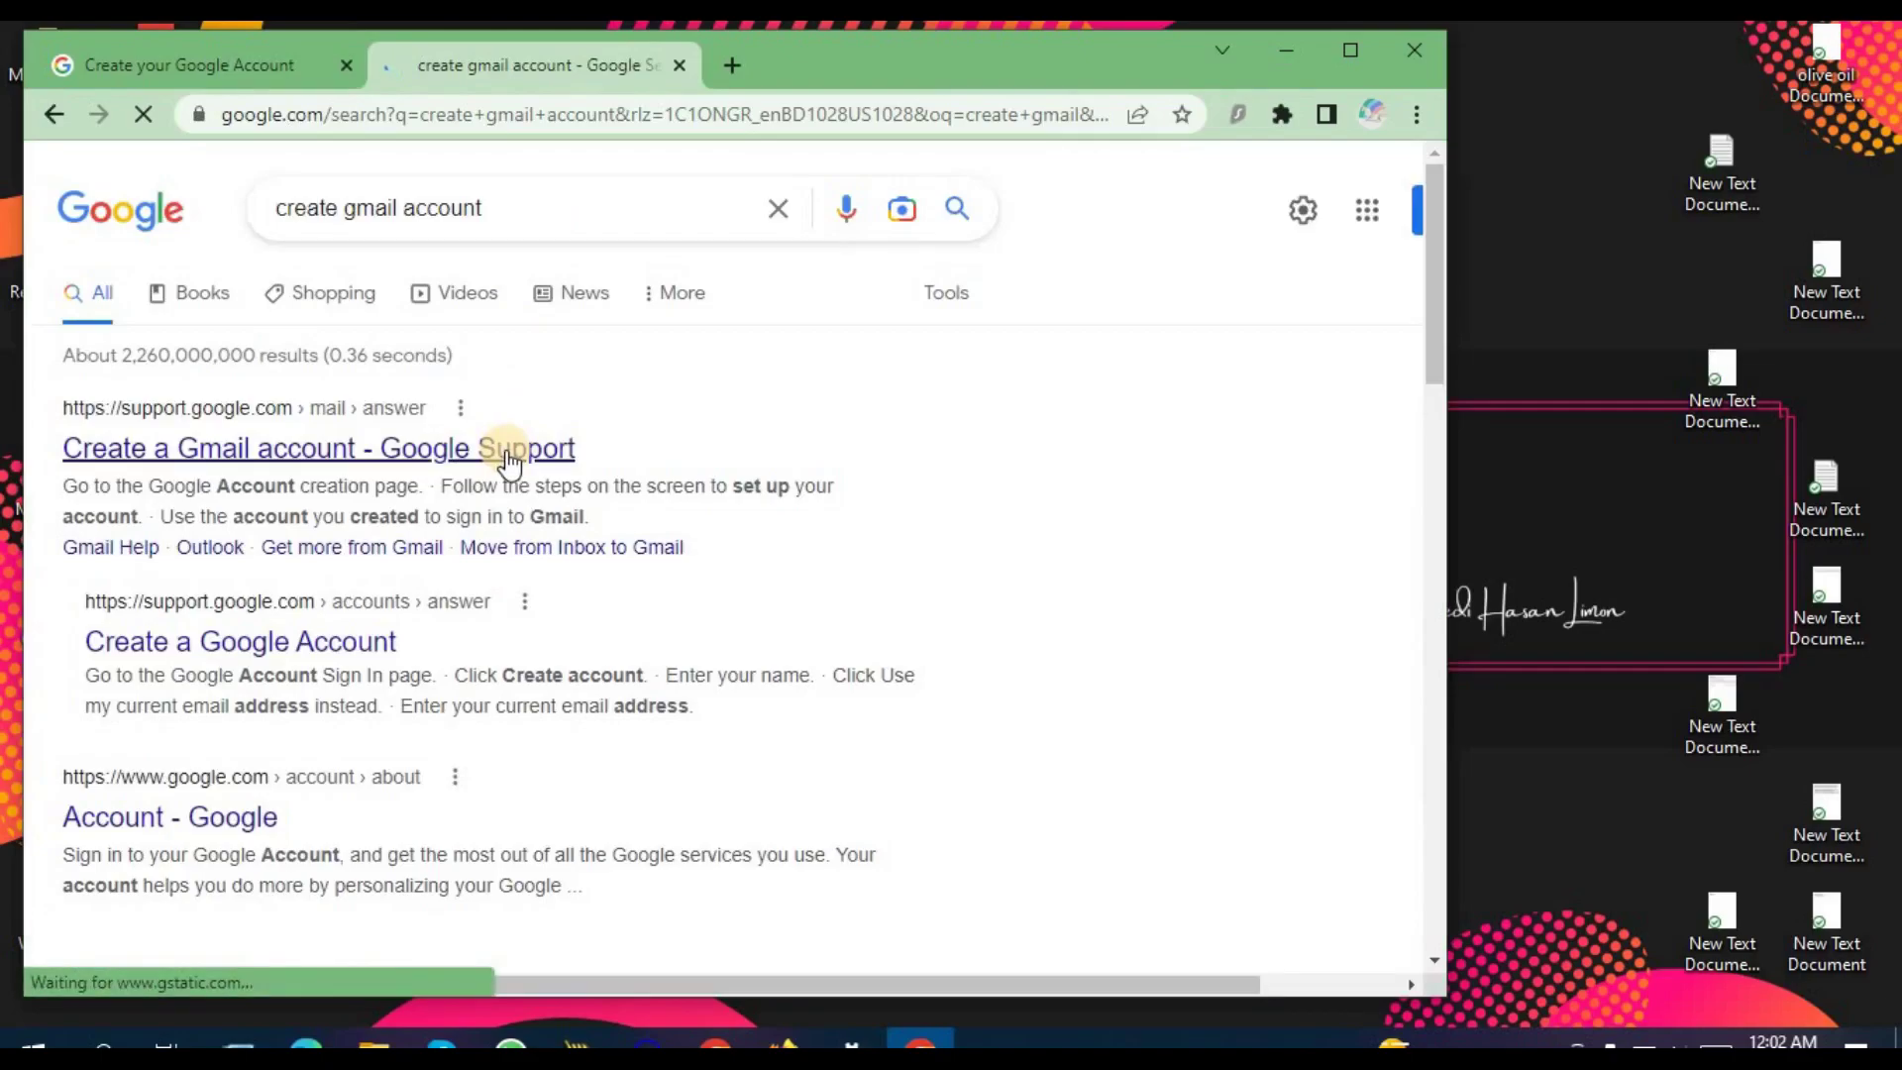
Step: Open the 'Create a Gmail account' support article and launch a fresh signup form from Create an account
left_click(368, 455)
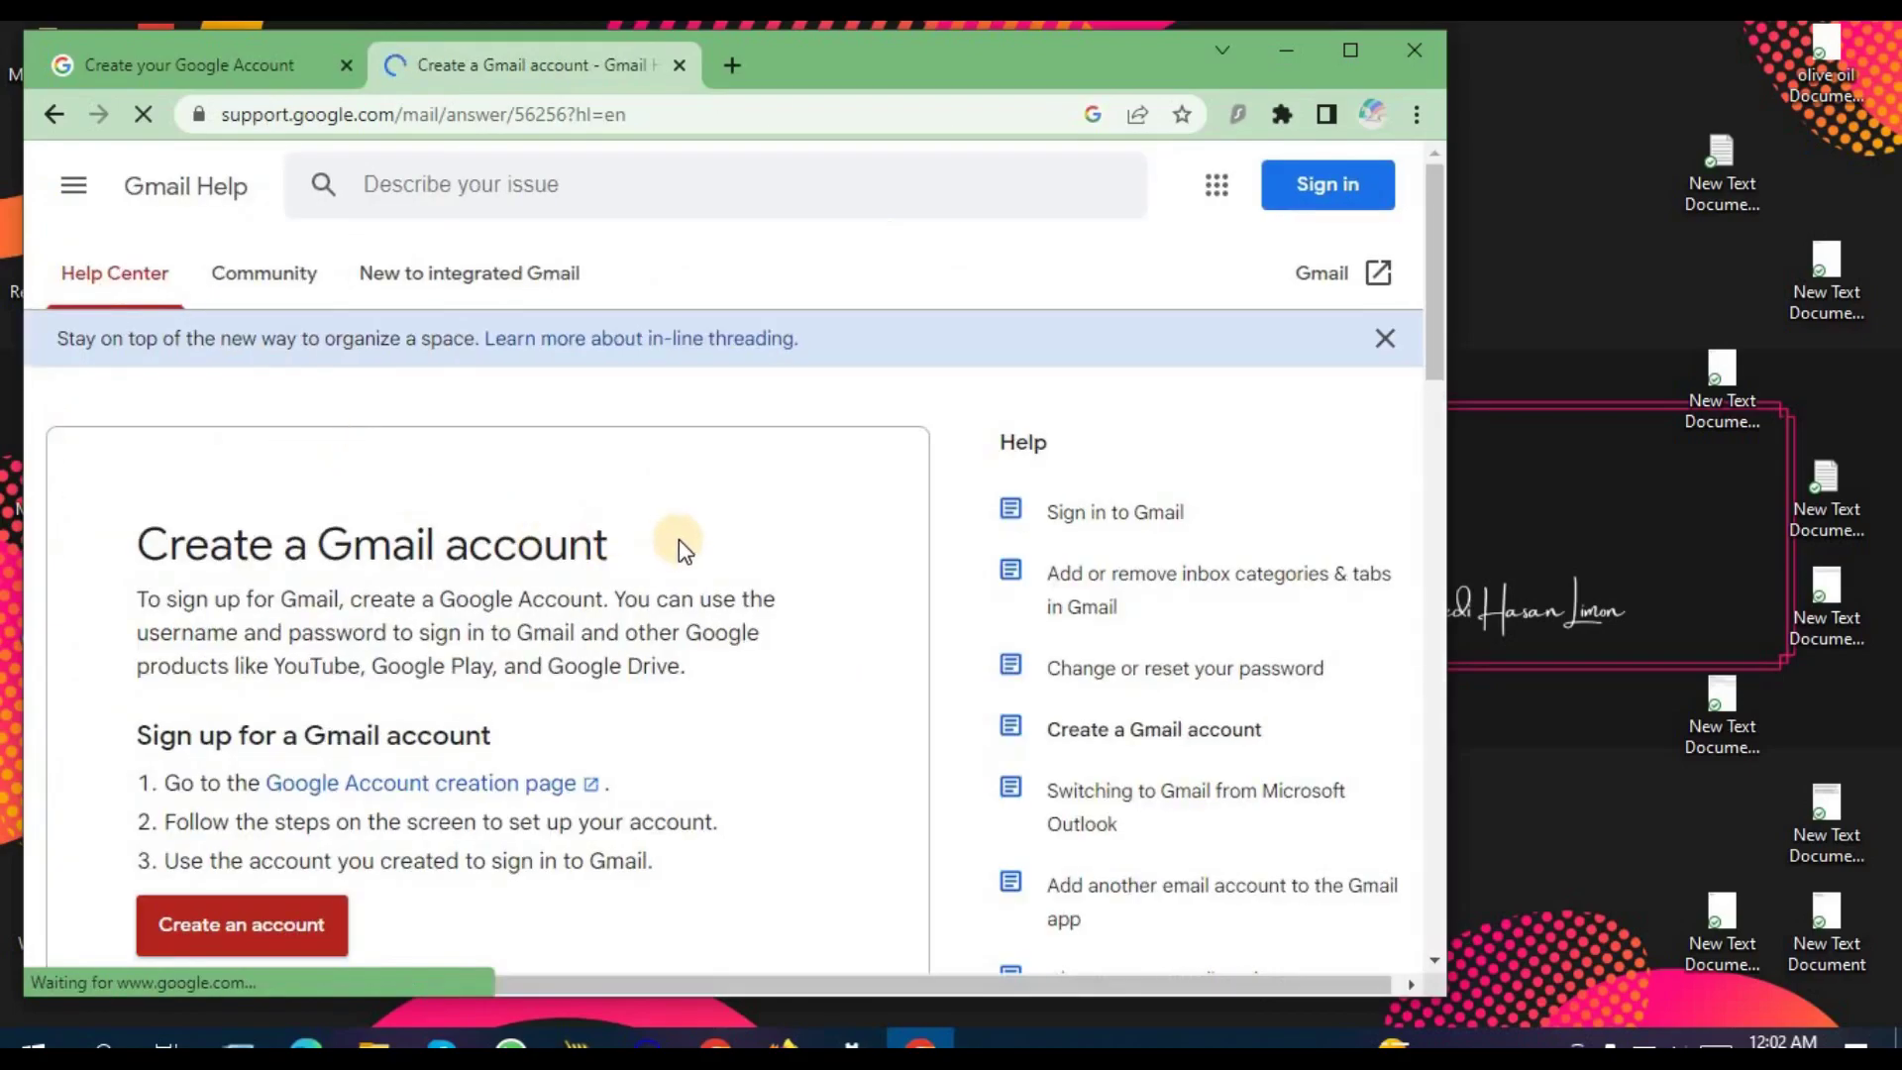
scroll(680, 539, "down", 3)
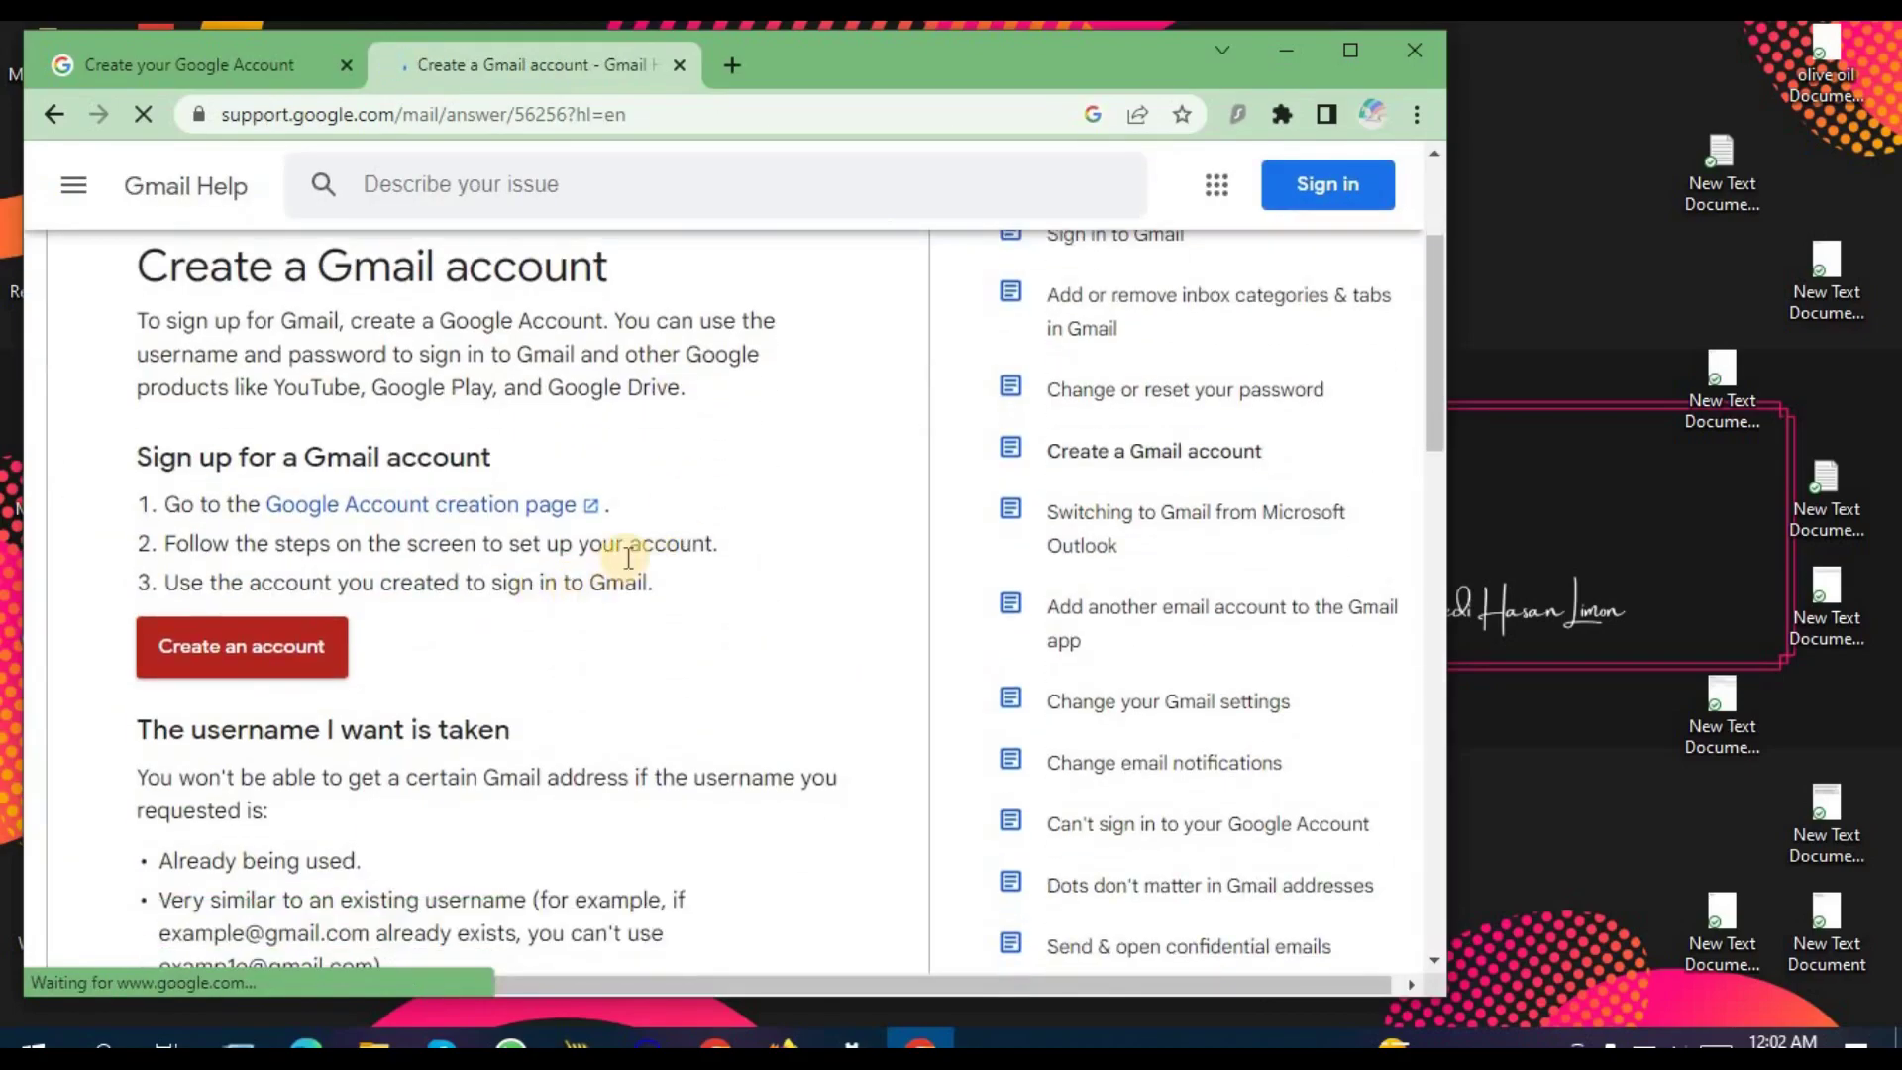
left_click(217, 658)
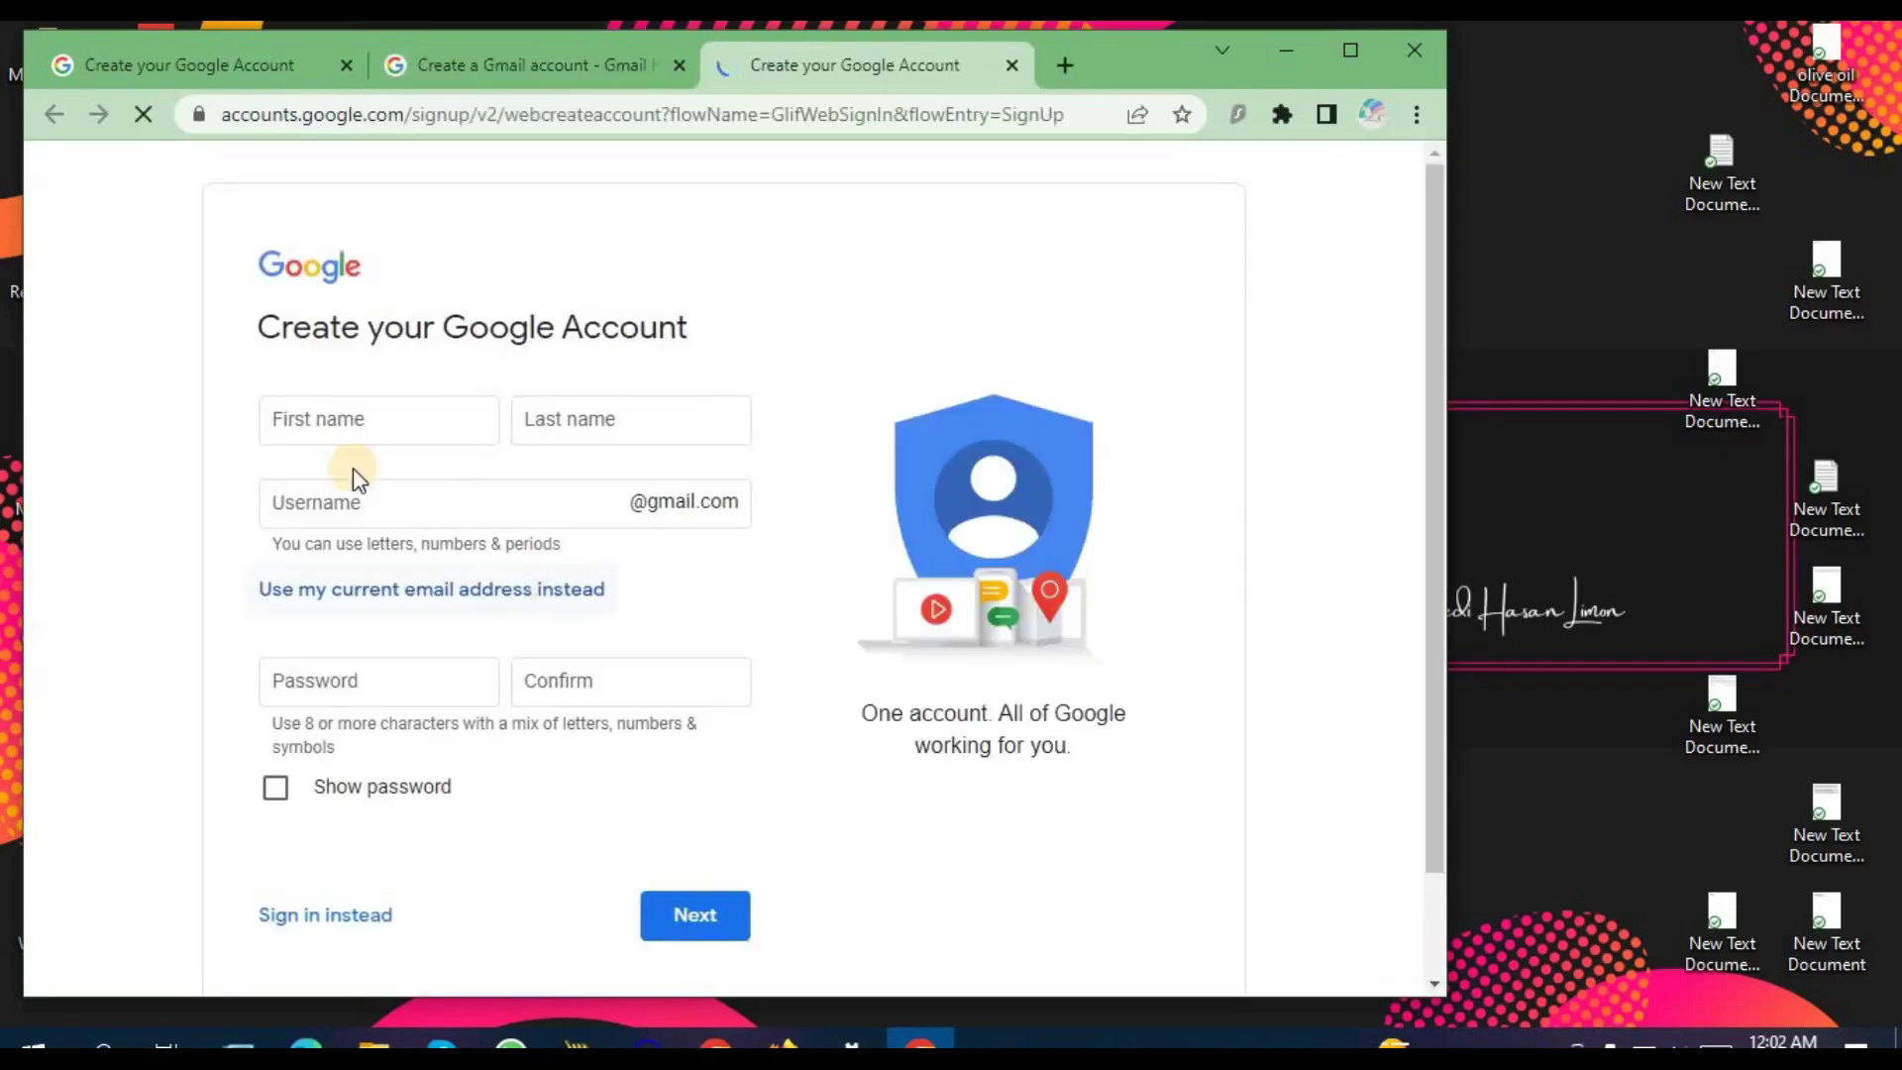
Step: Enter the account holder's first and last name, correcting the typos
left_click(358, 426)
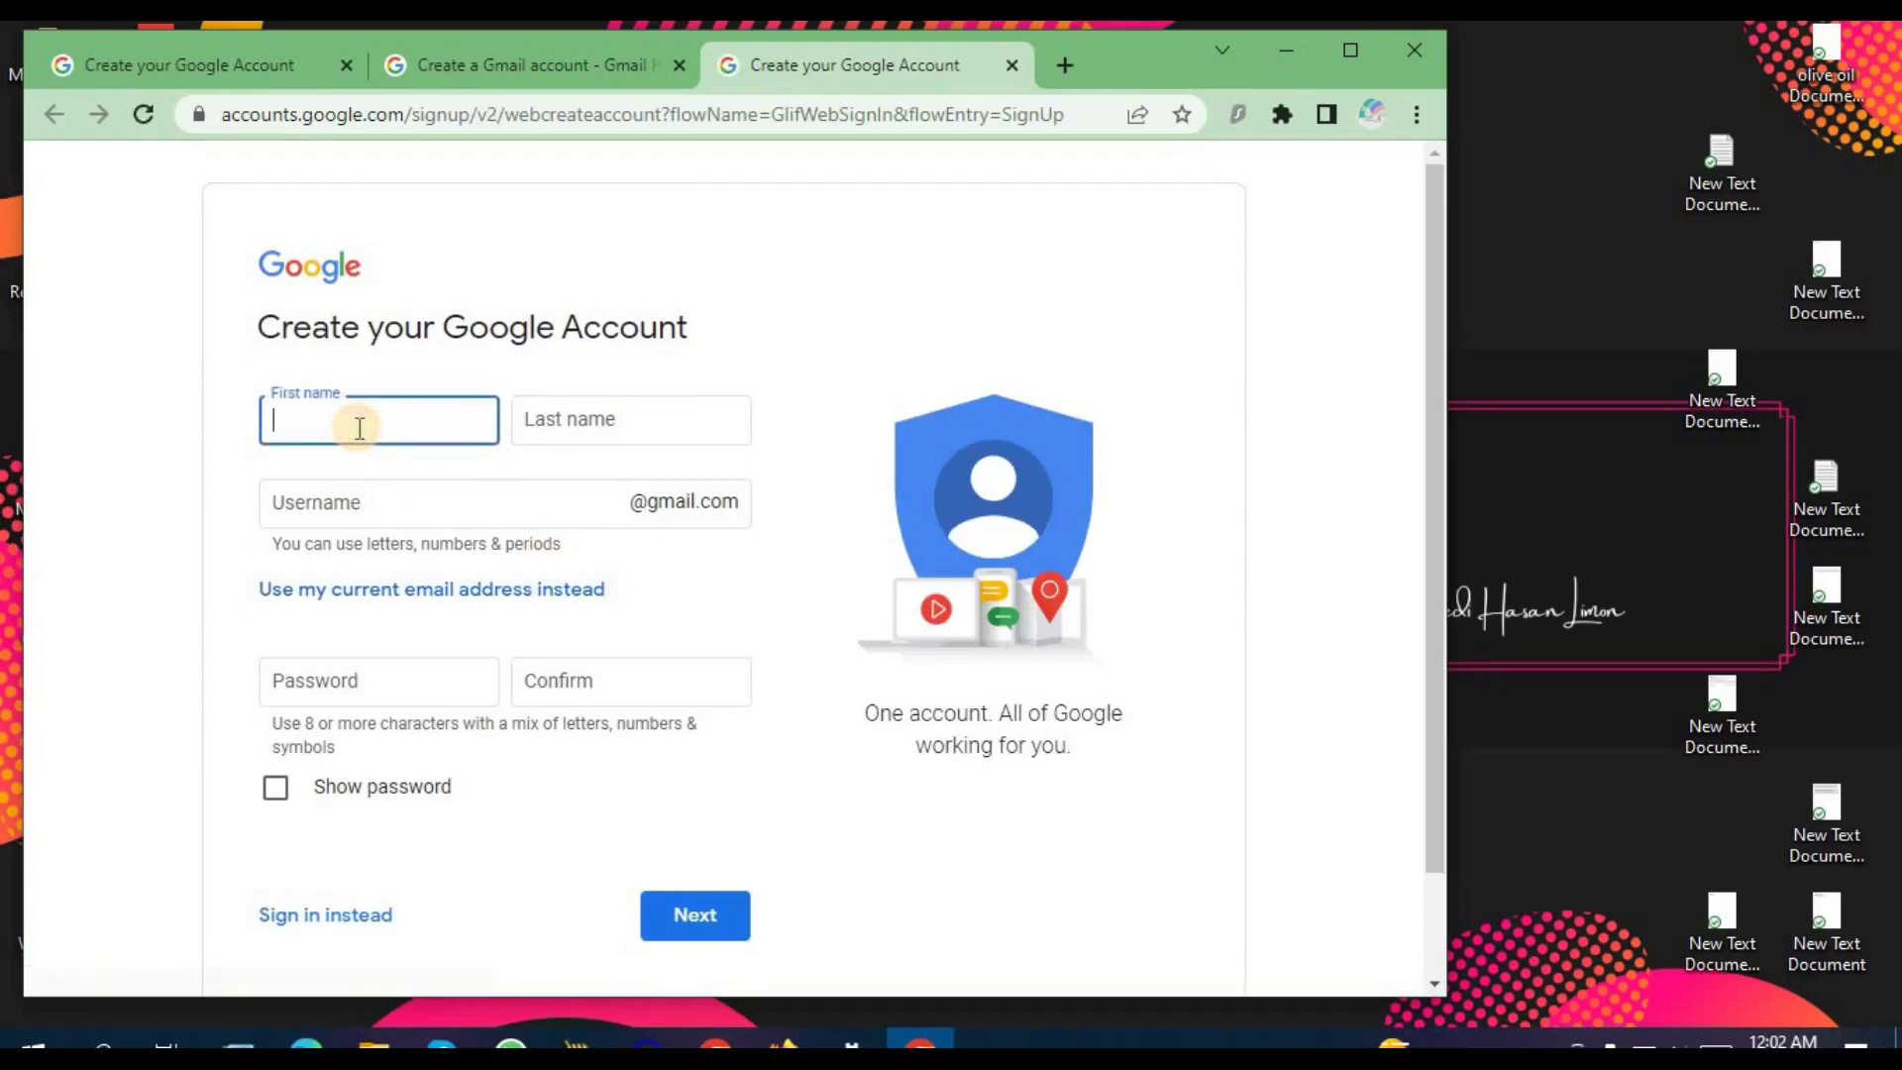
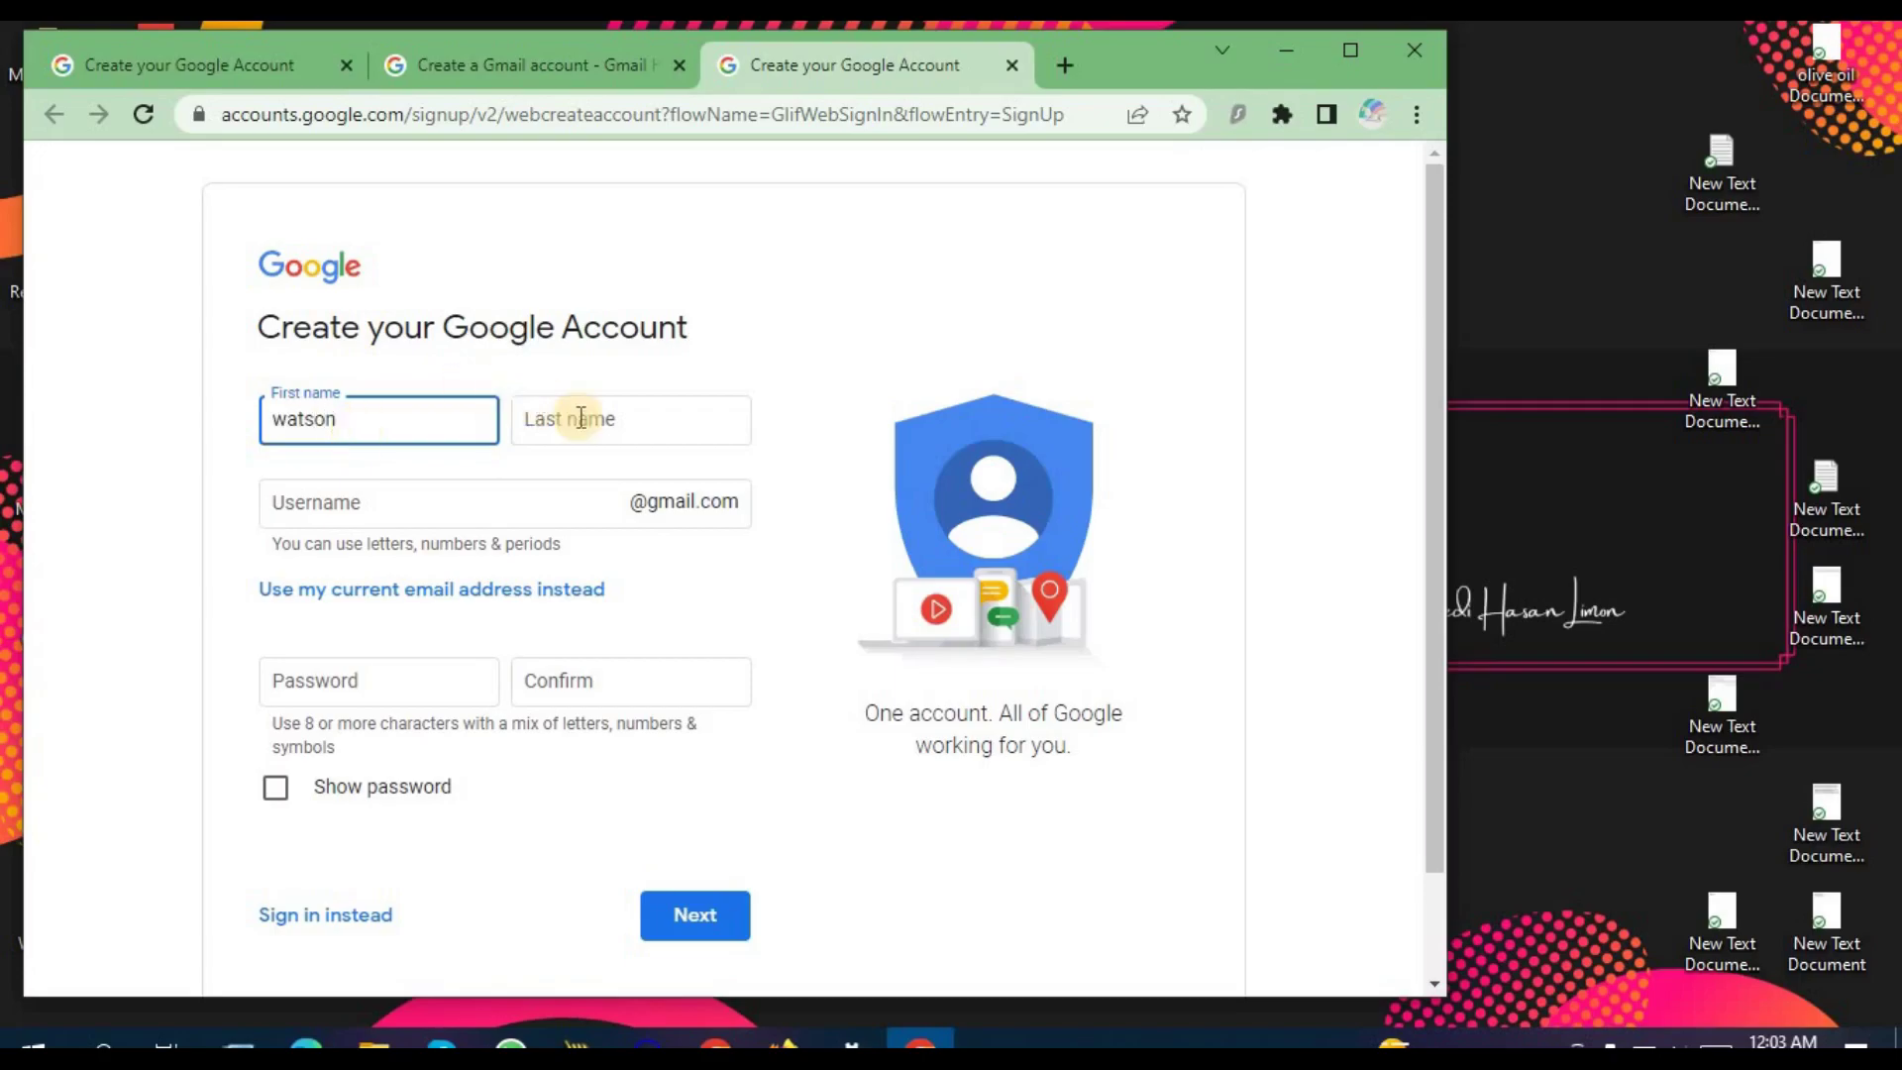
left_click(583, 417)
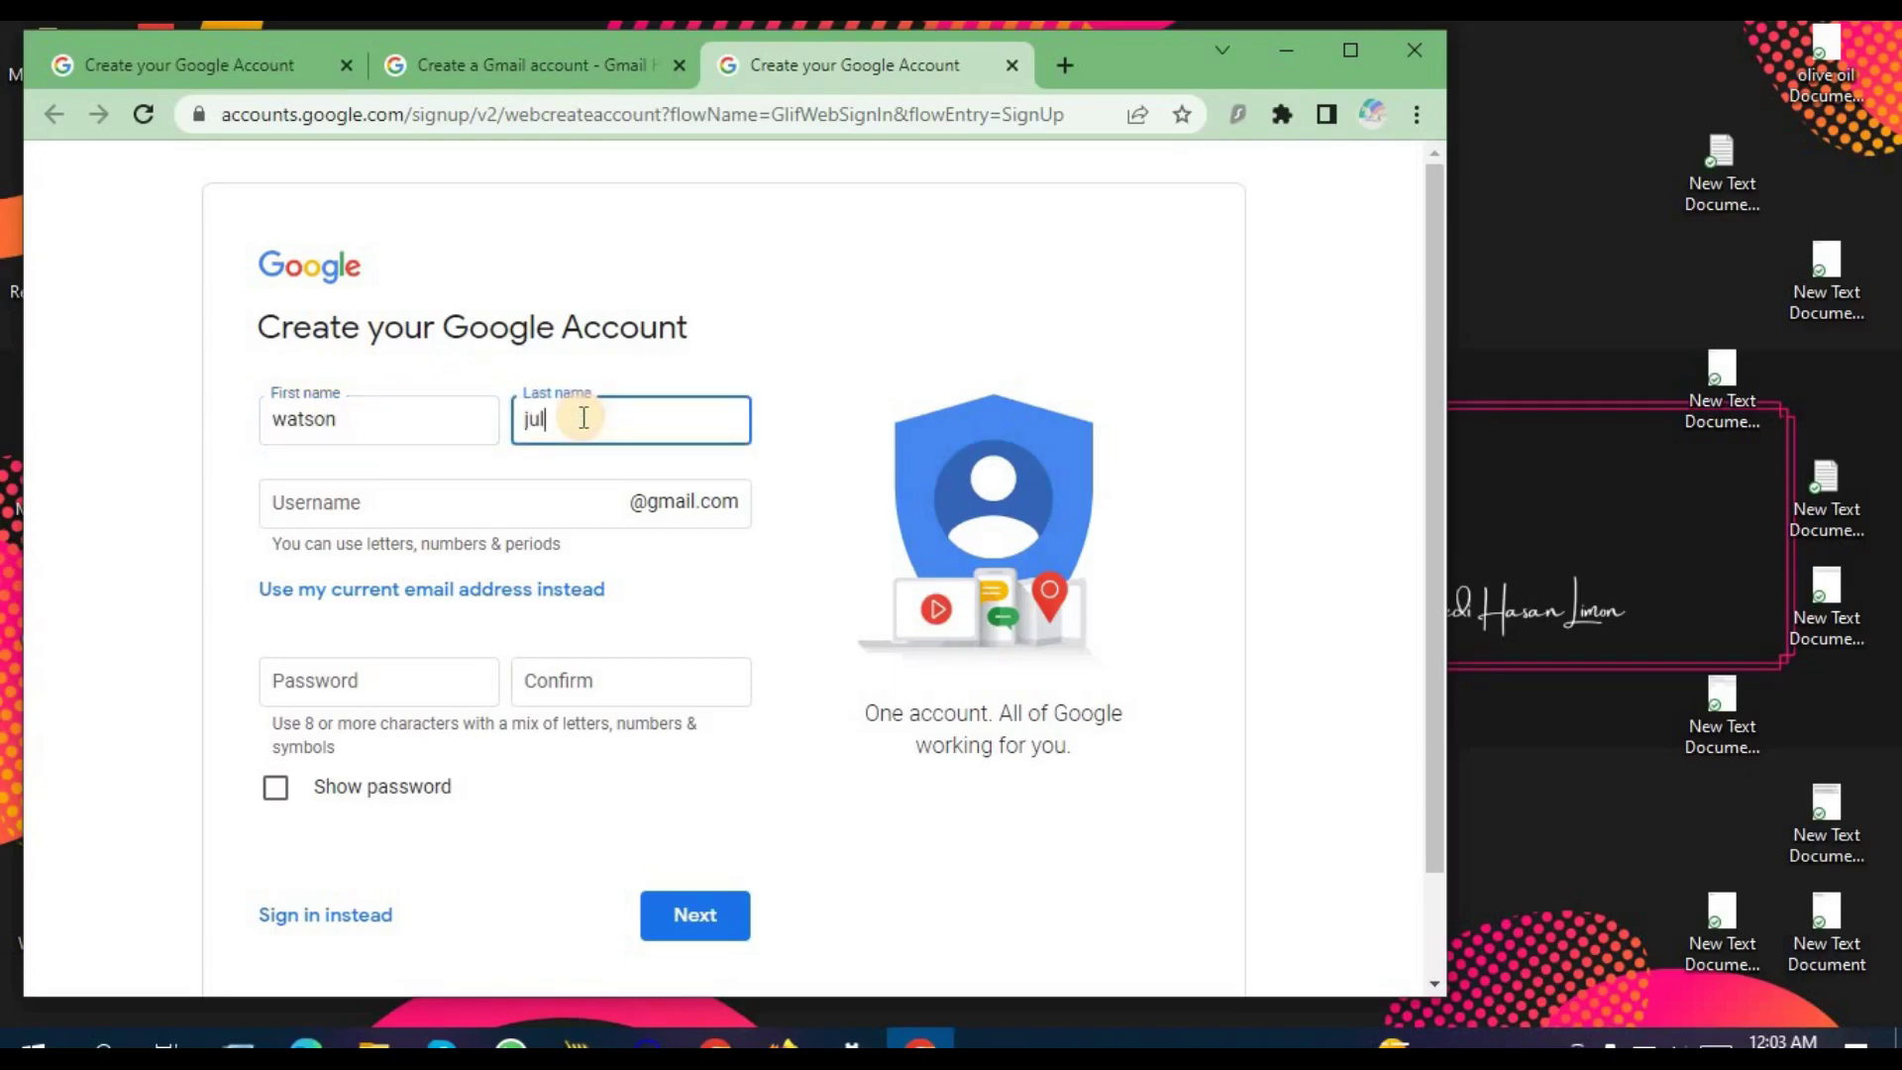
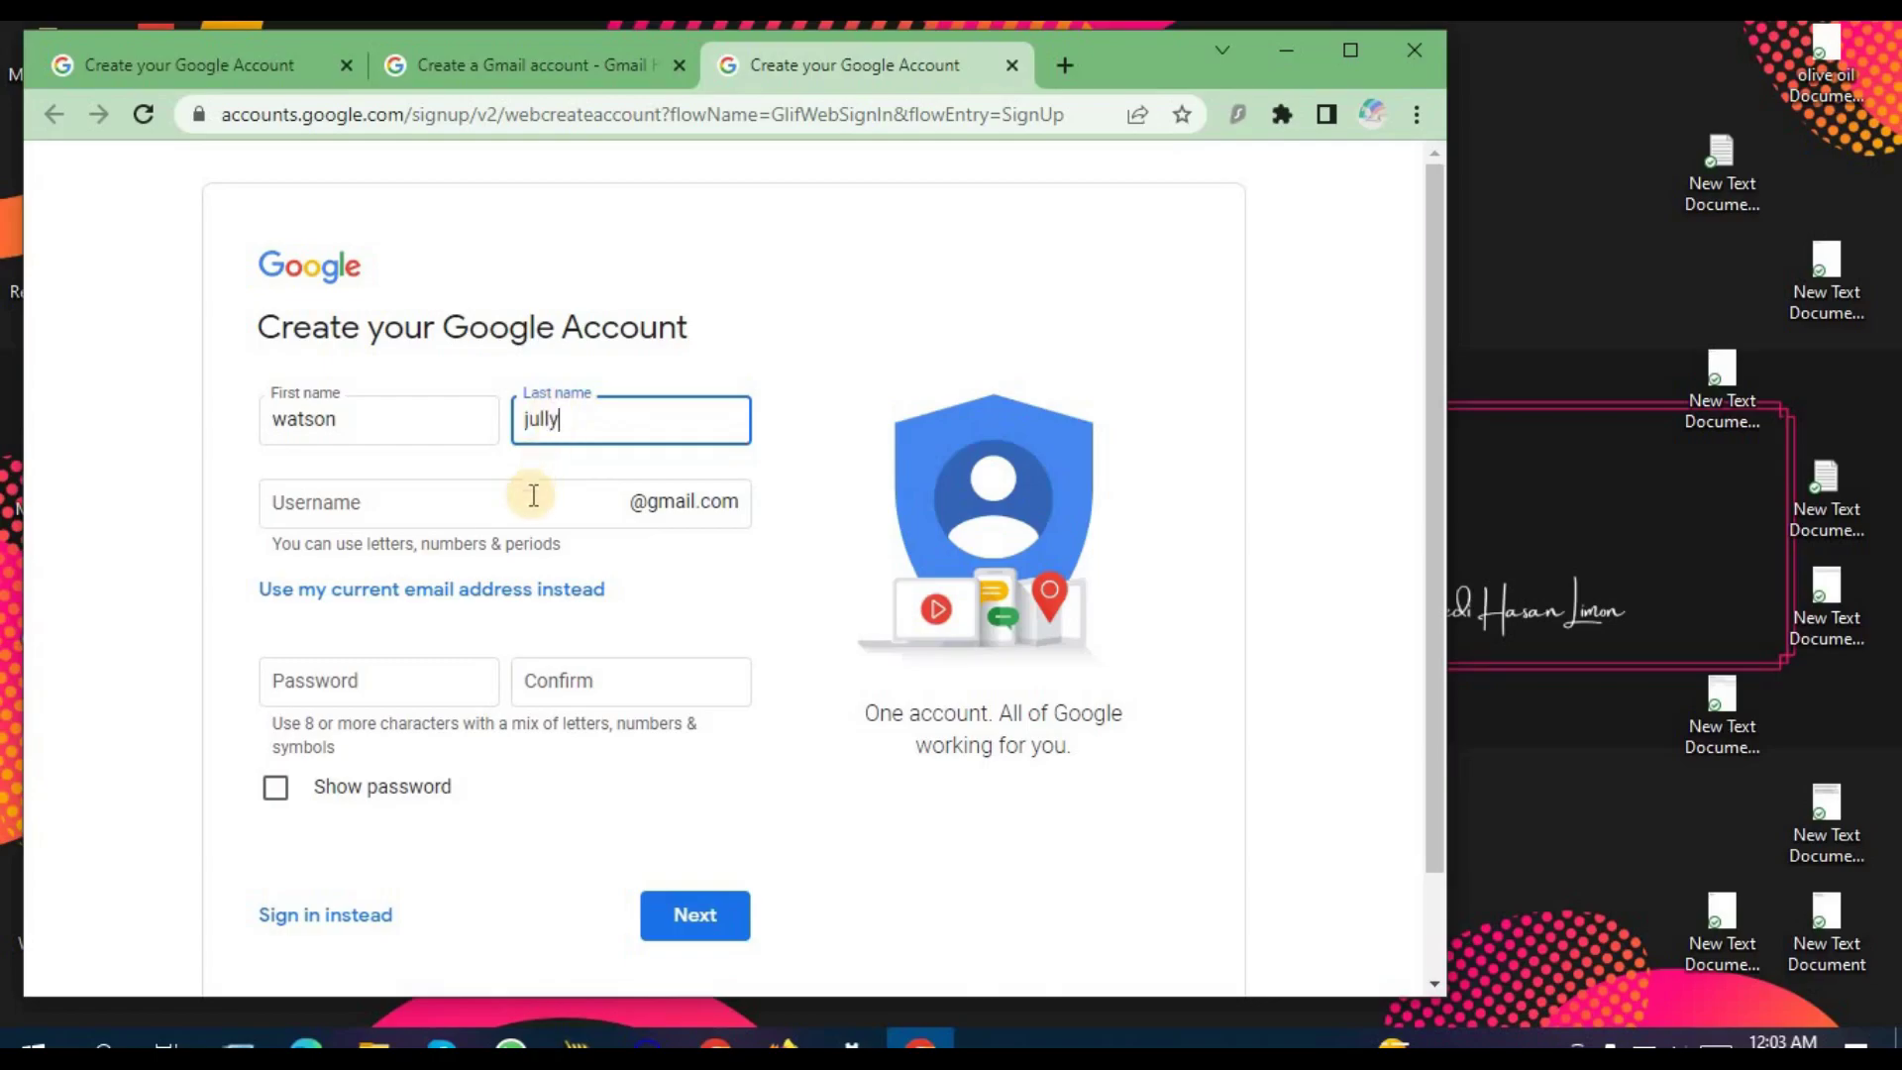
Step: Pick a suggested available username, set the password, paste it into Confirm and submit
left_click(388, 507)
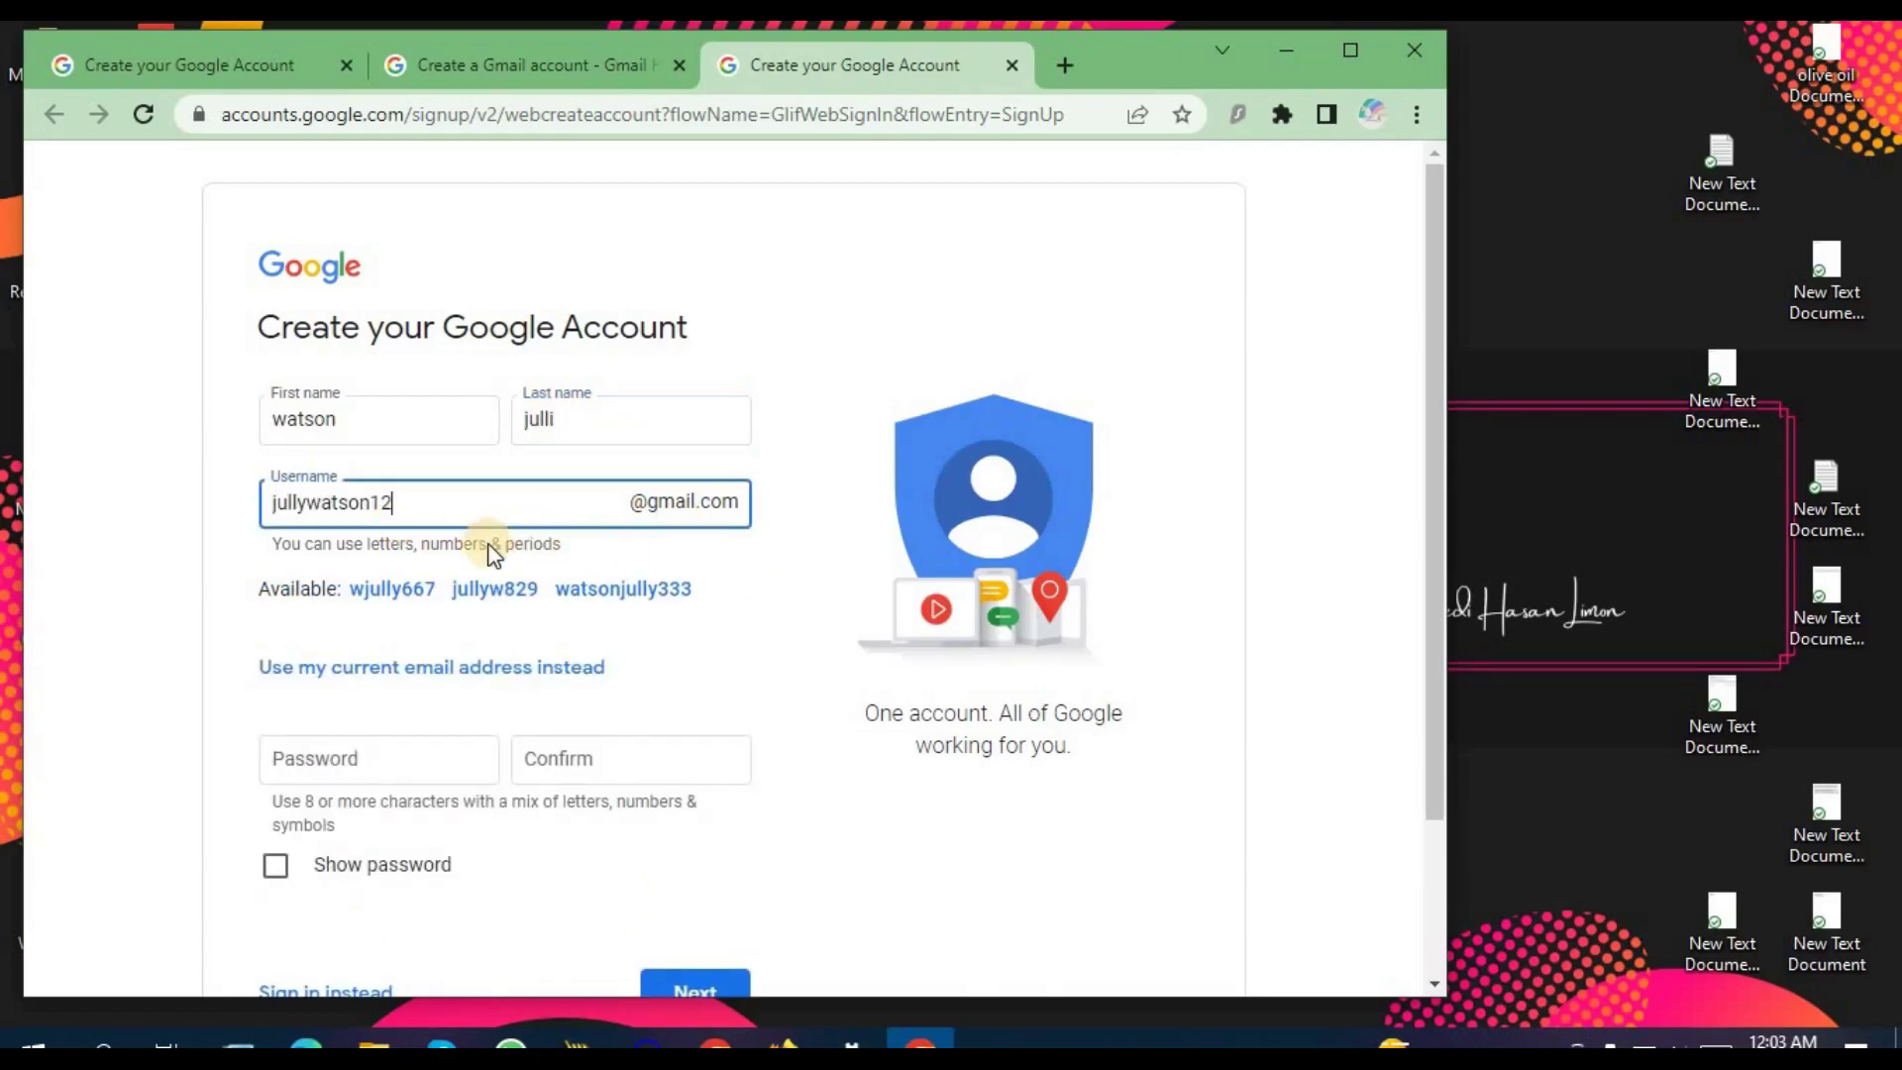
left_click(634, 591)
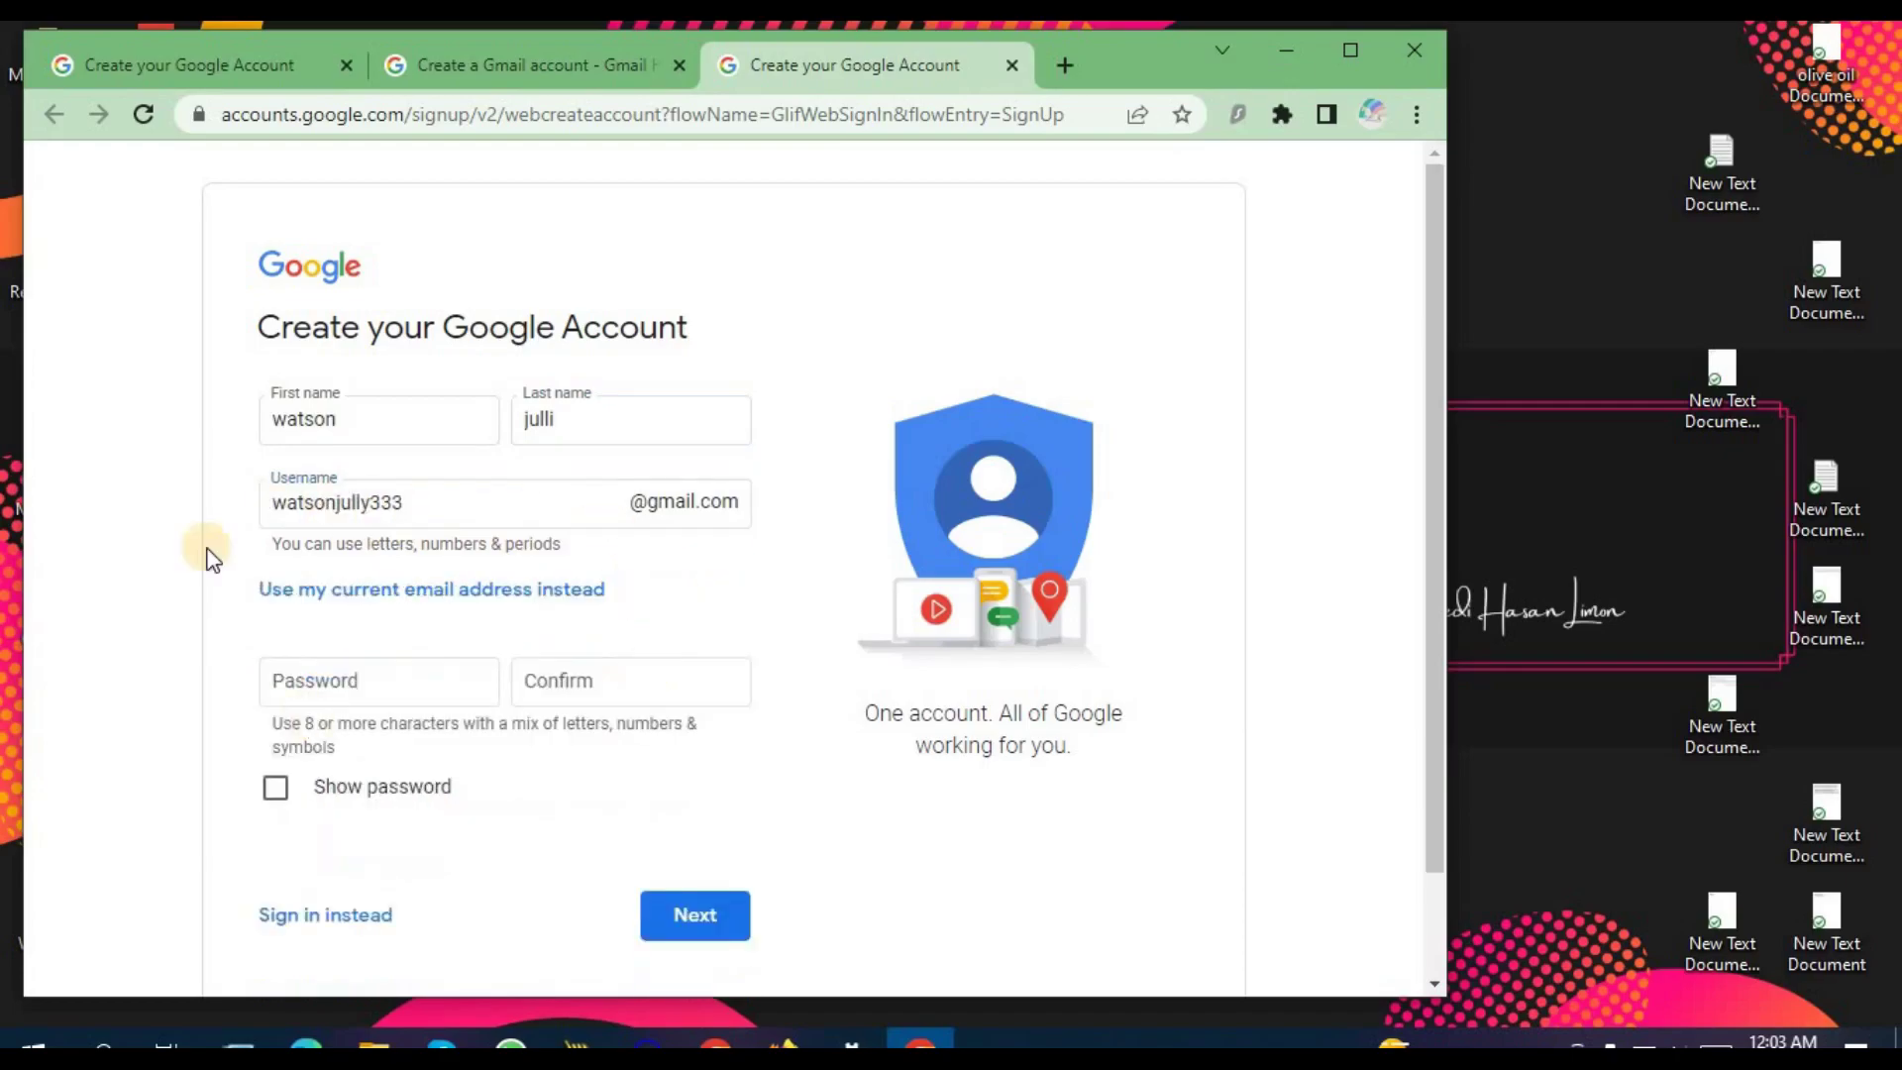
left_click(478, 681)
type("••••••••")
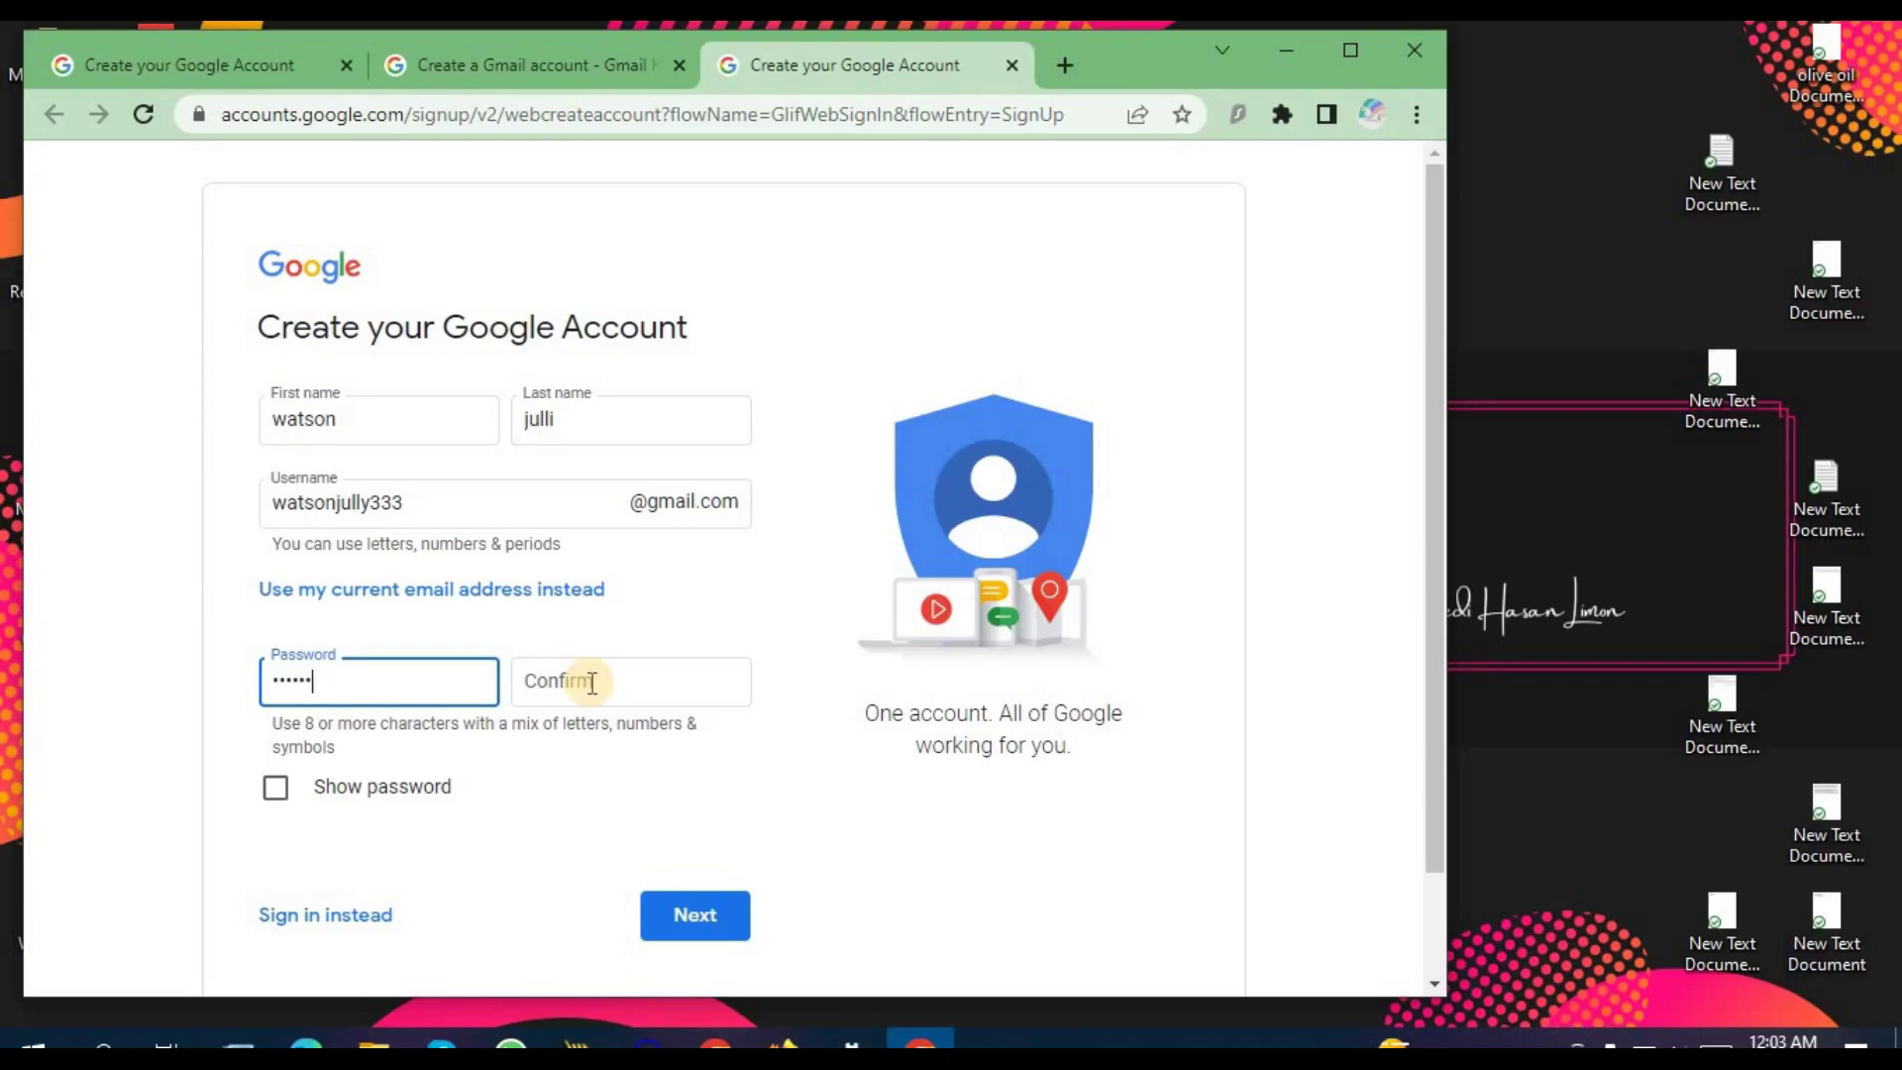
type("•")
left_click(356, 788)
left_click_drag(395, 692, 148, 700)
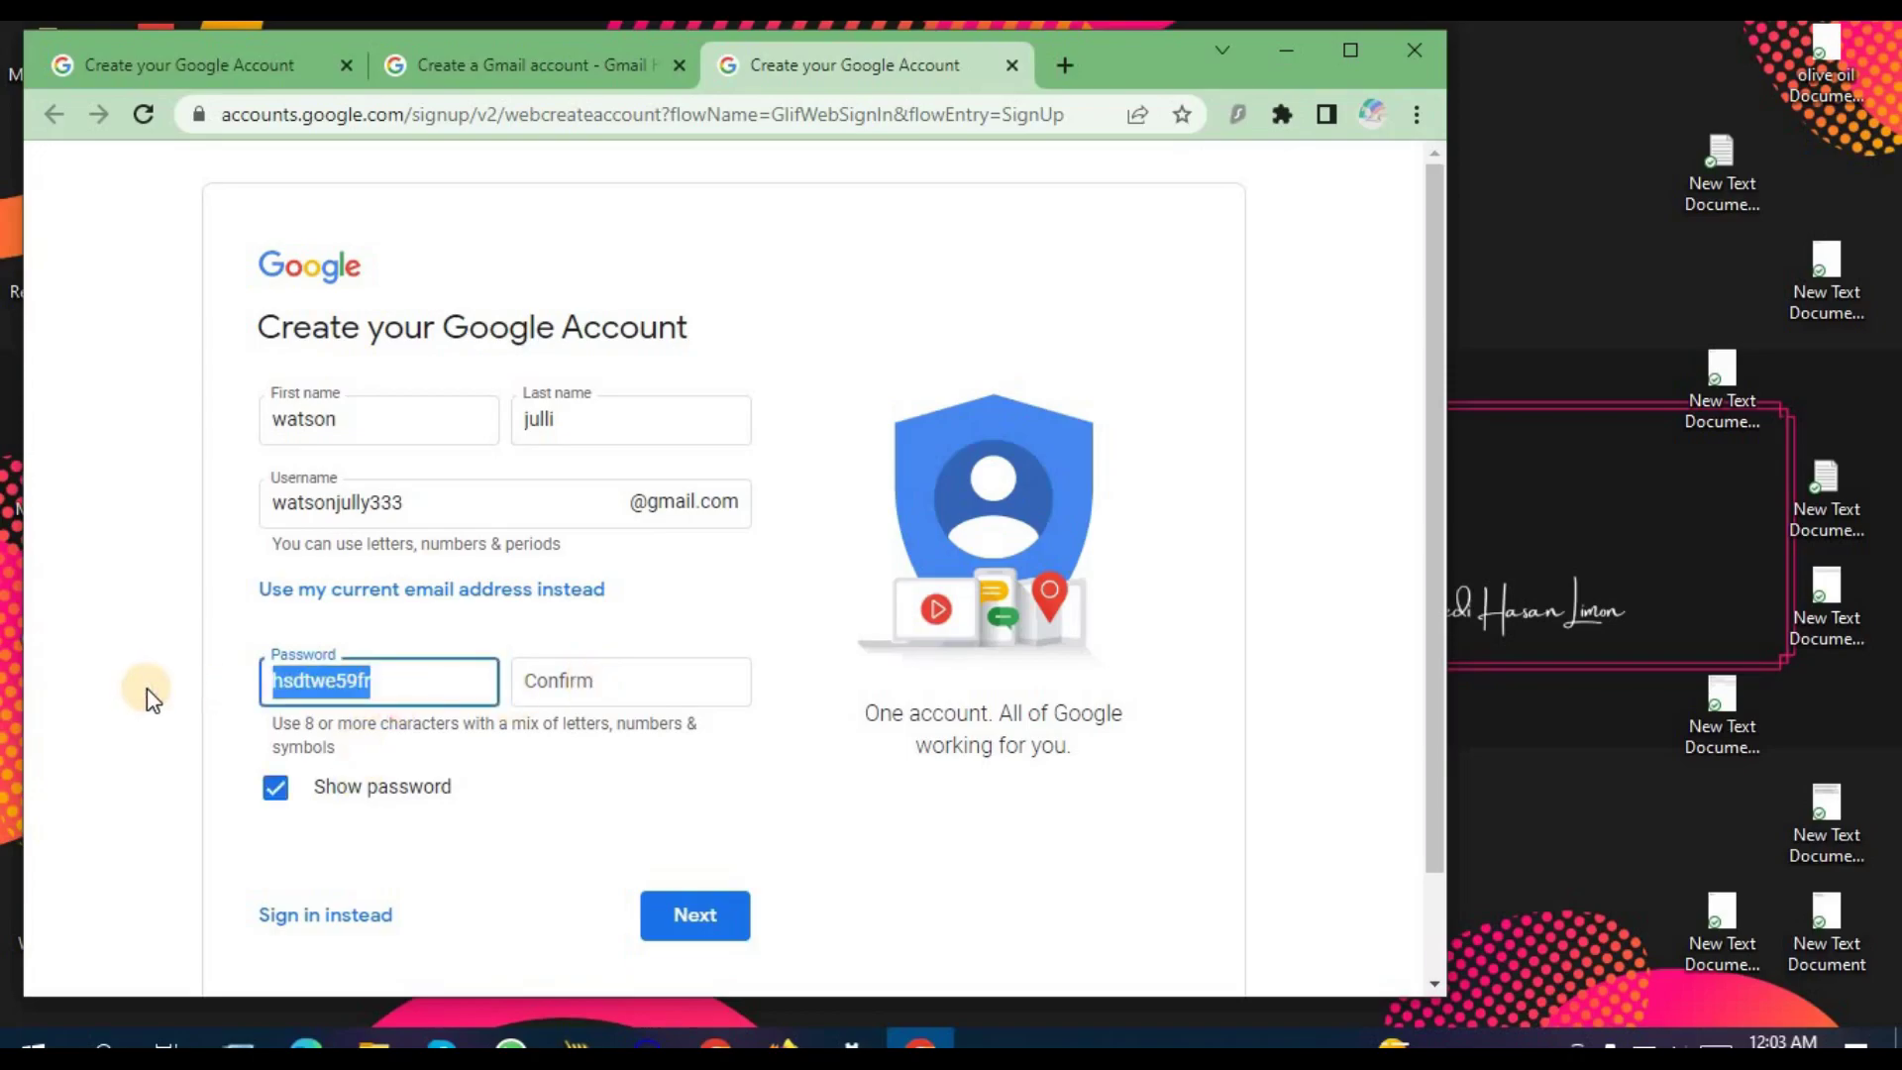
left_click(346, 788)
left_click(596, 688)
key("ctrl+v")
left_click(696, 913)
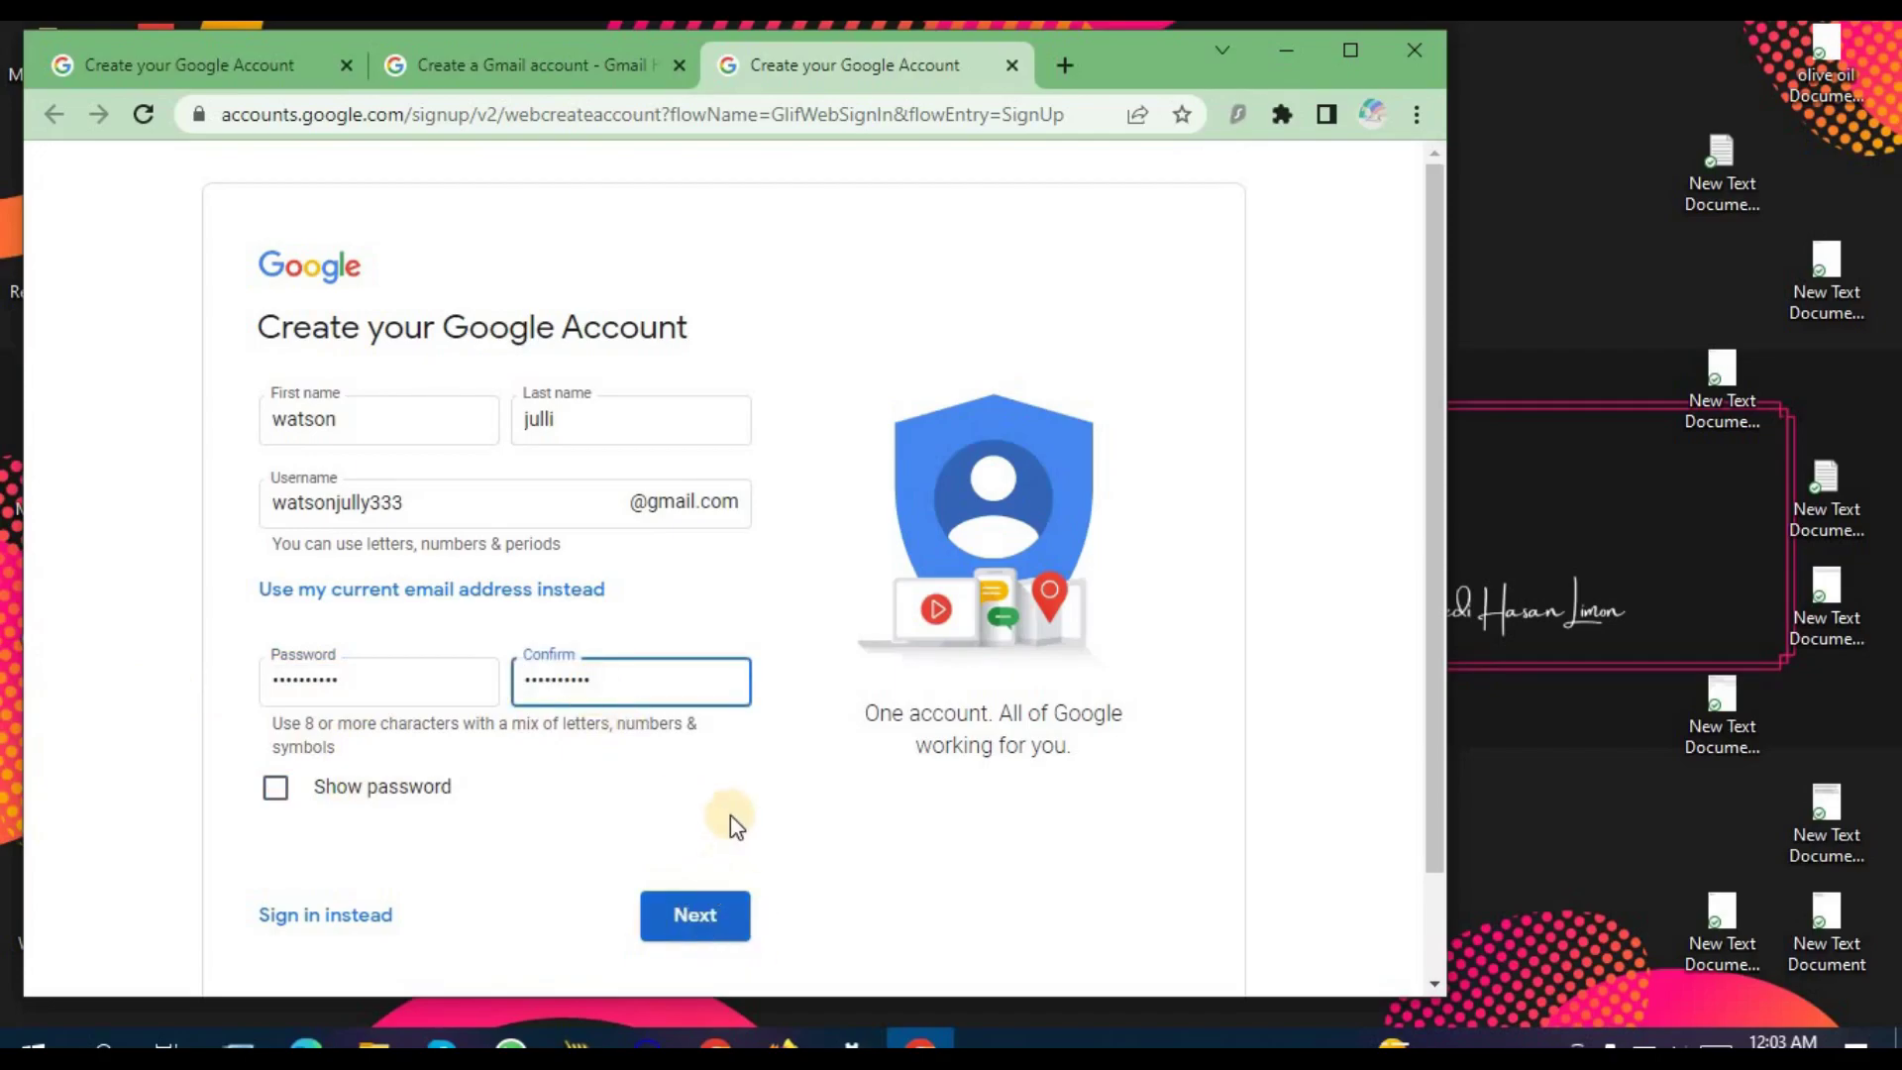
Step: Leave the optional phone number blank and return to the earlier signup form in the first tab
scroll(729, 814, "down", 1)
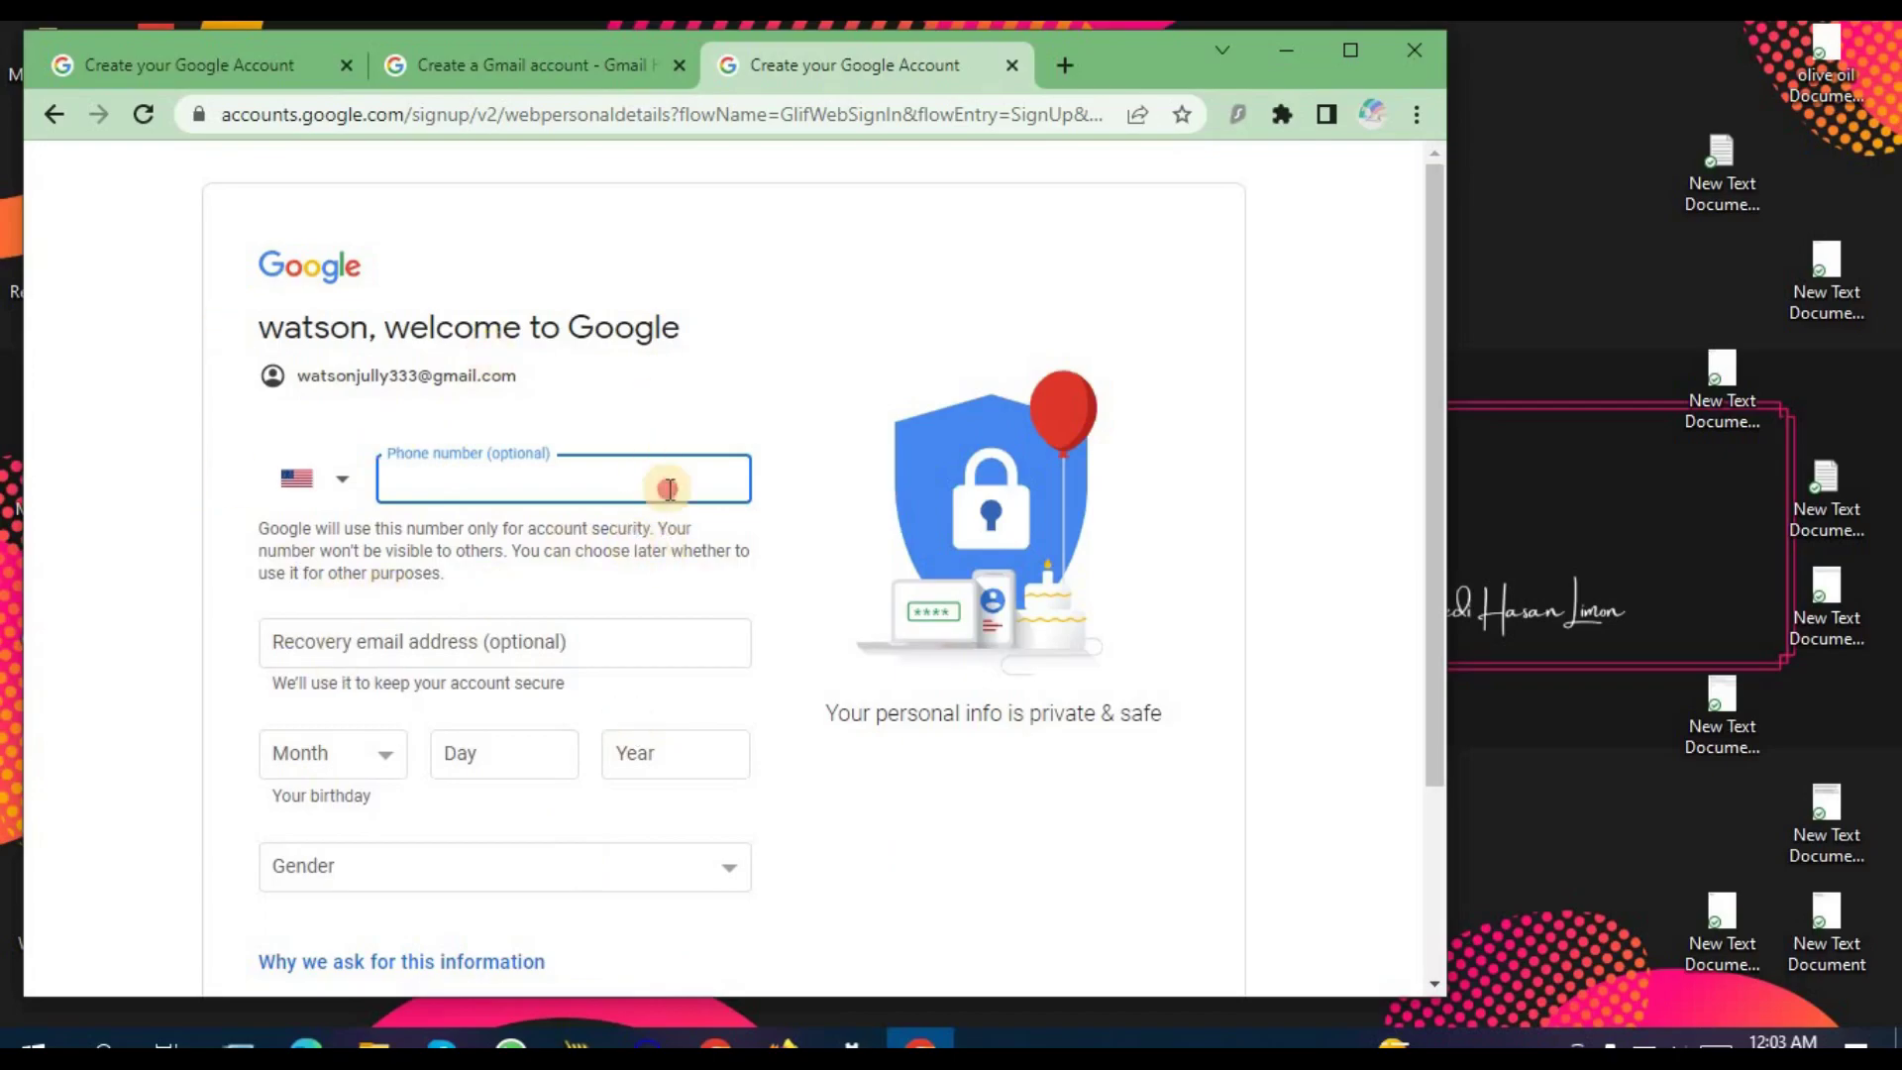
left_click(699, 570)
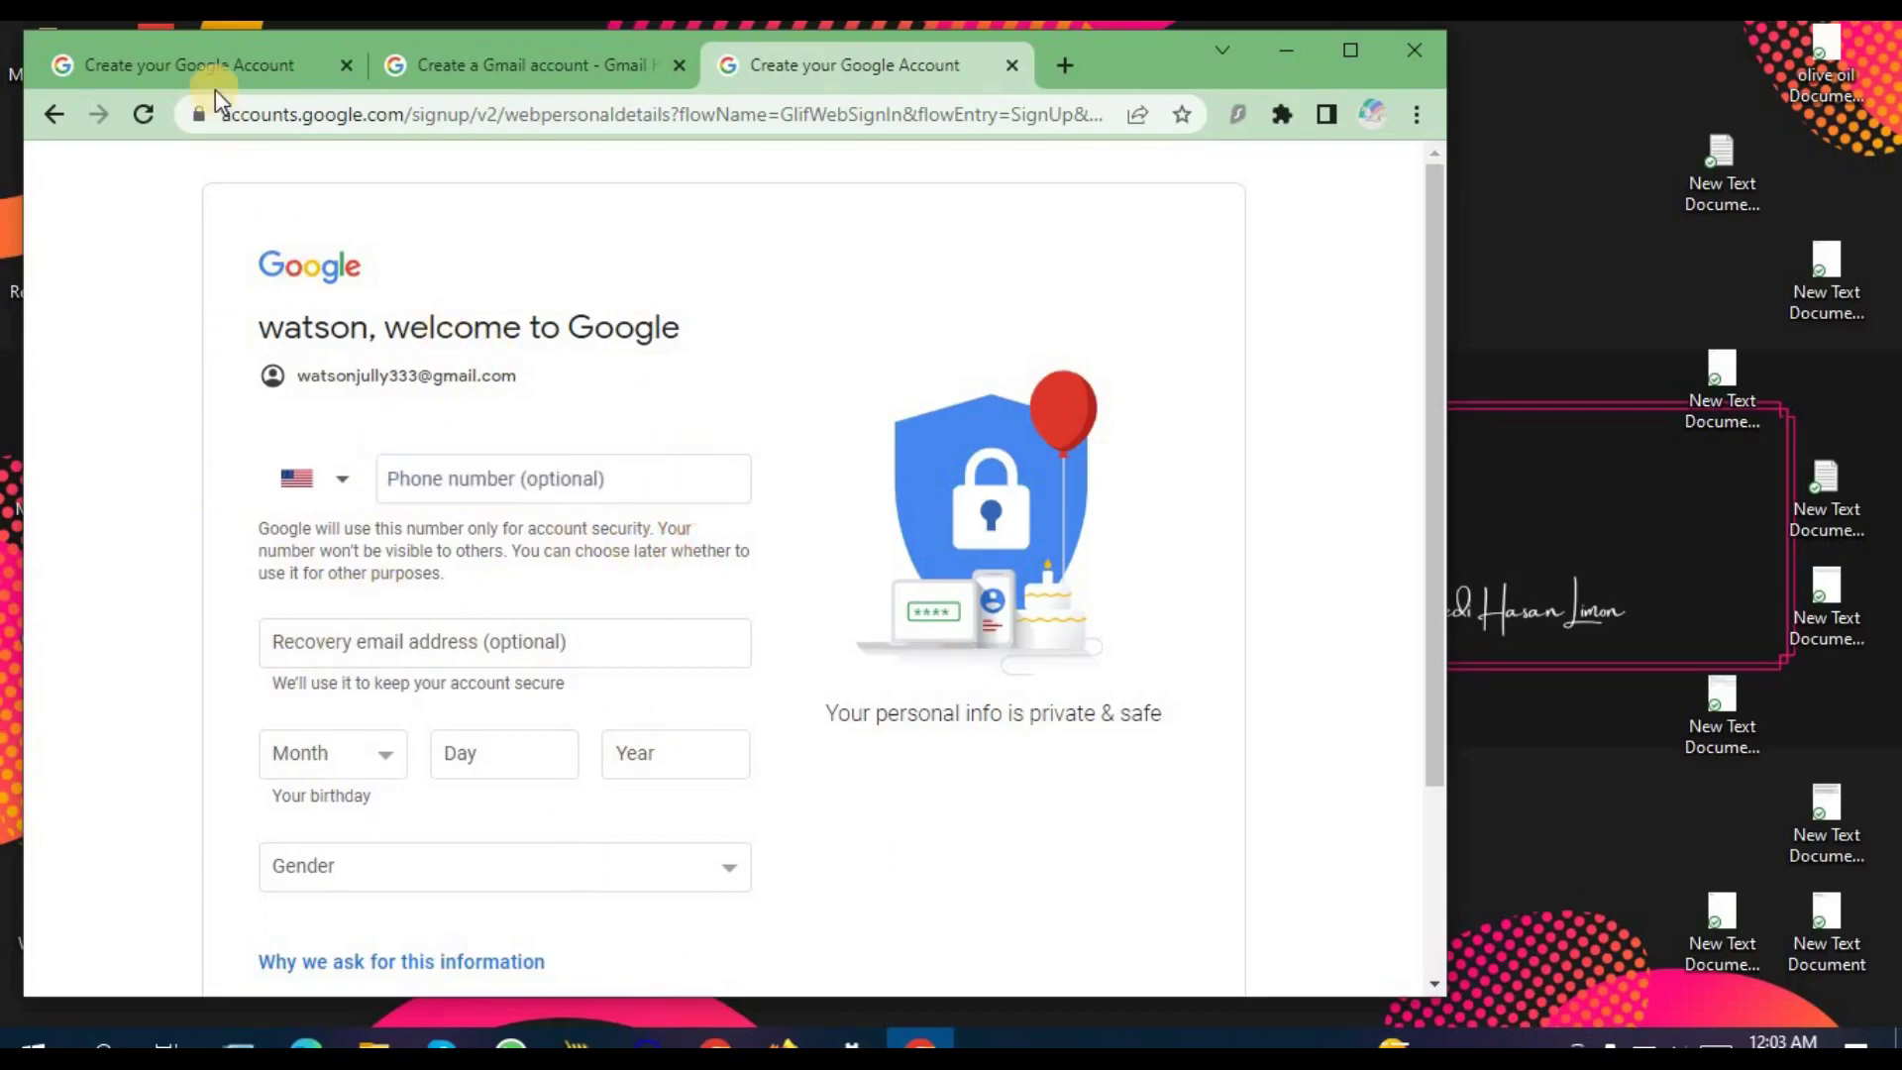
left_click(212, 70)
left_click(858, 61)
key("alt+Tab")
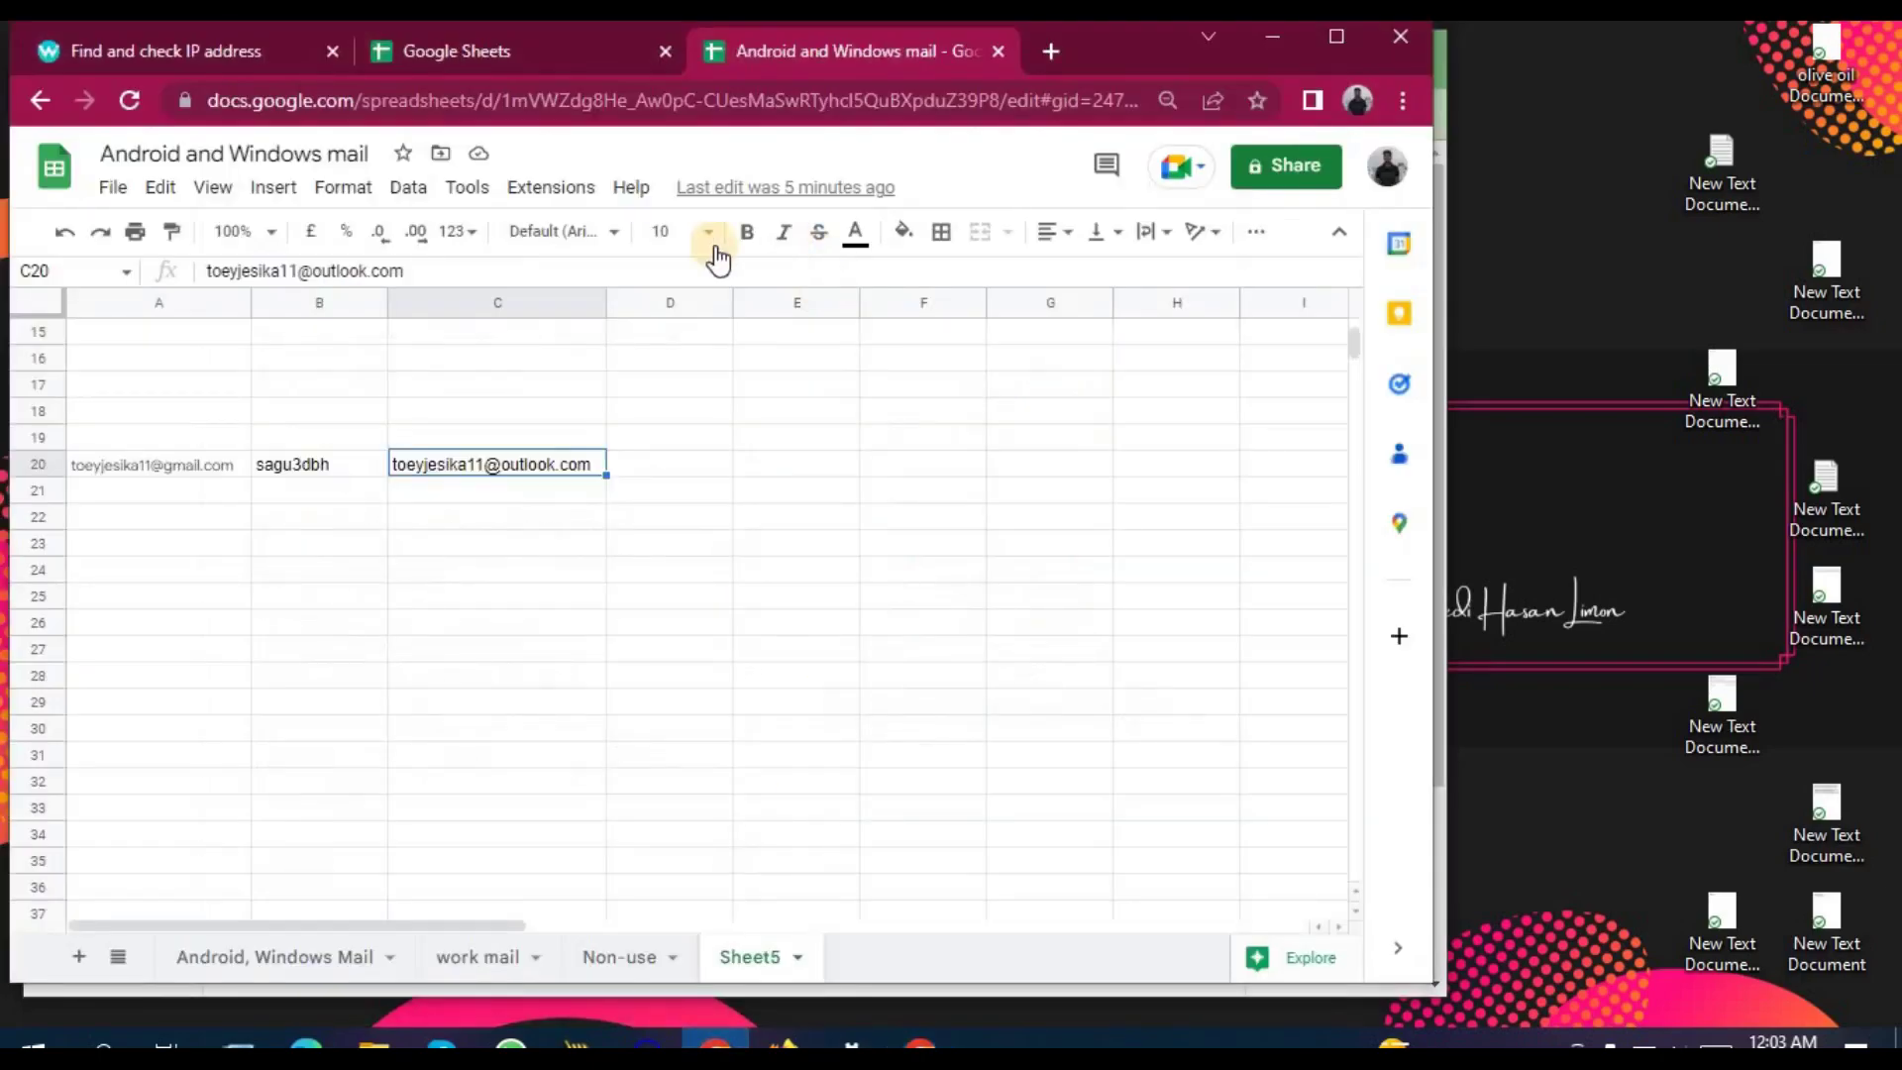
left_click(332, 500)
key("ctrl+c")
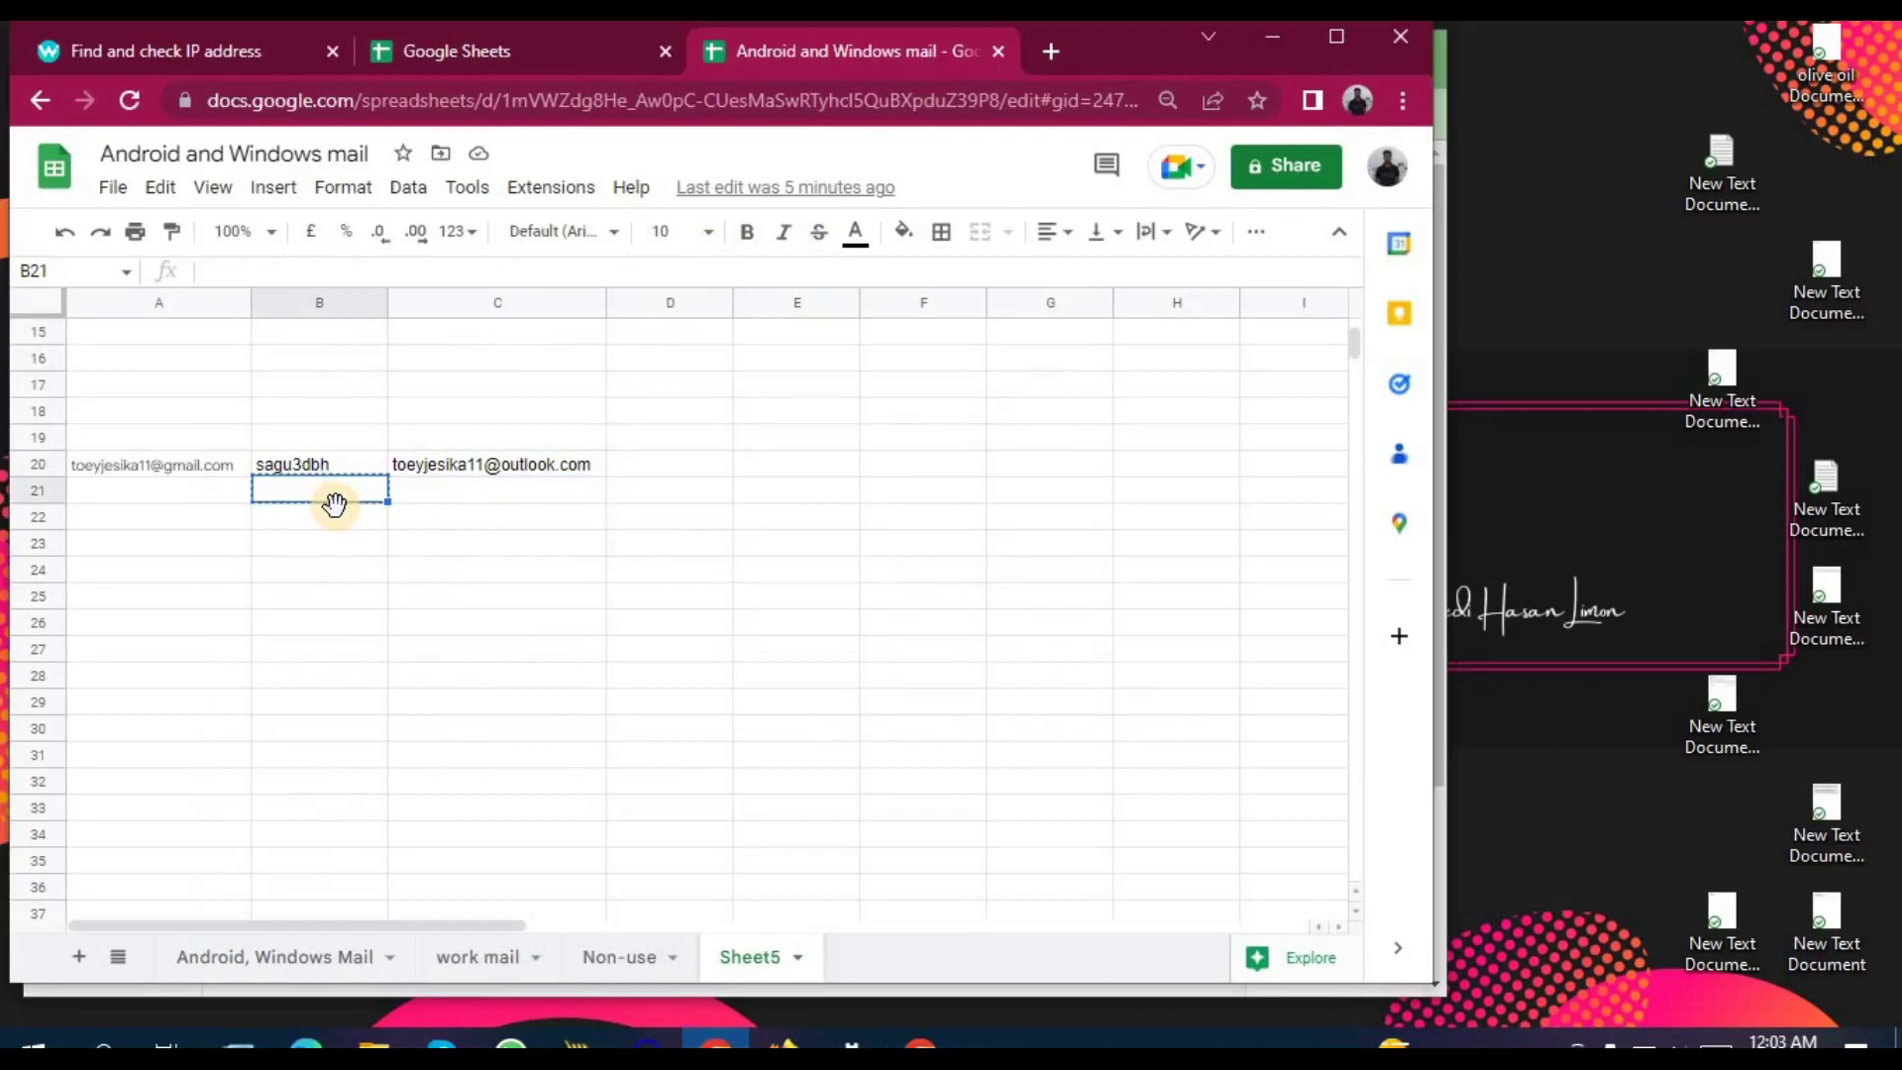
left_click(425, 535)
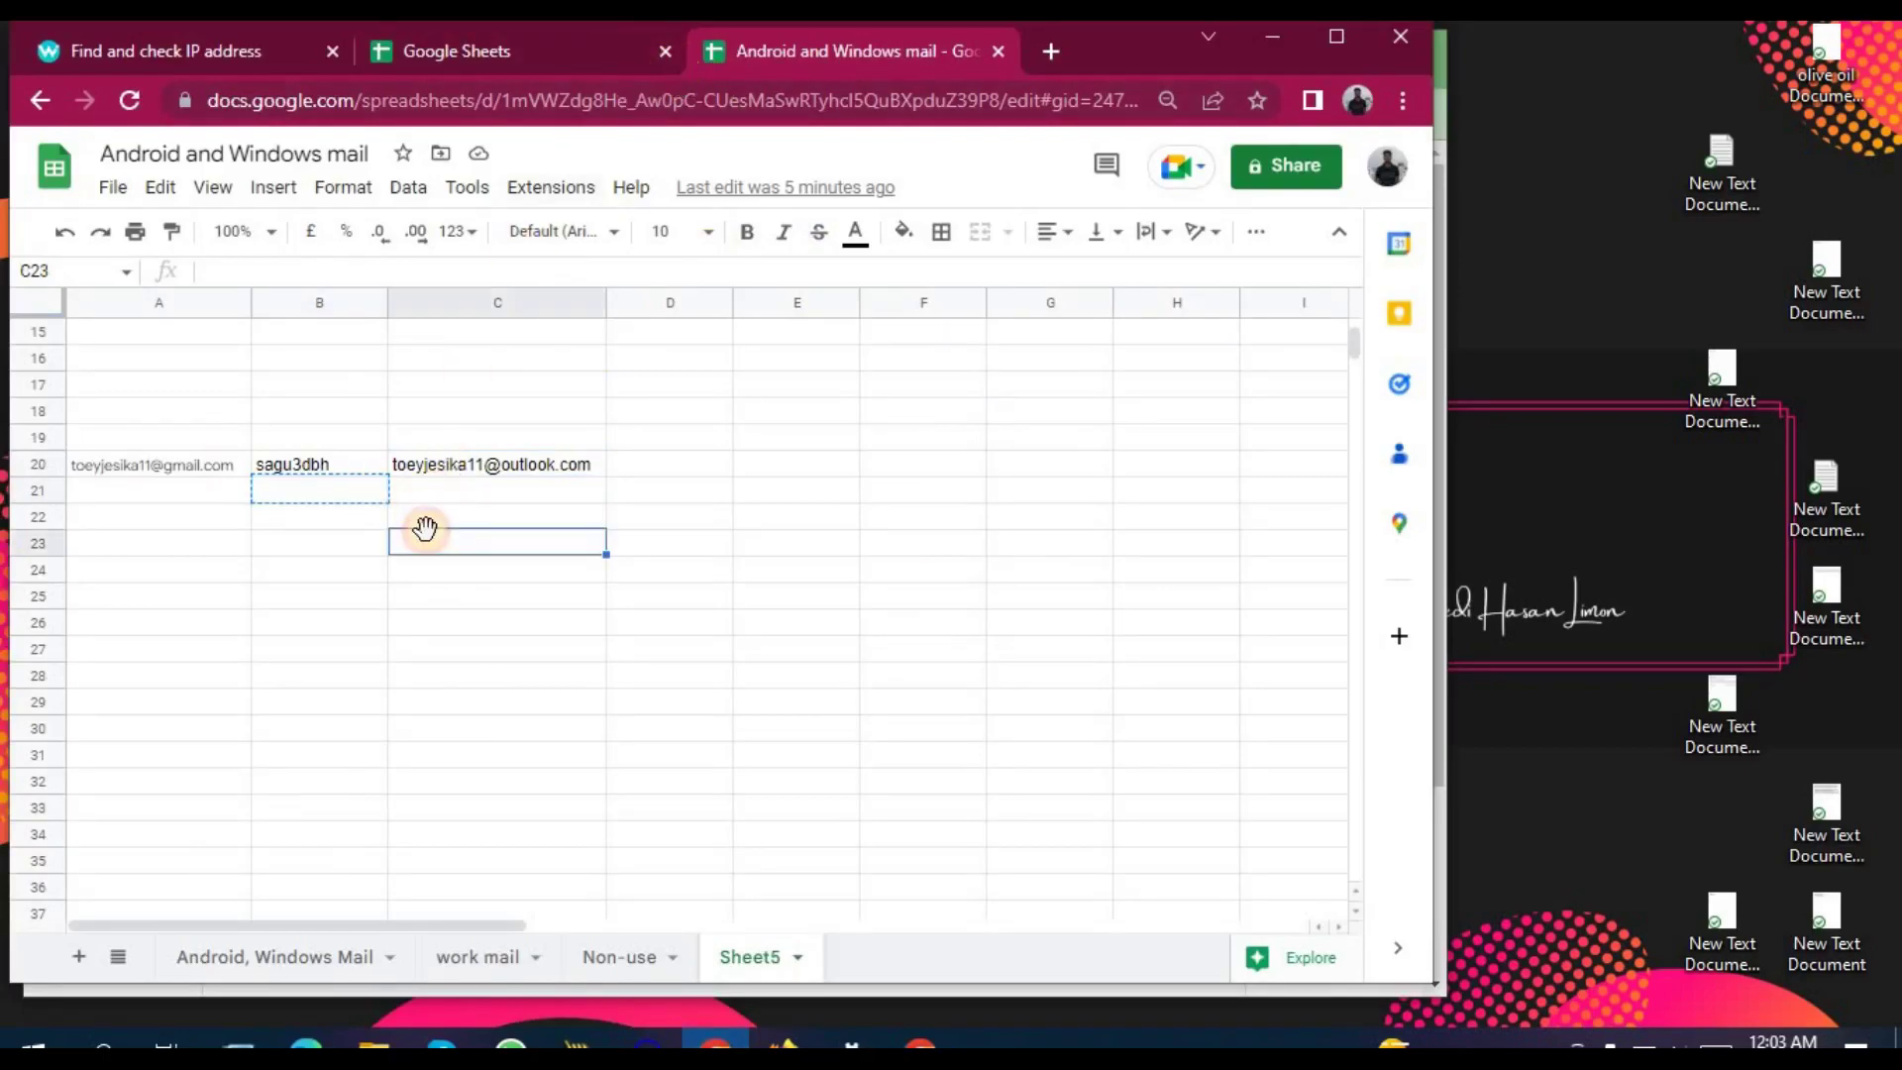
key("ctrl+v")
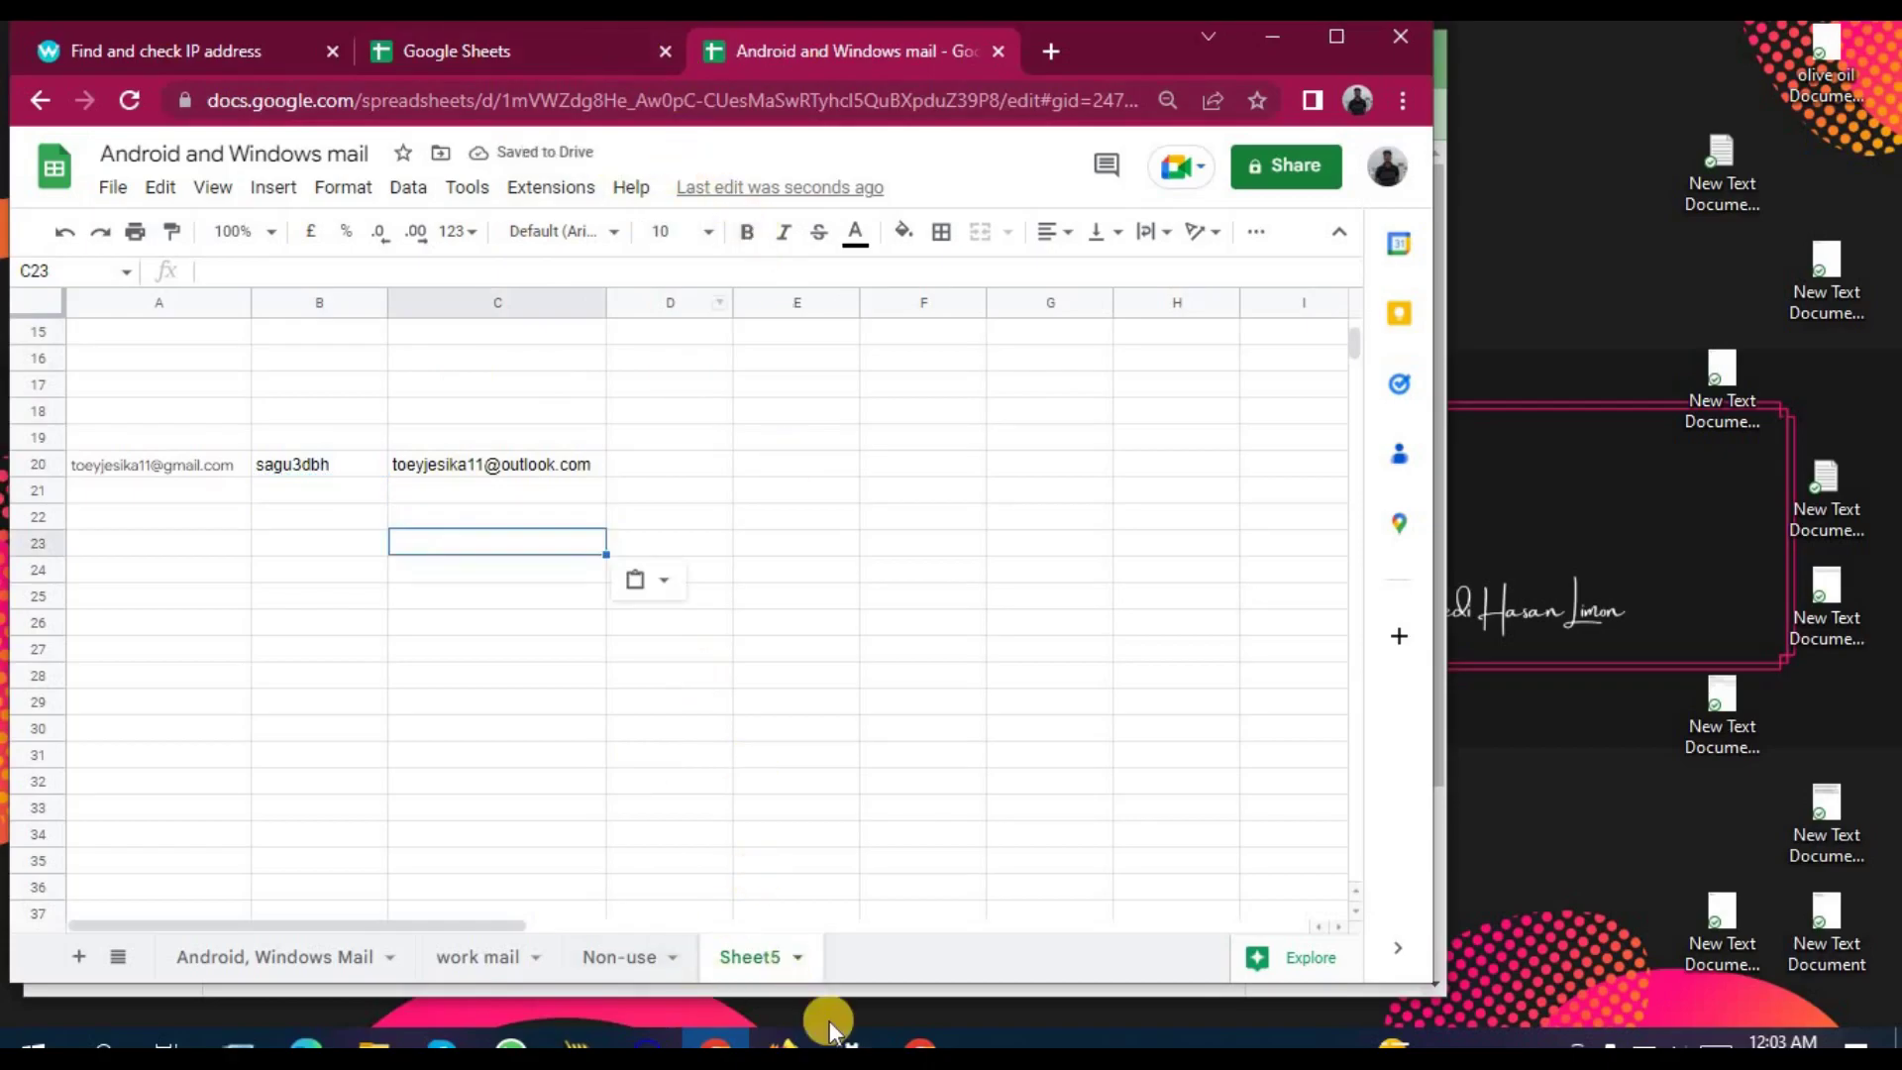
left_click(920, 1042)
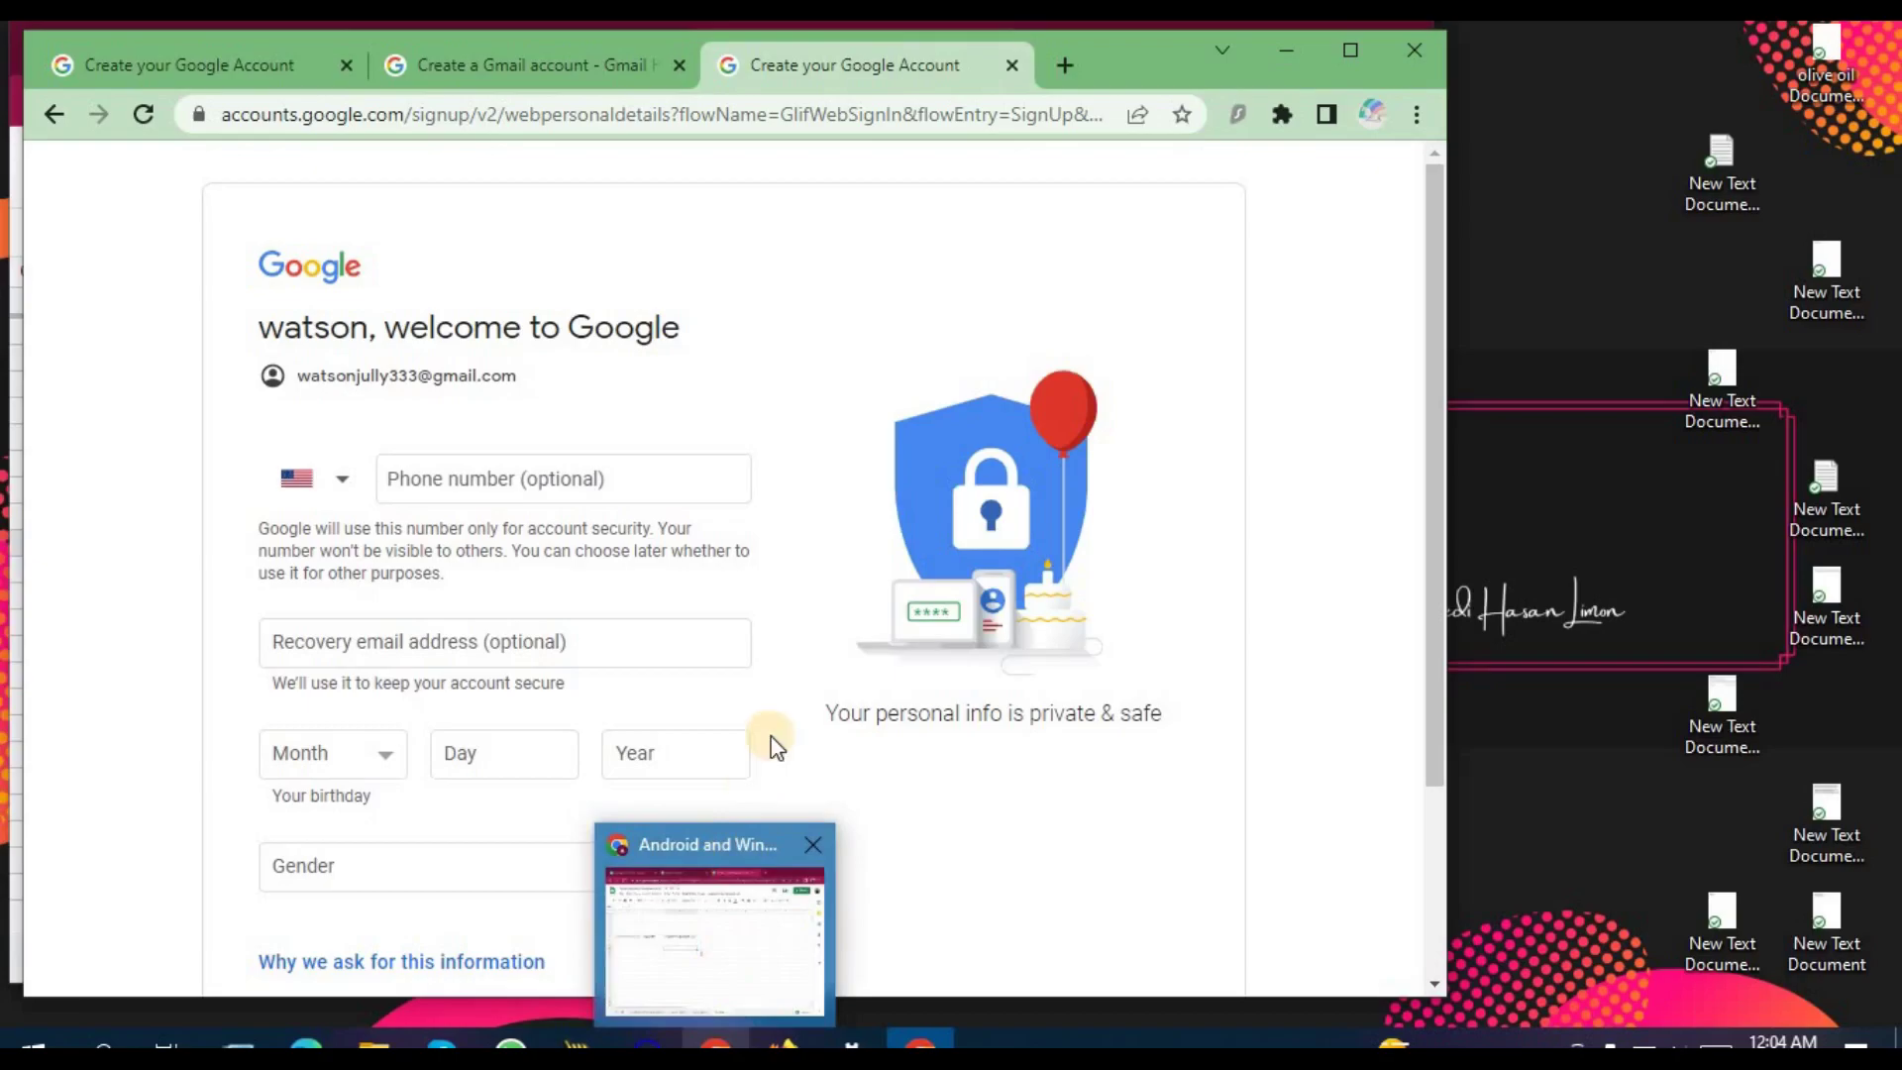
mouse_move(715, 1042)
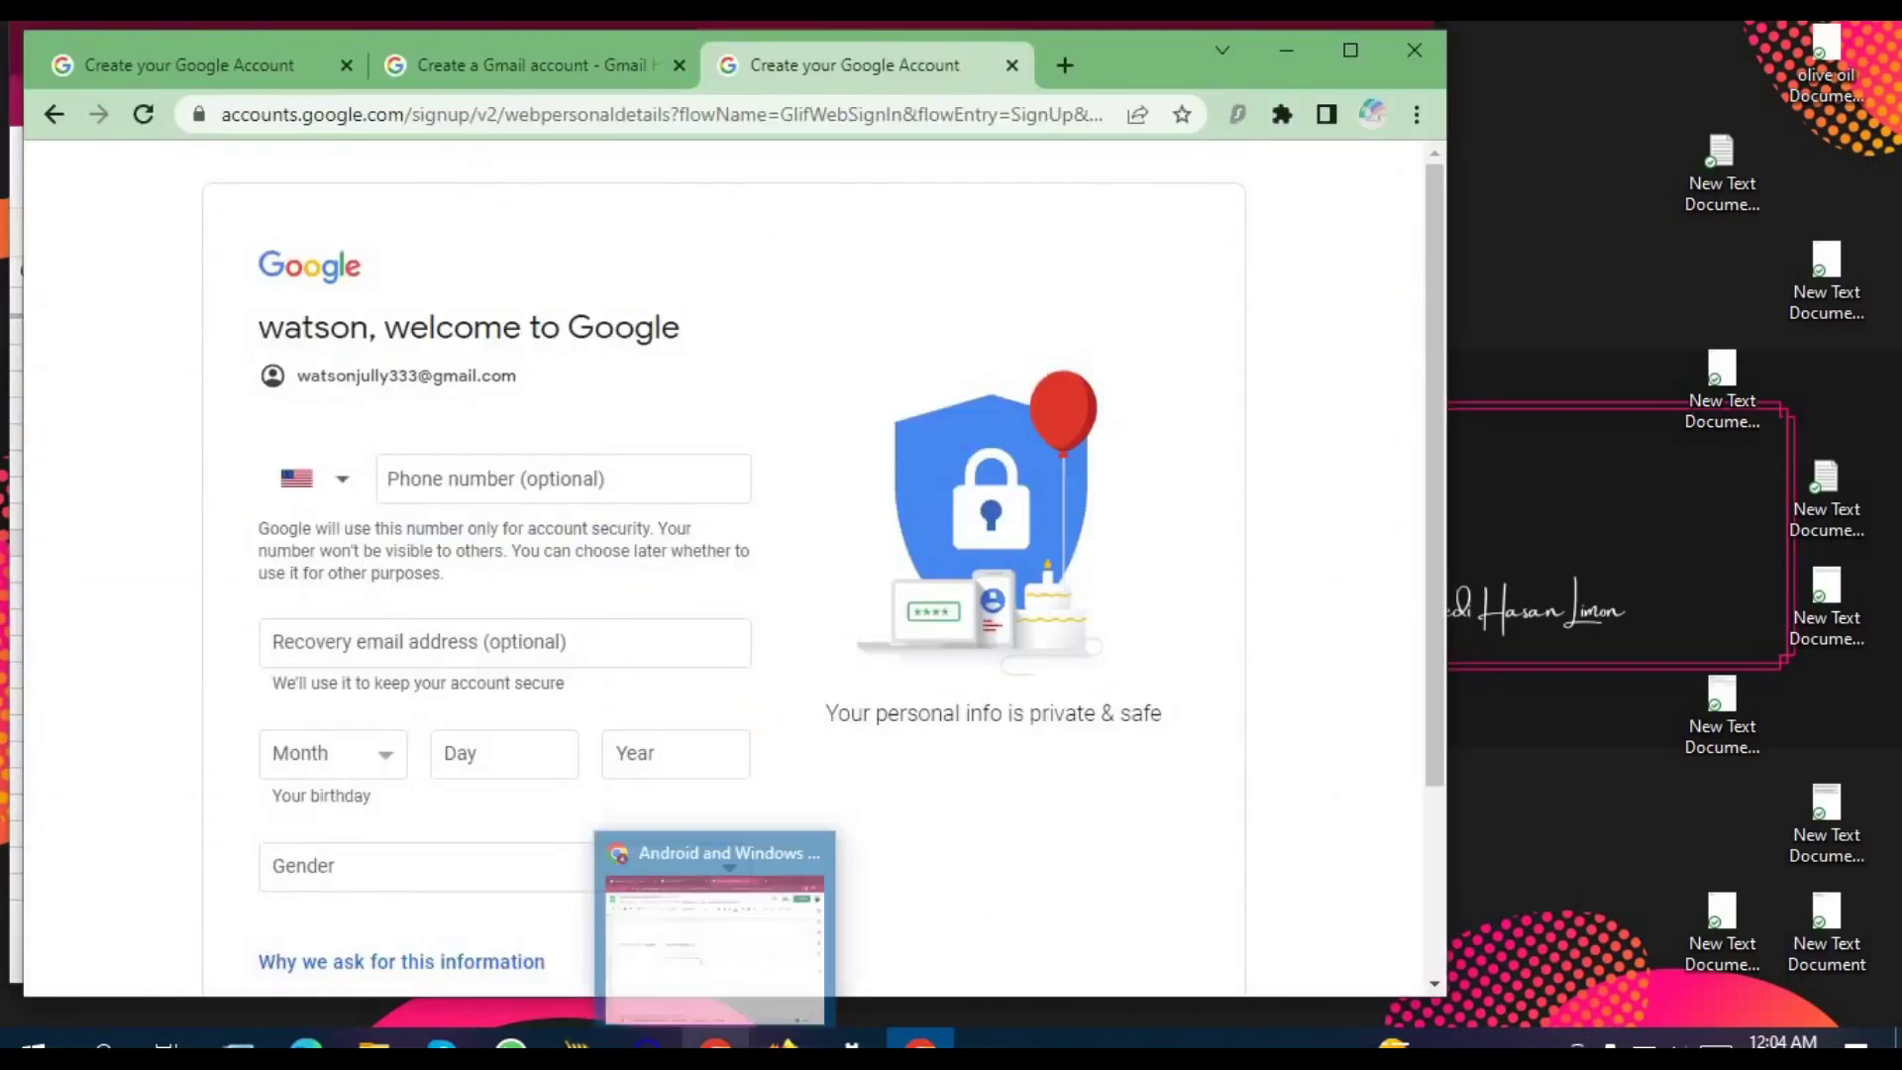
left_click(713, 936)
left_click(341, 491)
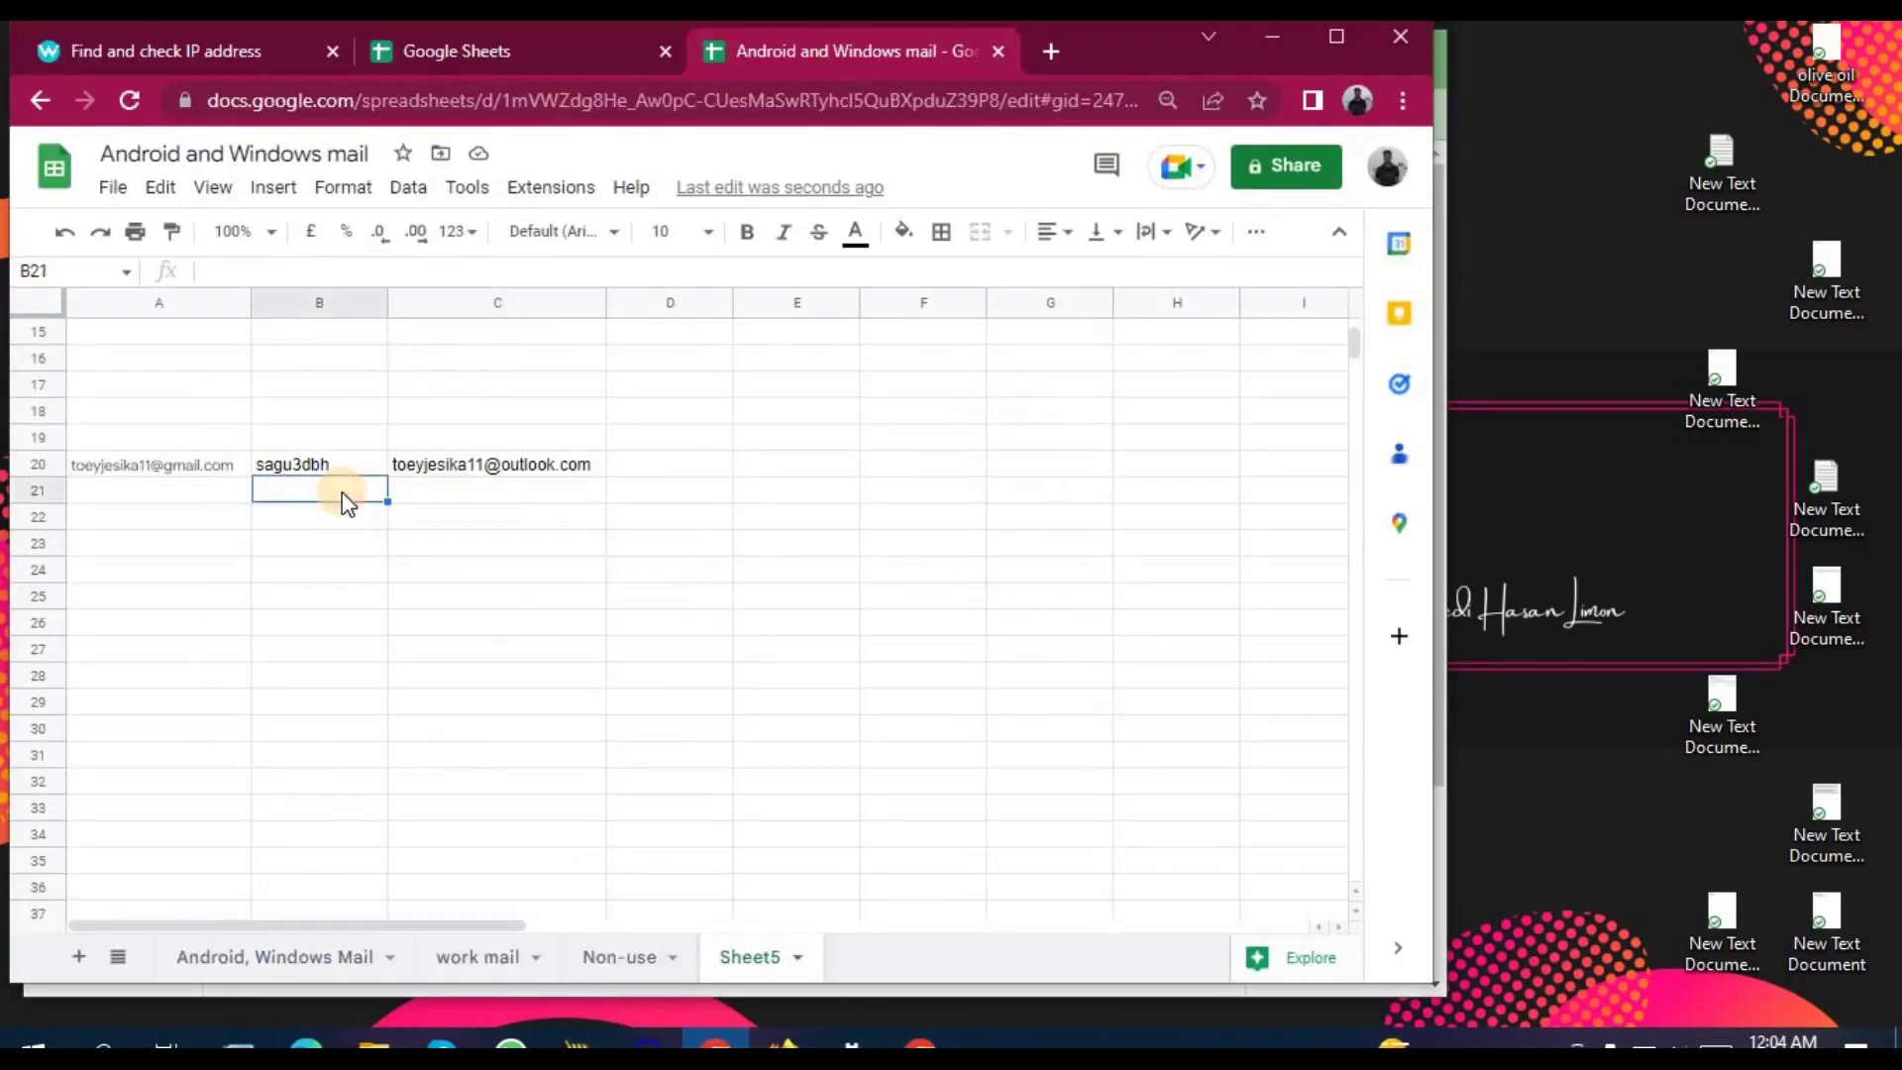
key("ctrl+v")
right_click(341, 499)
mouse_move(344, 513)
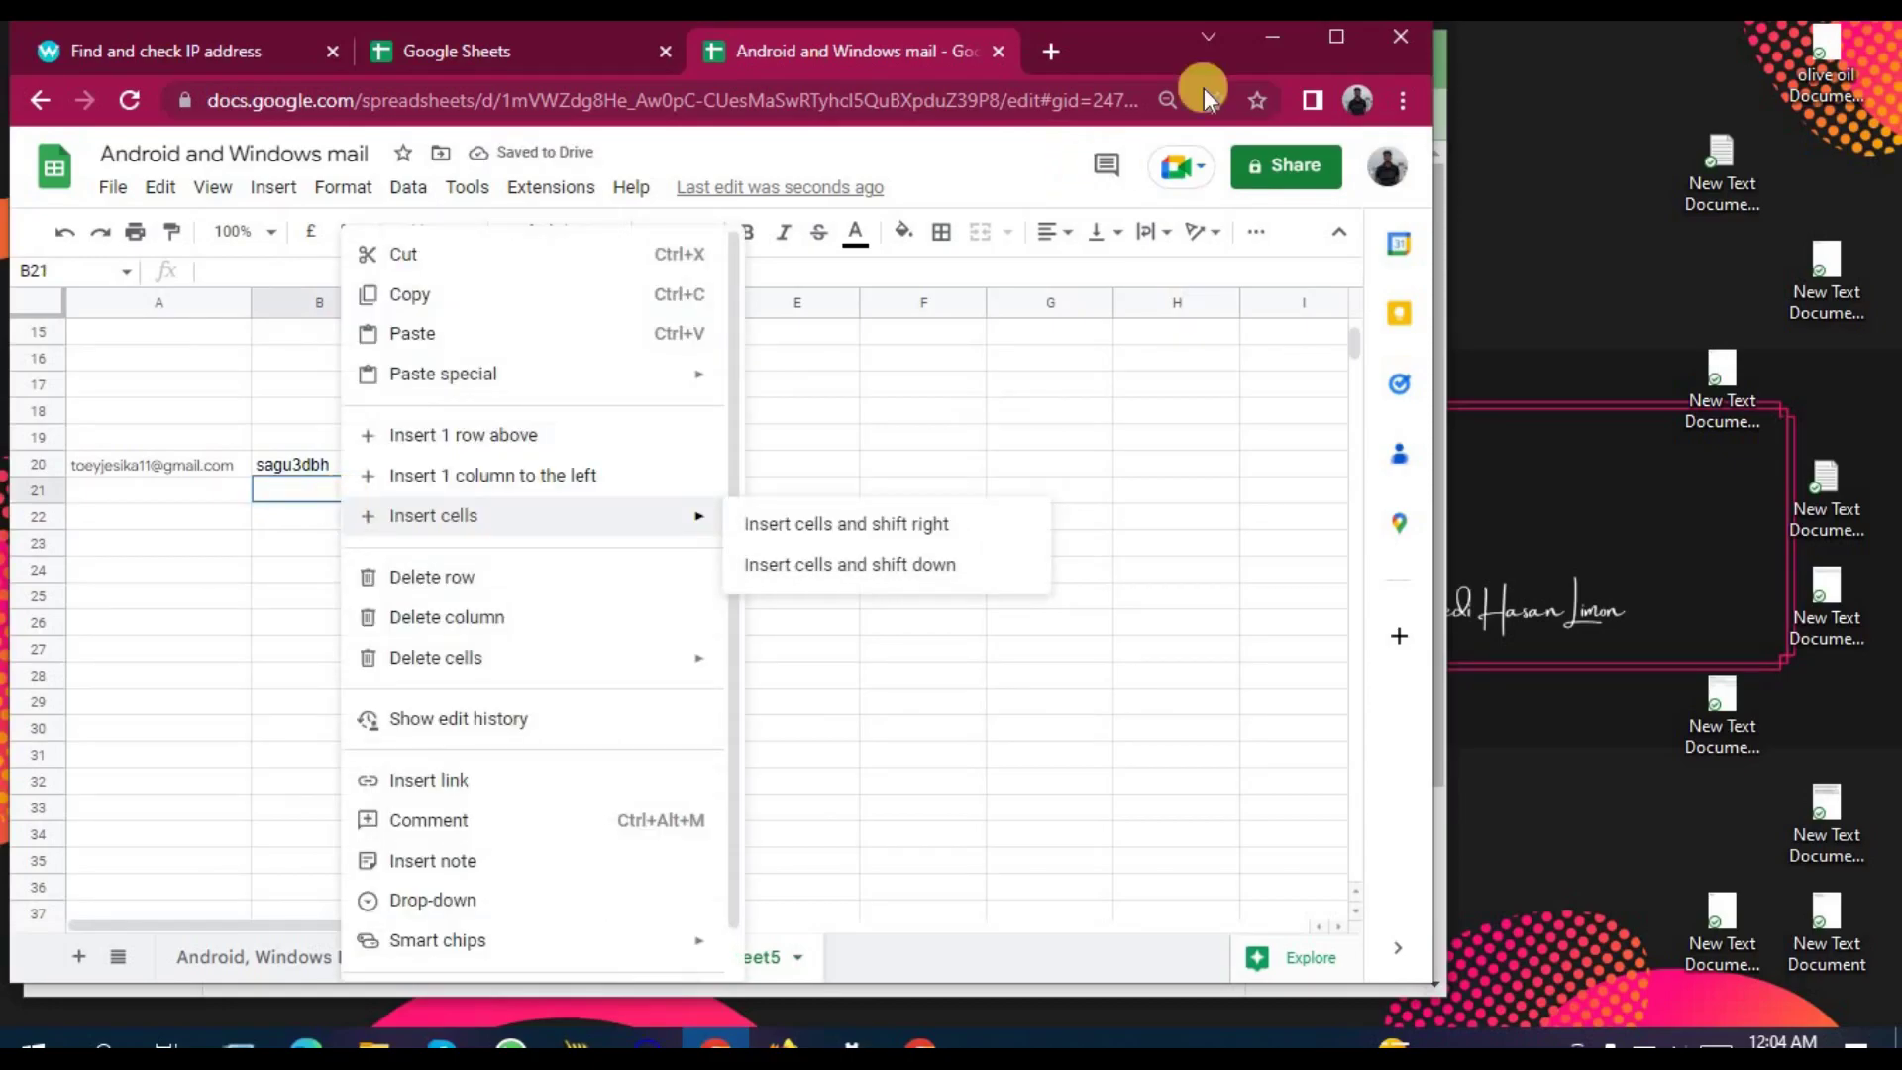
left_click(1273, 36)
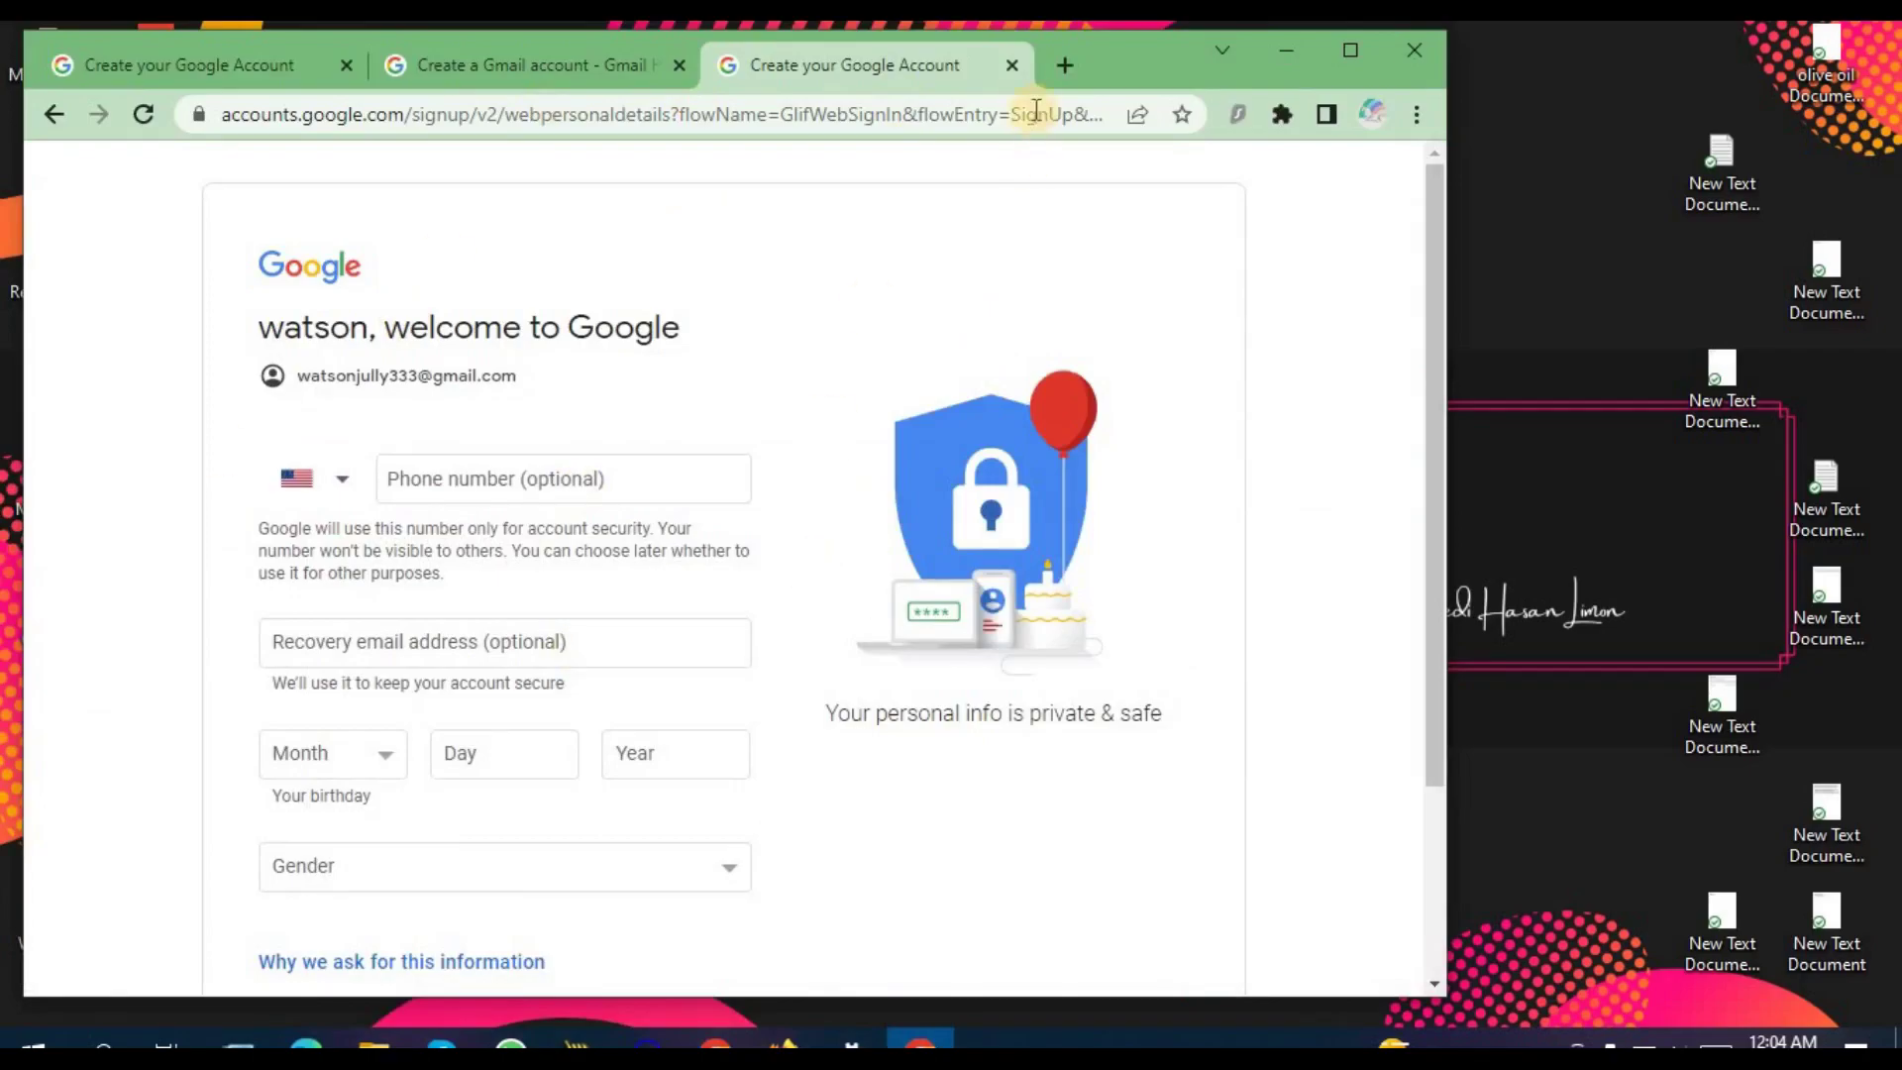
Step: Replace the signup tab with a new form from Gmail Help and enter a first and last name
left_click(1012, 65)
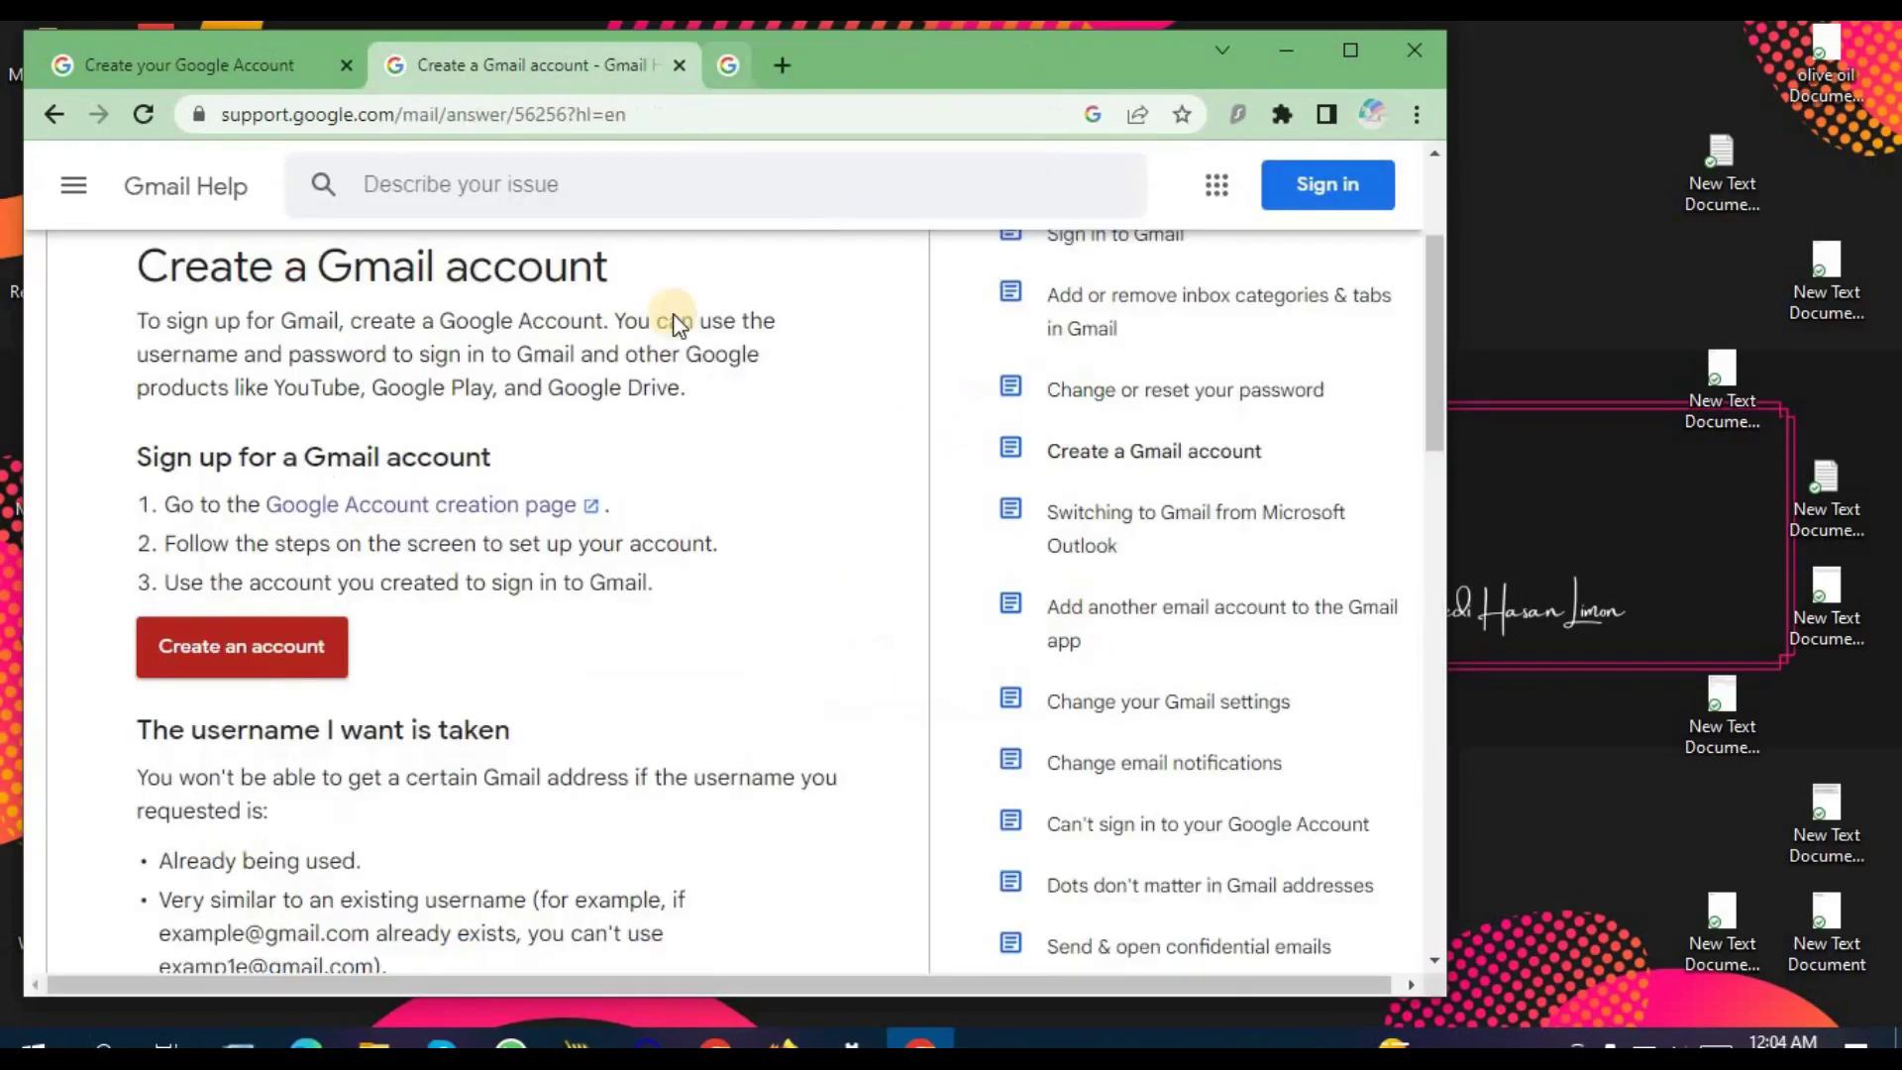
left_click(276, 645)
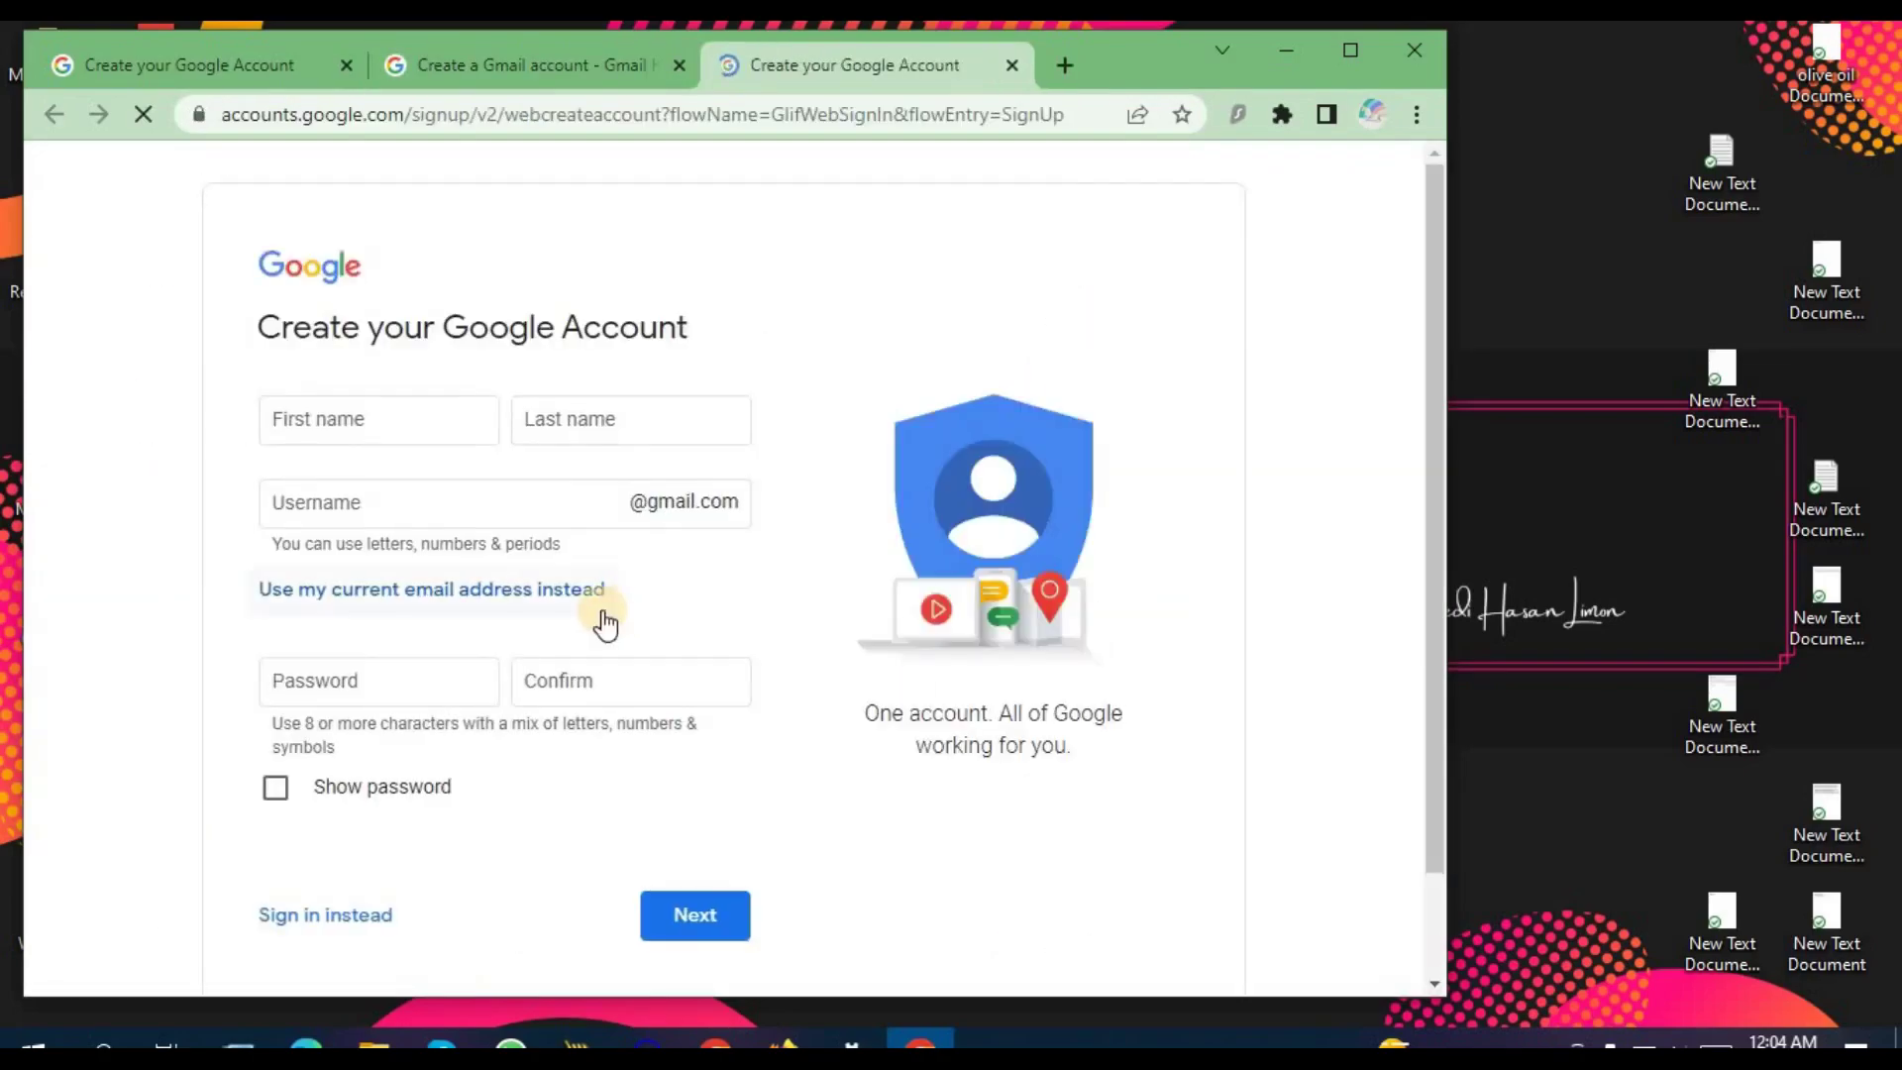
left_click(447, 416)
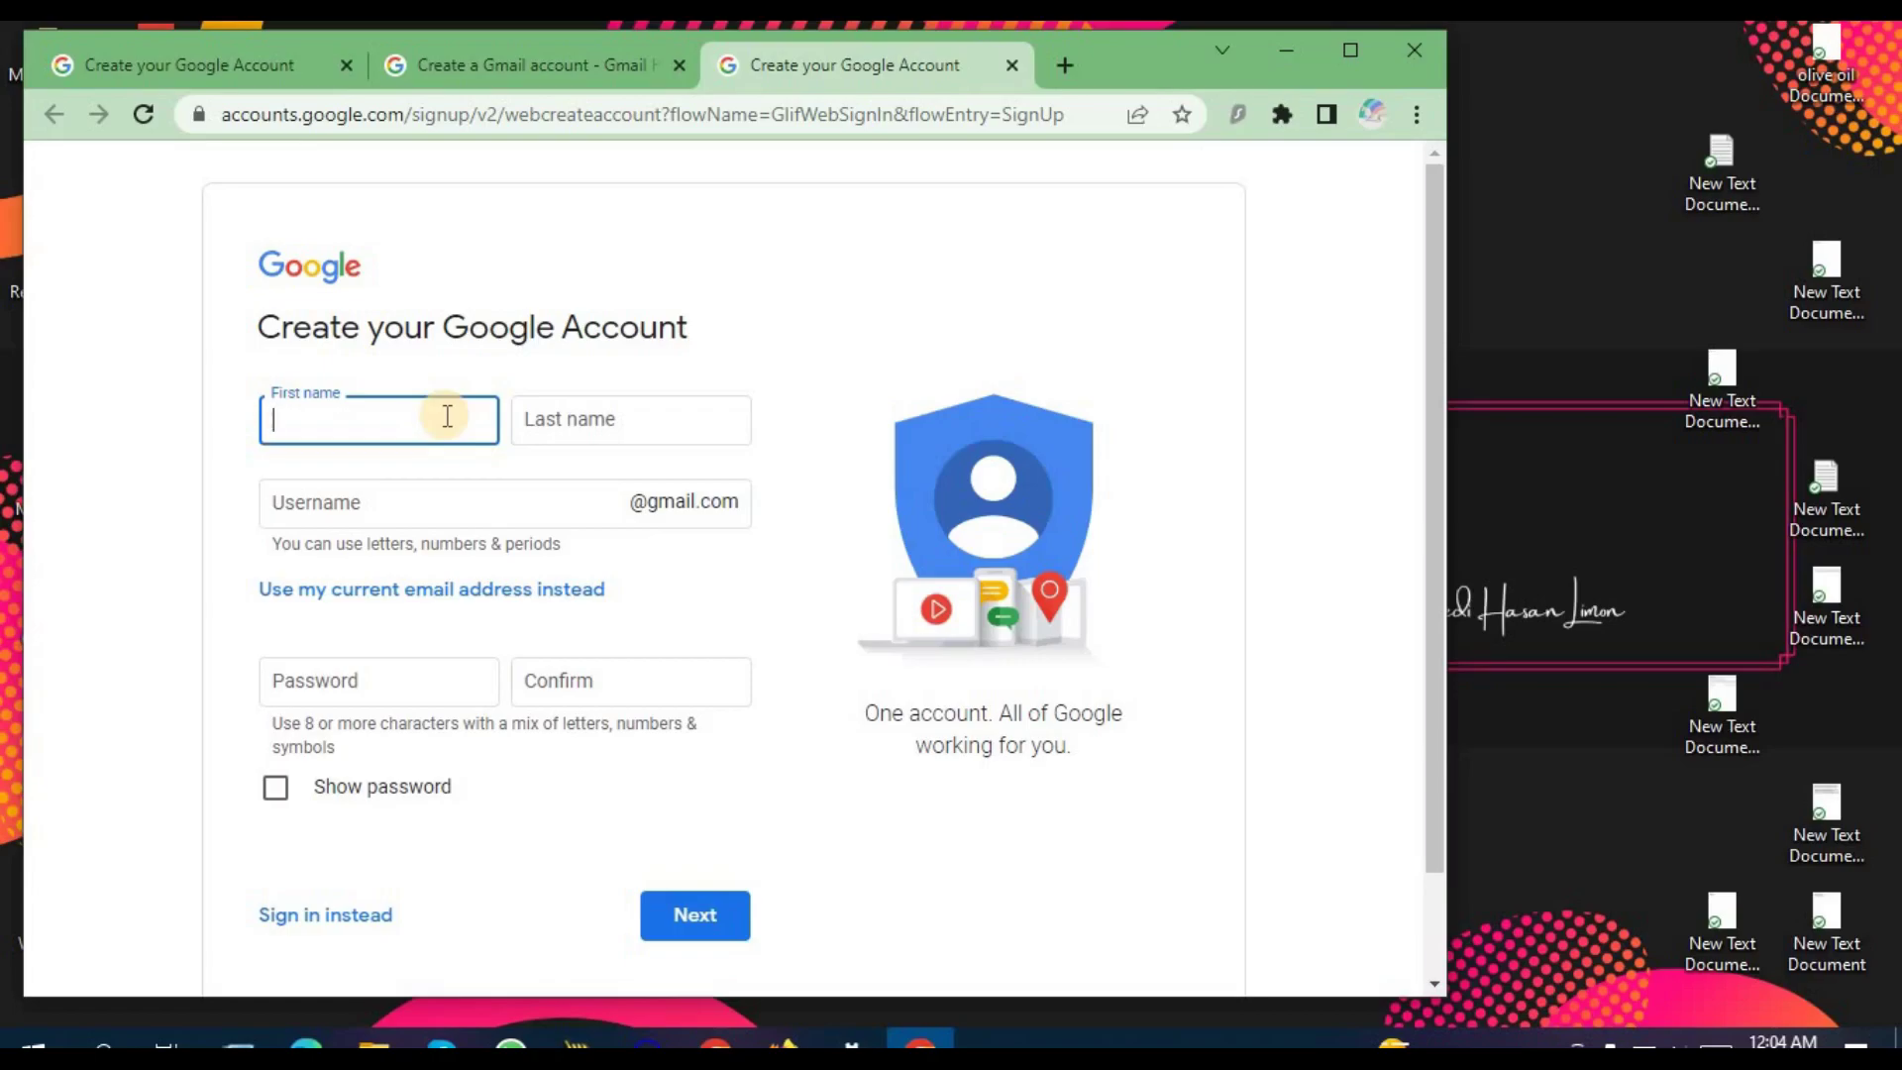
left_click(540, 420)
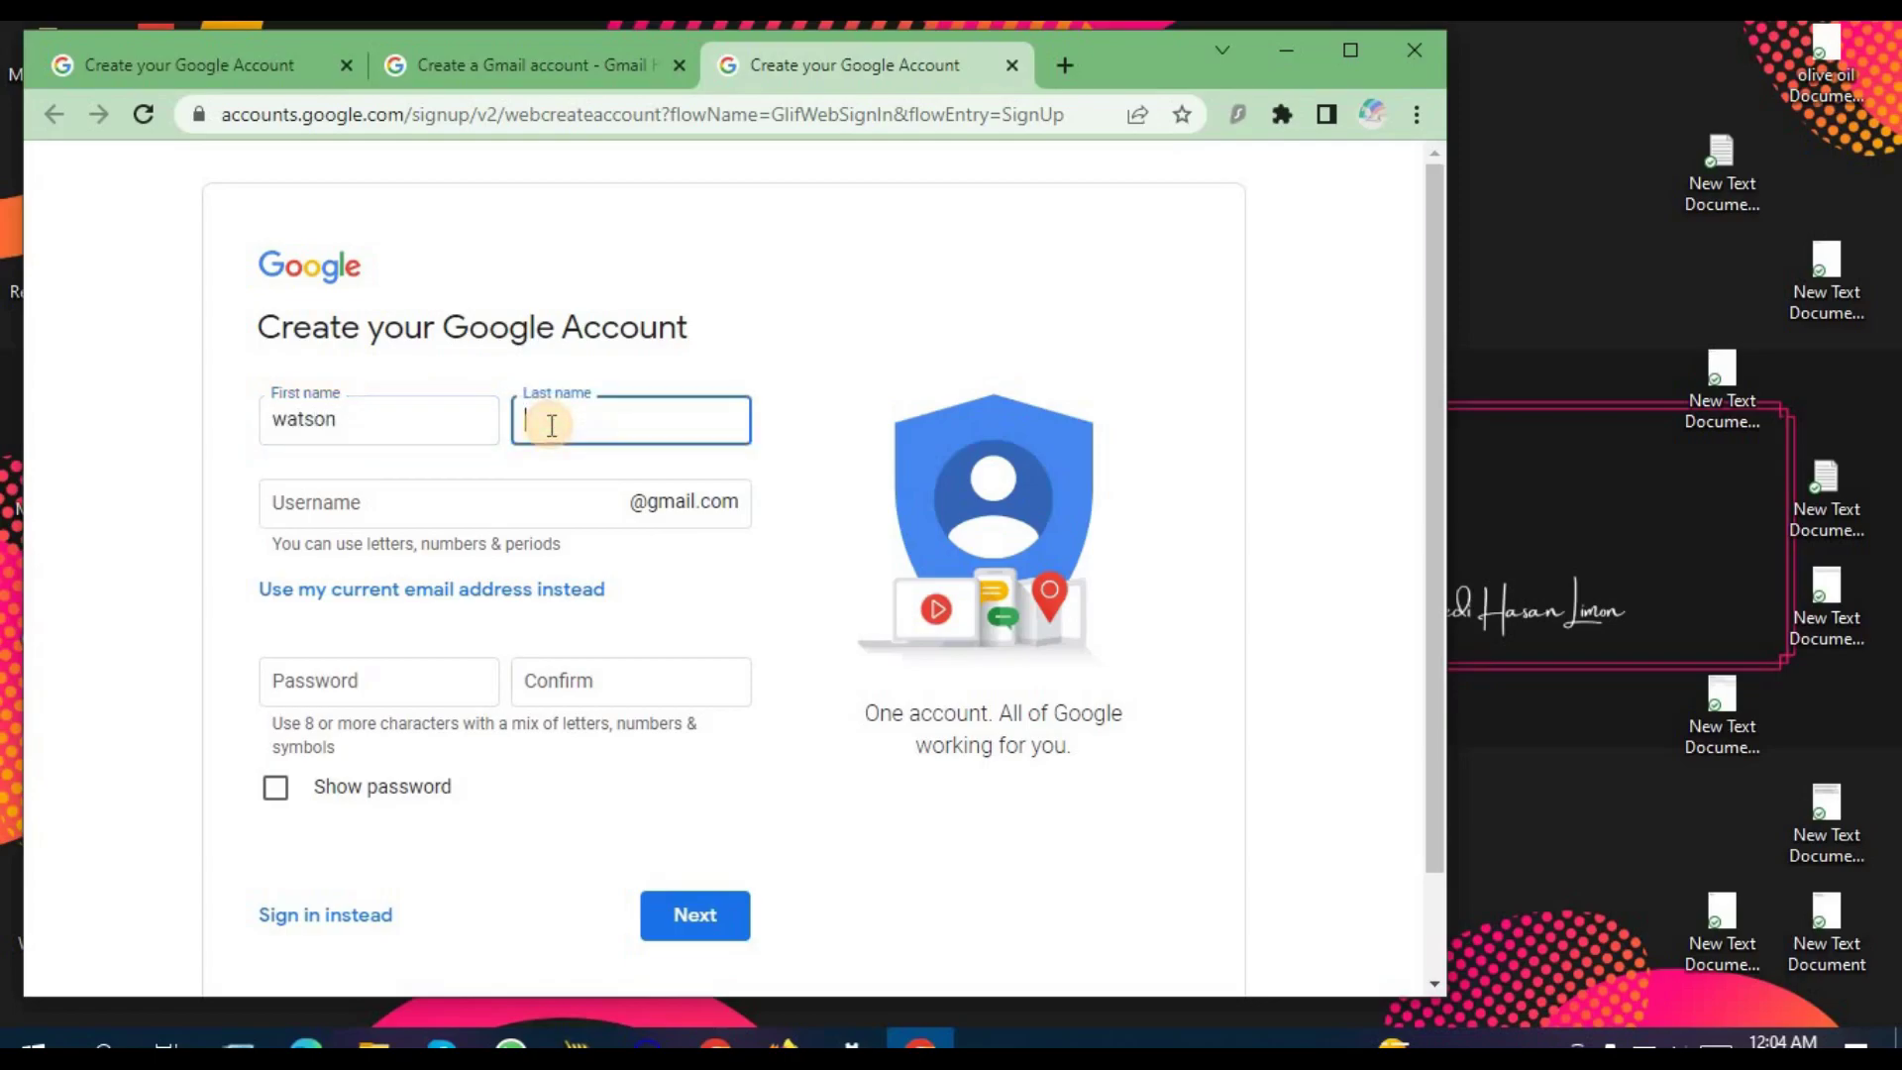
Step: Enter a chosen username, set the password, paste it into Confirm and submit
left_click(555, 506)
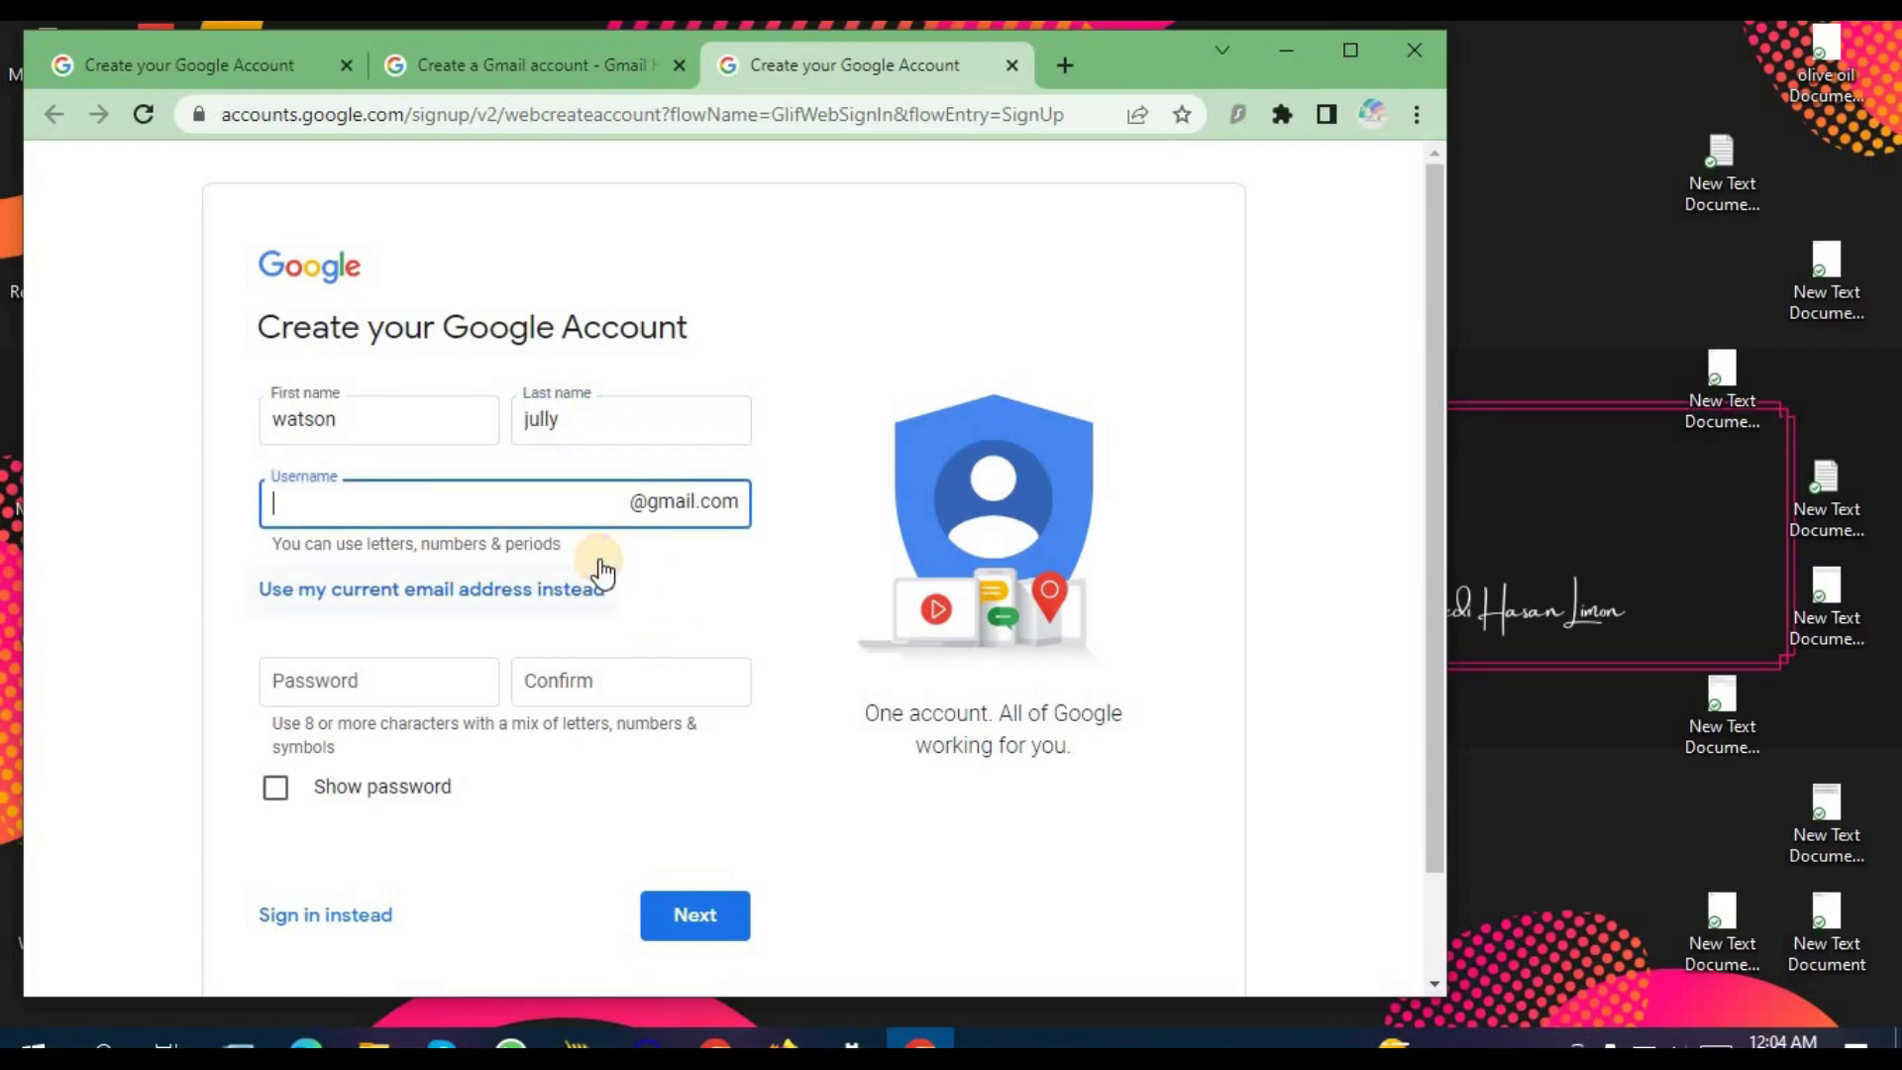
left_click(458, 679)
type("••••••••••")
left_click(461, 685)
left_click(275, 787)
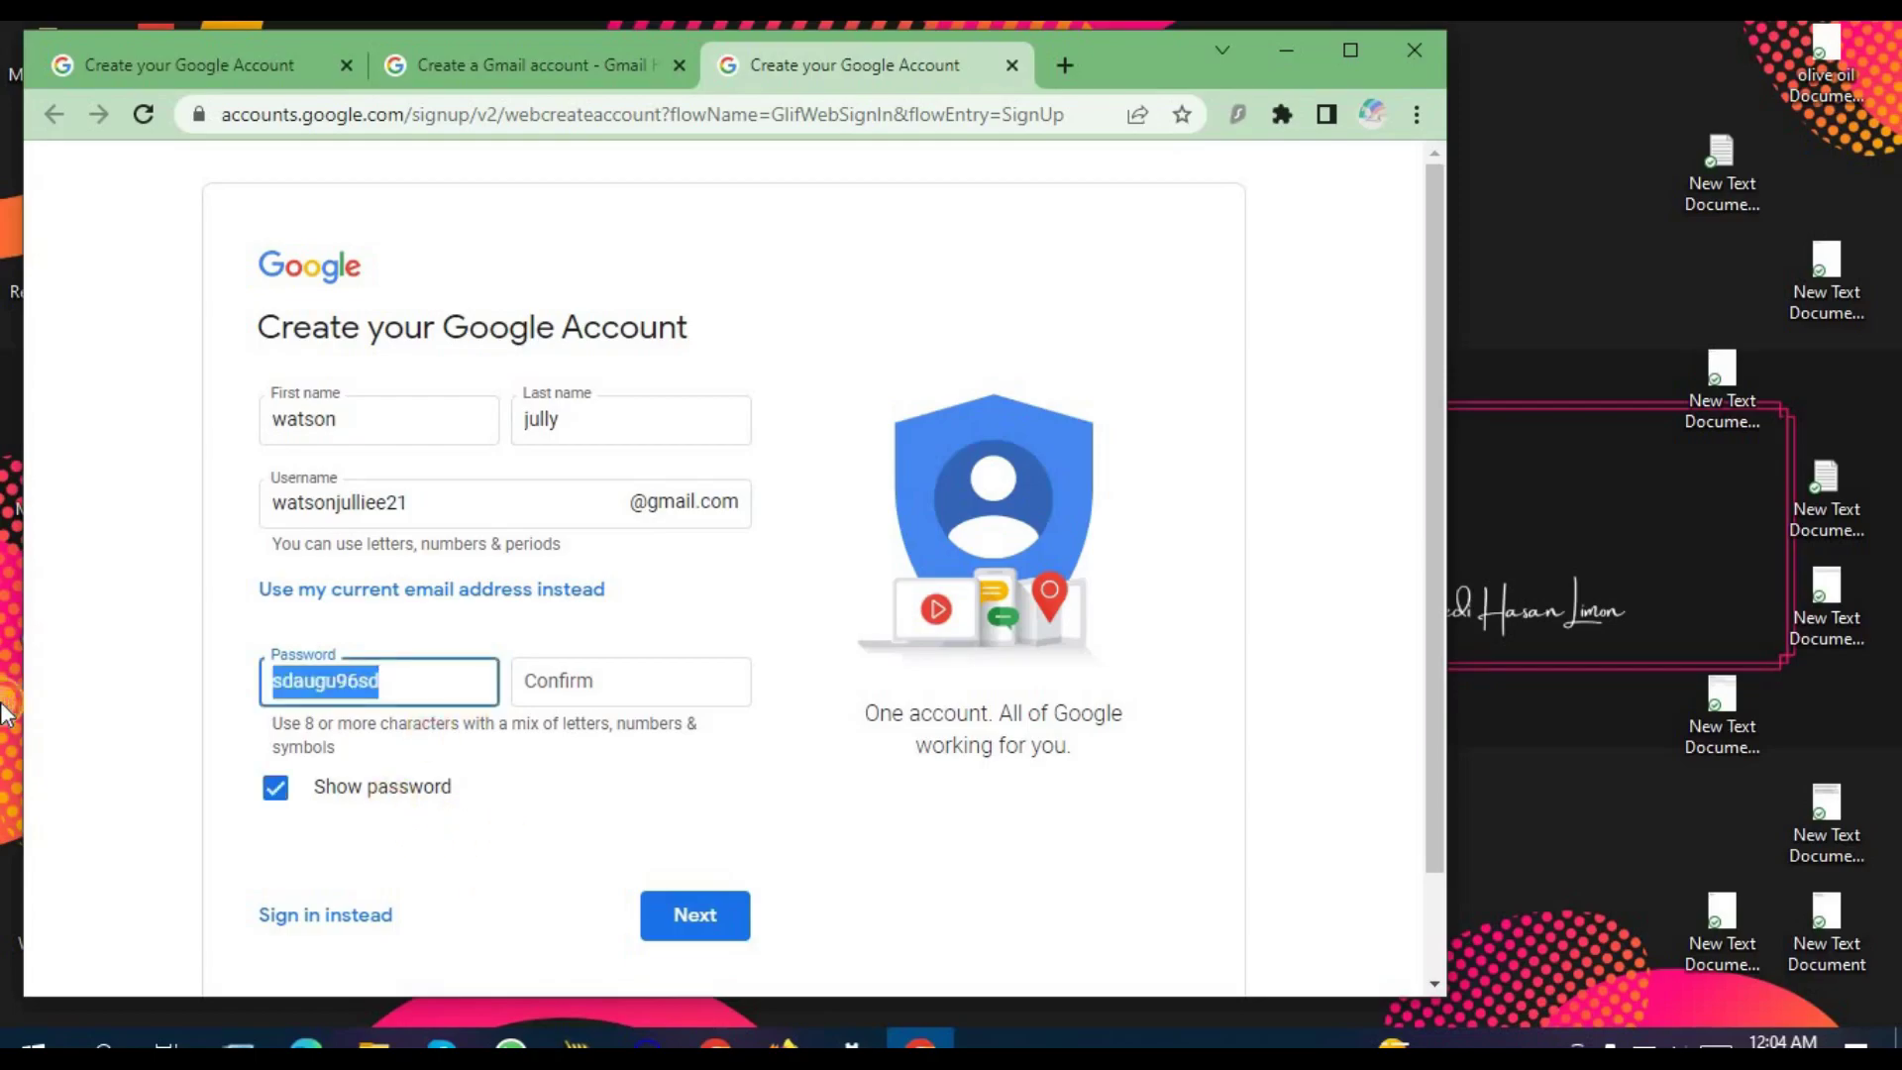
left_click(625, 690)
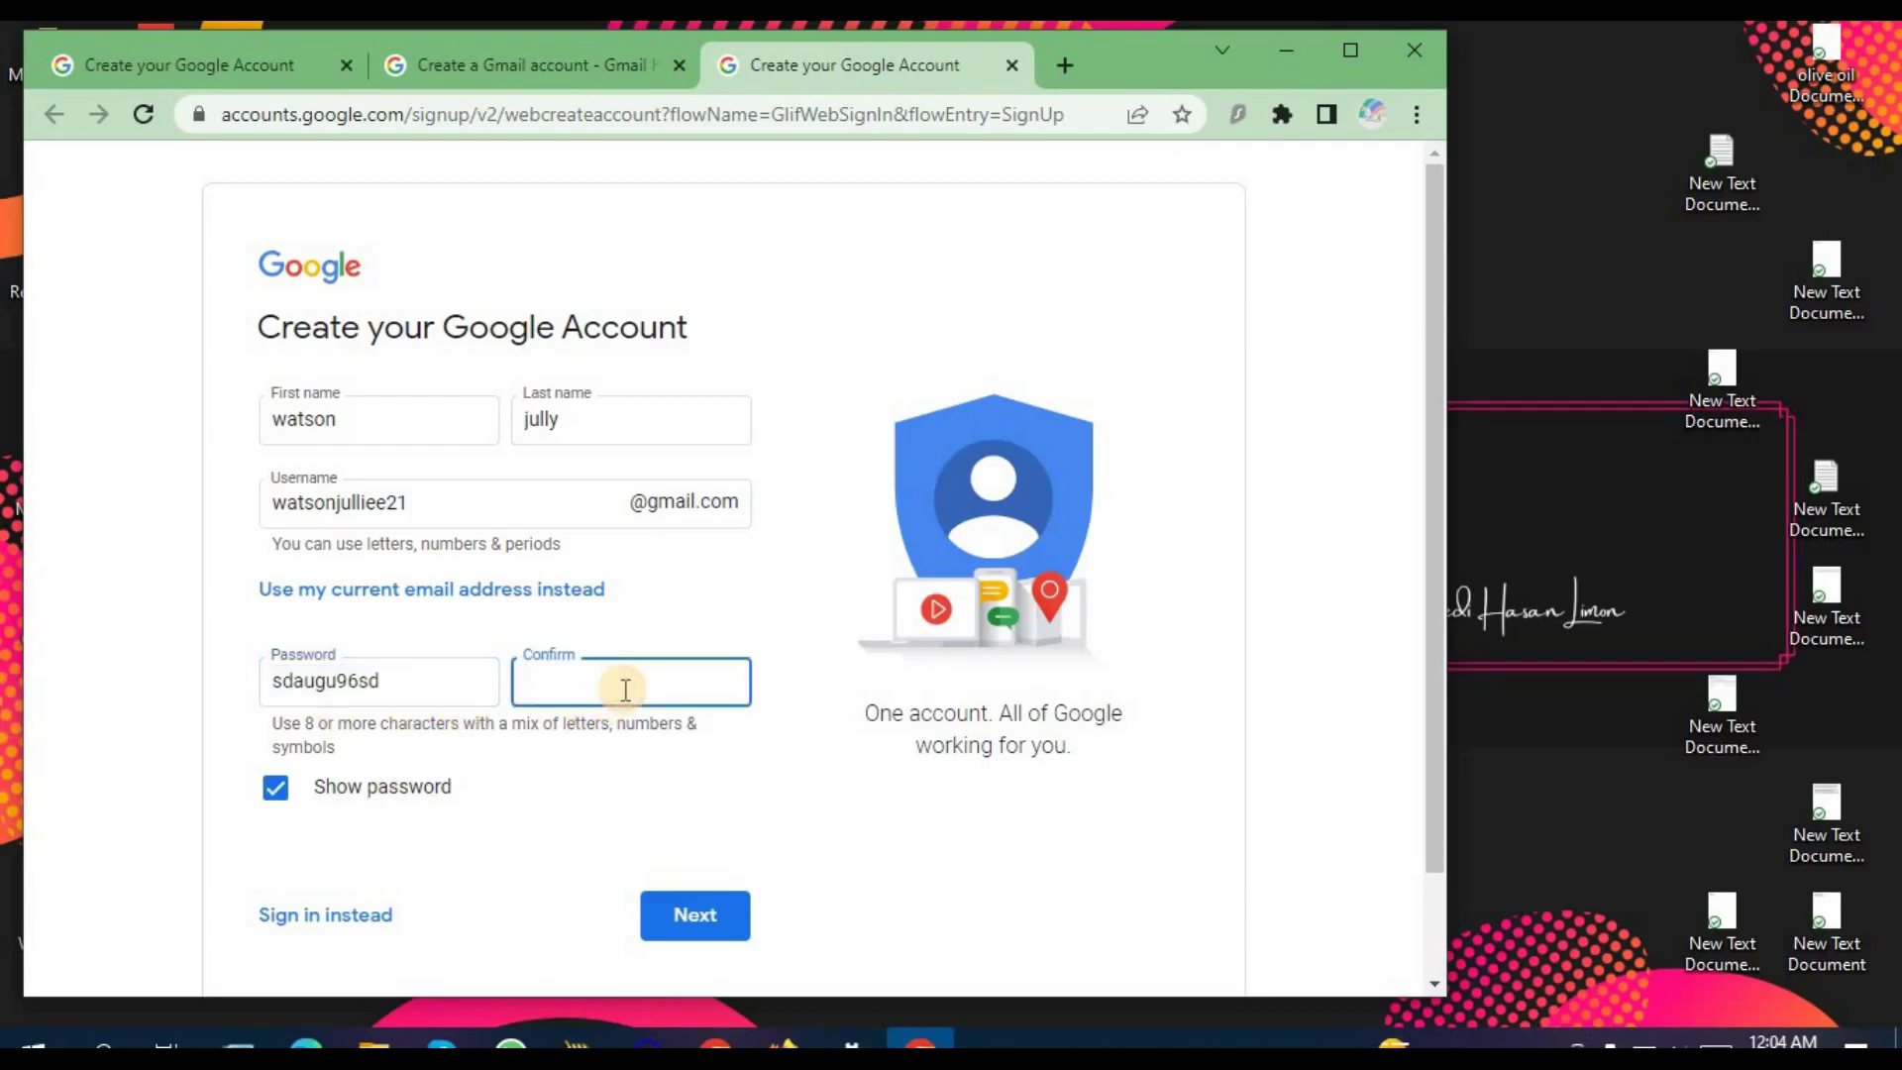
key("ctrl+v")
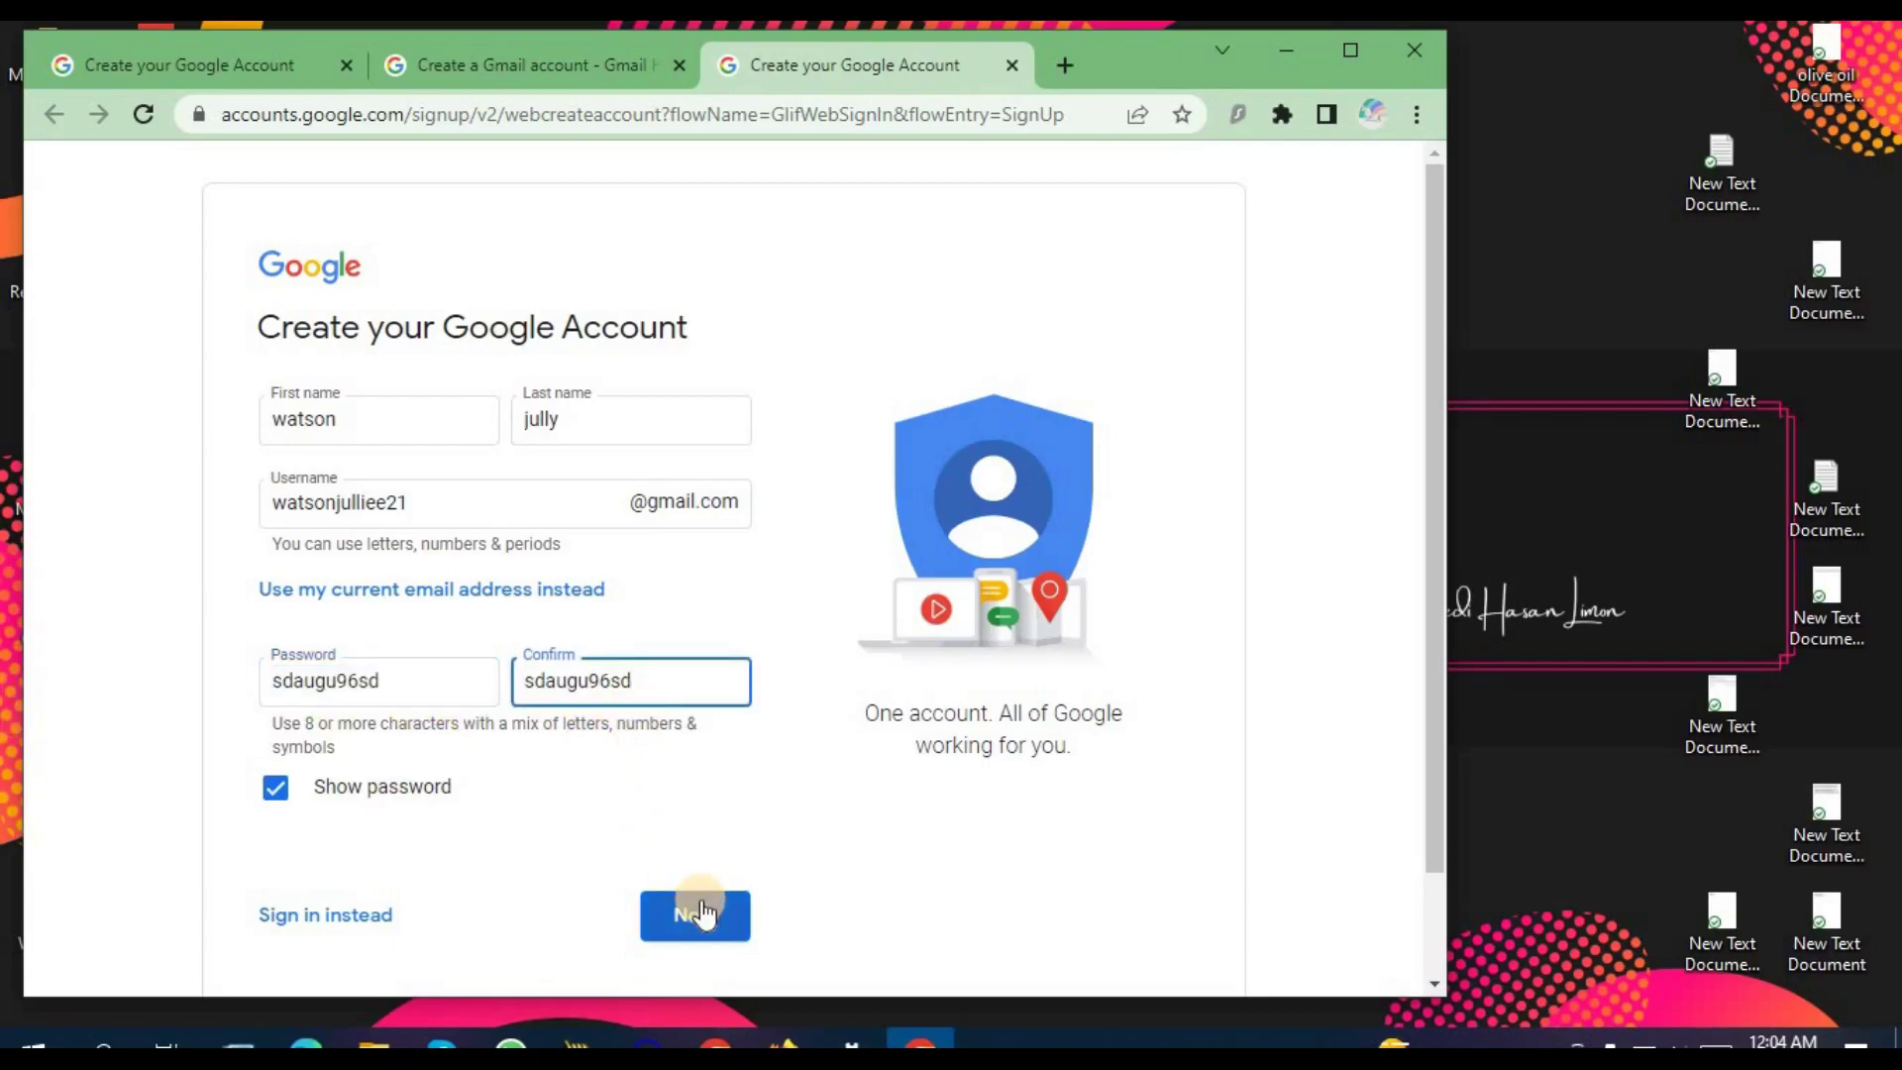
left_click(703, 909)
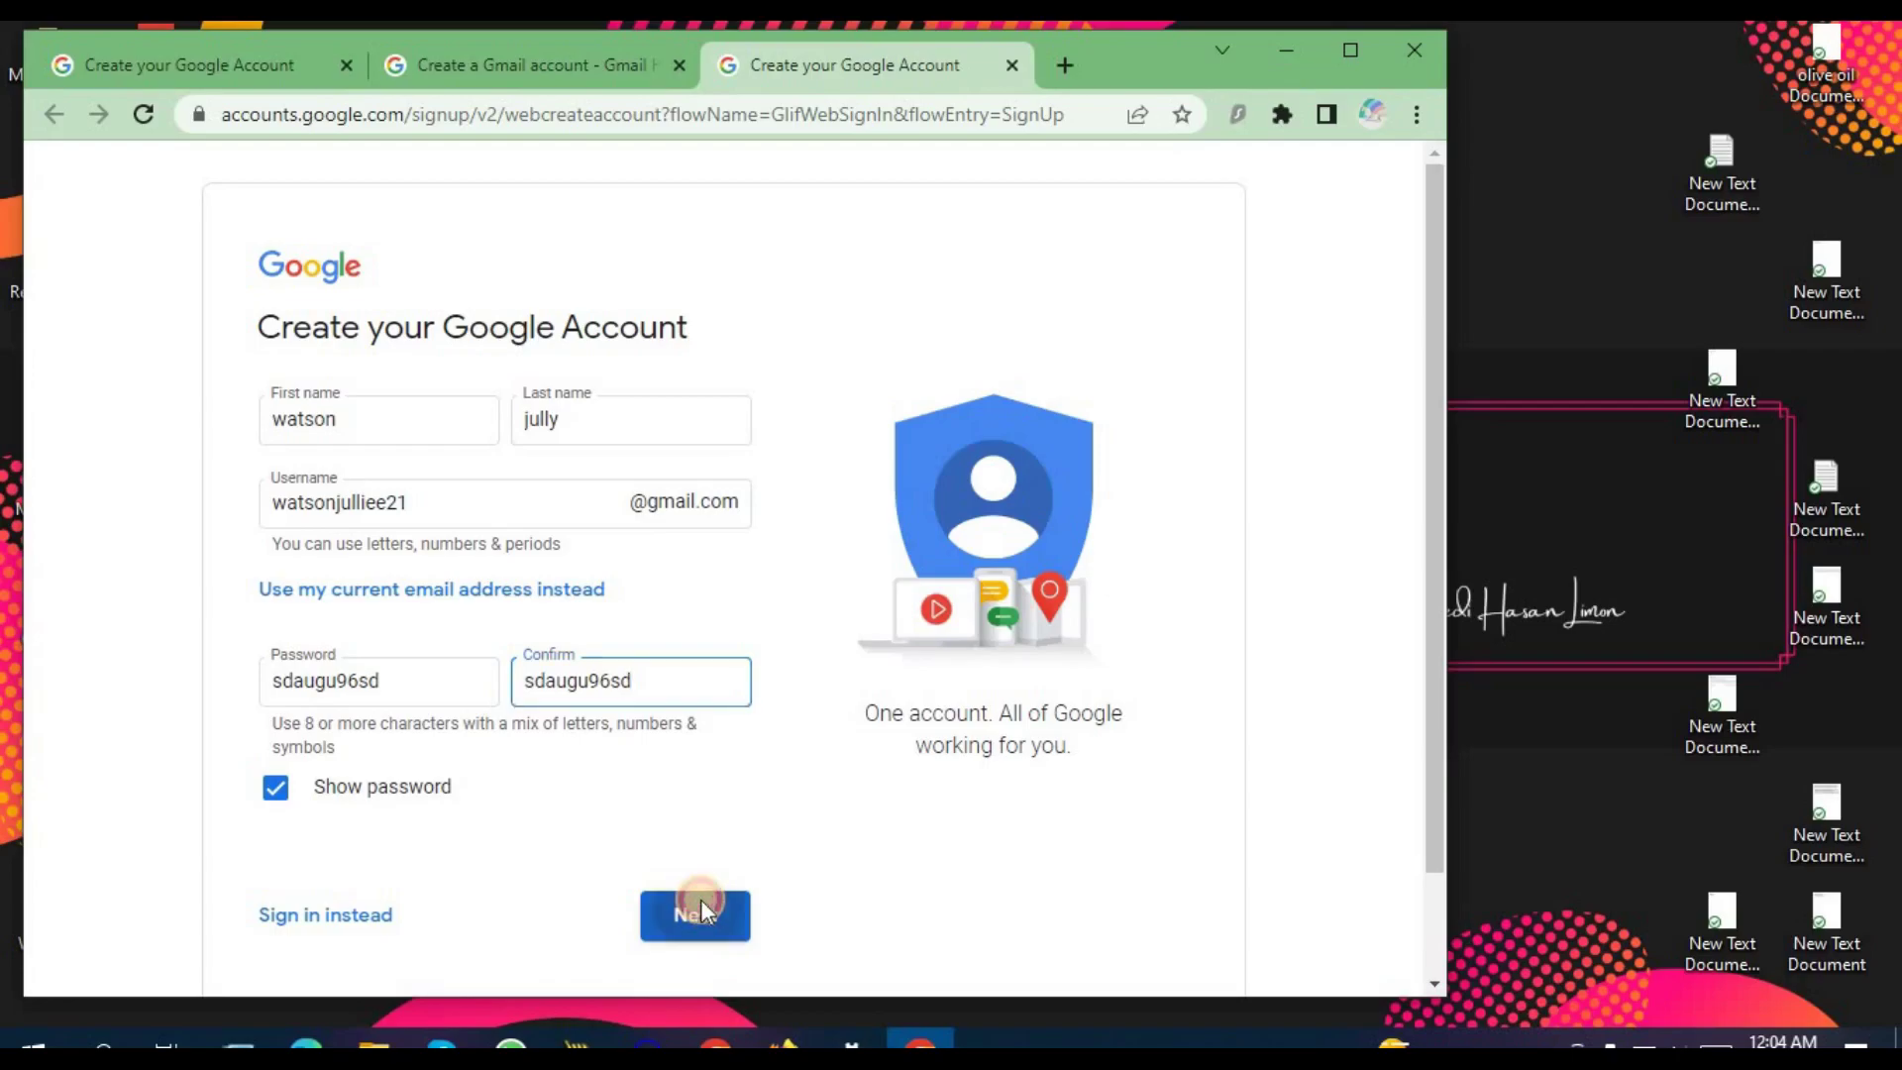